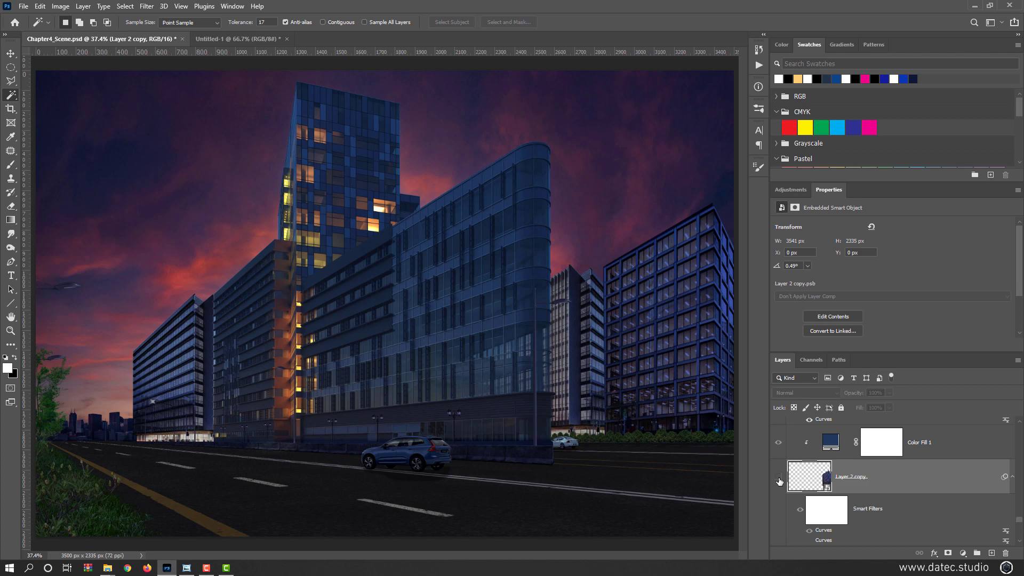
Toggle the visibility of Layer 2 copy to check its office building, leave the layer shown, and activate the Move tool.
{"action": "left_click", "coordinate": [778, 480]}
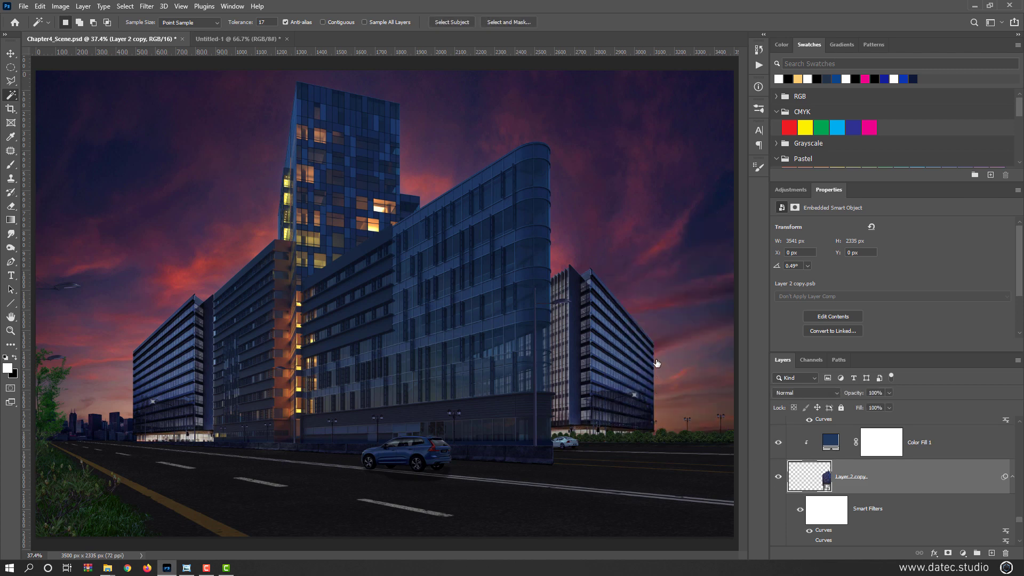
{"action": "scroll", "coordinate": [662, 355], "scroll_direction": "up", "scroll_amount": 2}
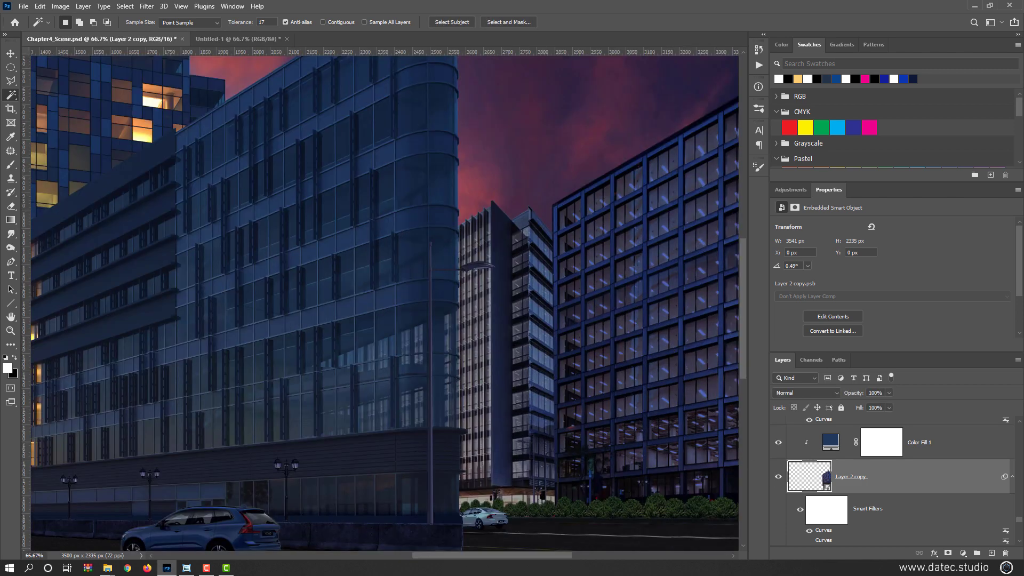
{"action": "left_click", "coordinate": [11, 54]}
{"action": "left_click_drag", "start_coordinate": [504, 340], "coordinate": [322, 311]}
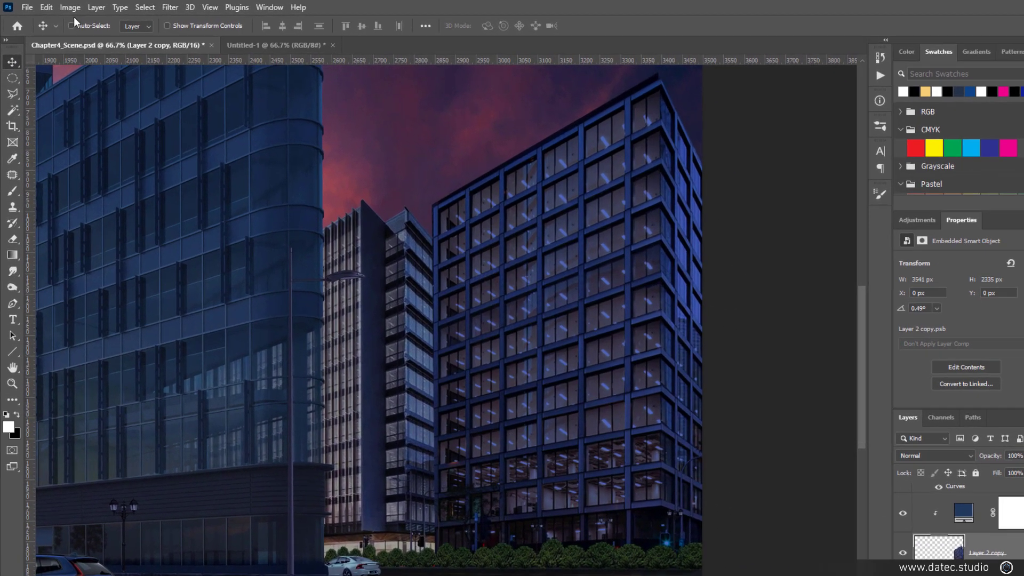
Try Auto Tone on the office building in Layer 2 copy, then undo it.
{"action": "left_click", "coordinate": [60, 5]}
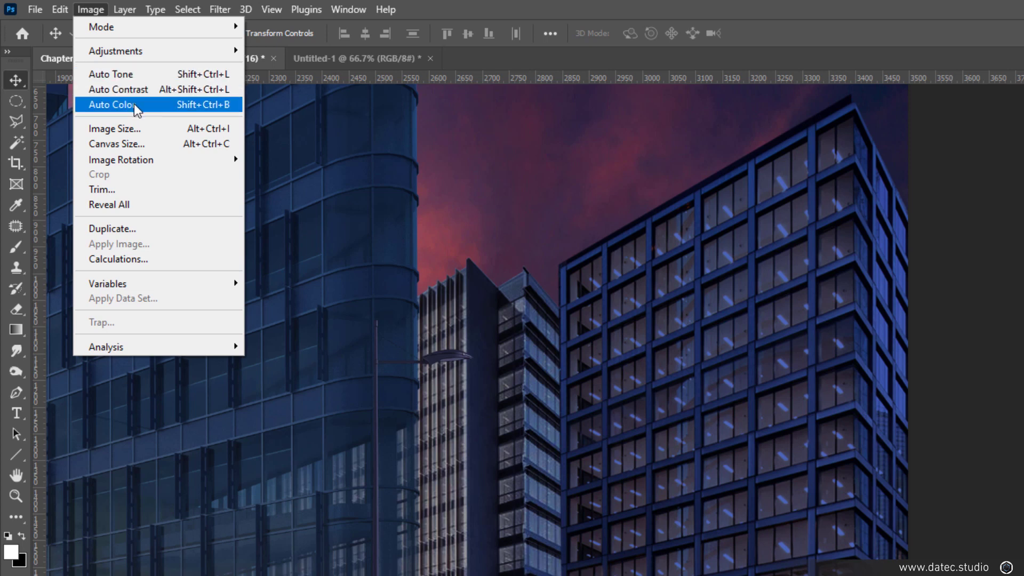
{"action": "left_click", "coordinate": [148, 78]}
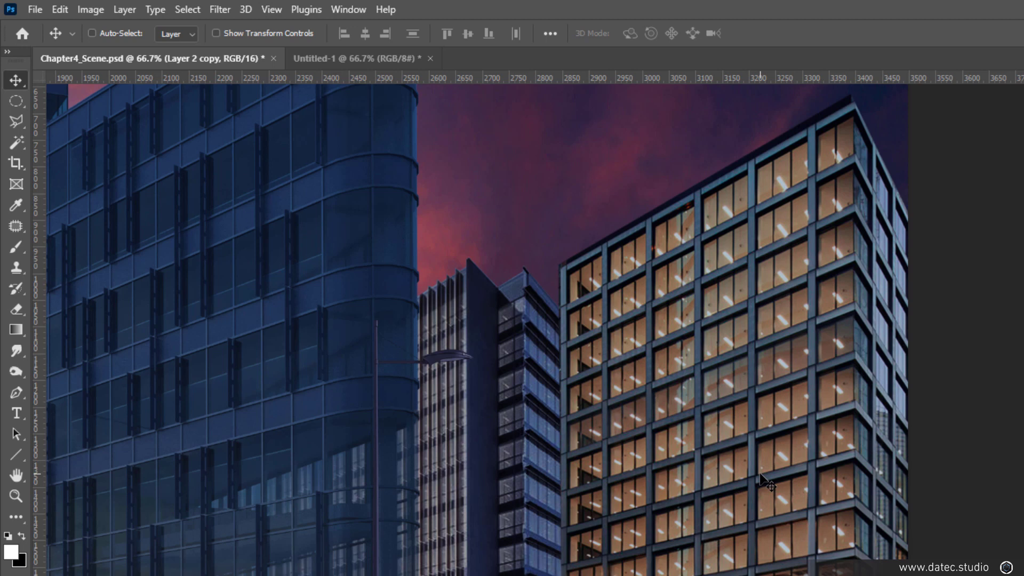
{"action": "key", "text": "ctrl"}
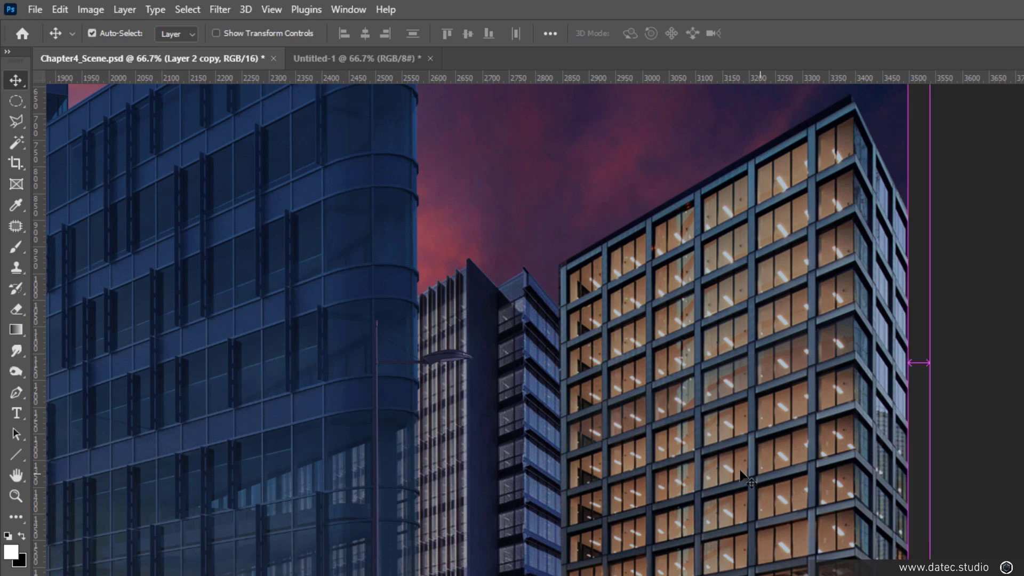
{"action": "key", "text": "ctrl+z"}
Try Auto Color on Layer 2 copy, undo it, and try Auto Contrast on the same layer.
{"action": "left_click", "coordinate": [88, 10]}
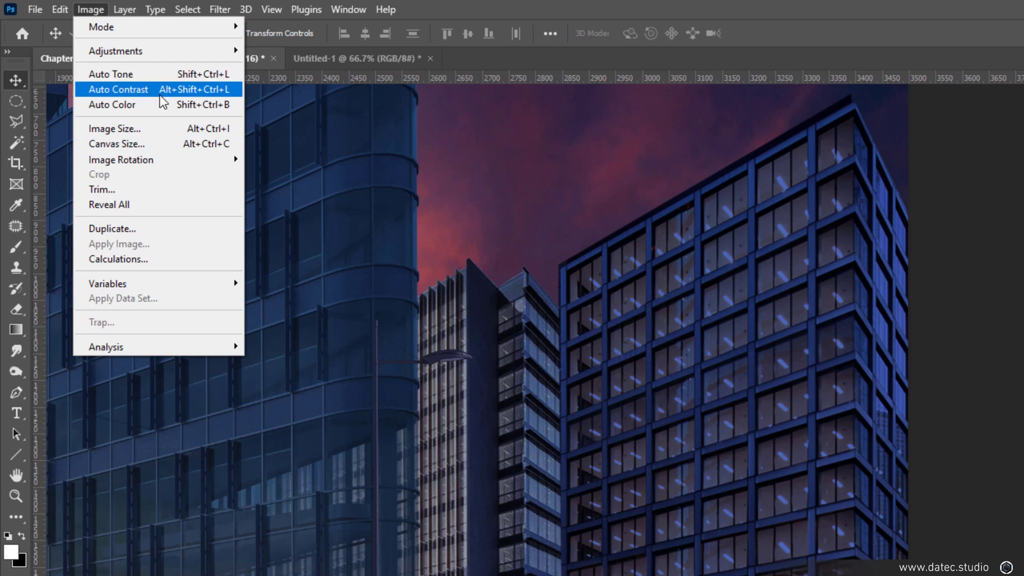
{"action": "left_click", "coordinate": [142, 106]}
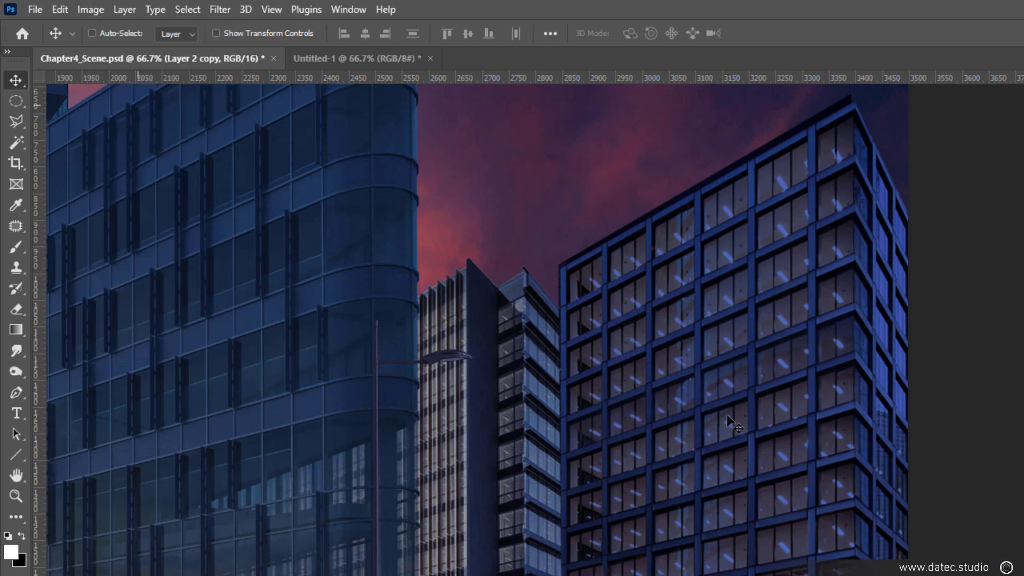
{"action": "key", "text": "ctrl"}
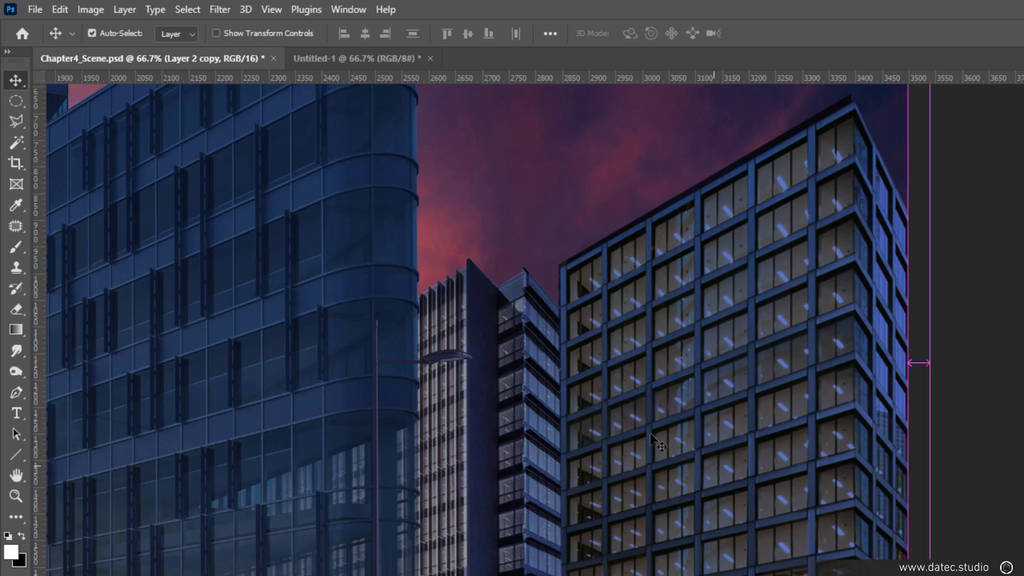
{"action": "left_click", "coordinate": [88, 11]}
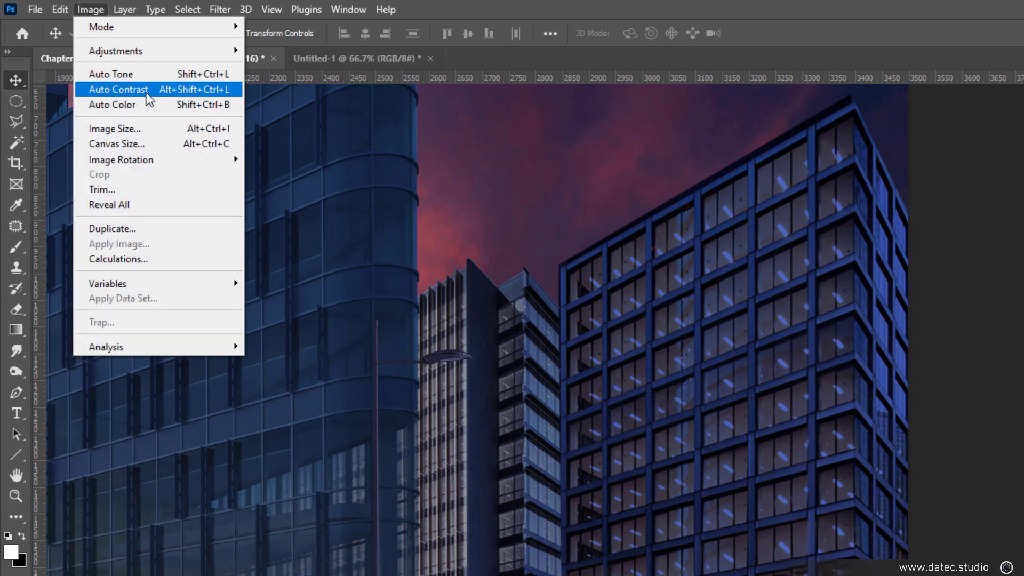
{"action": "left_click", "coordinate": [118, 89]}
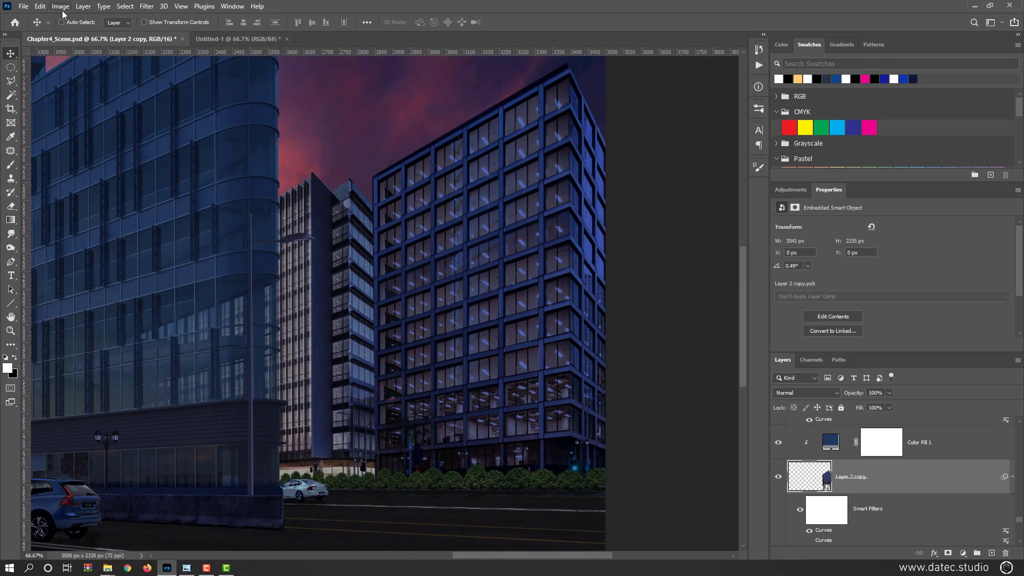
Try a Brightness/Contrast adjustment on Layer 2 copy with the automatic values -14 and 12, raise the contrast, and cancel it.
{"action": "left_click", "coordinate": [61, 7]}
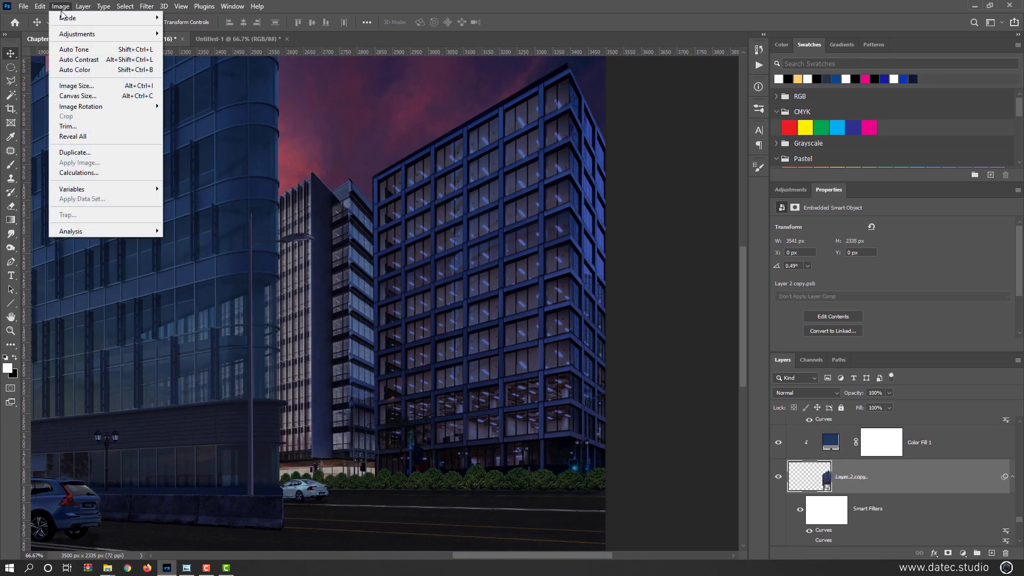
{"action": "mouse_move", "coordinate": [79, 35]}
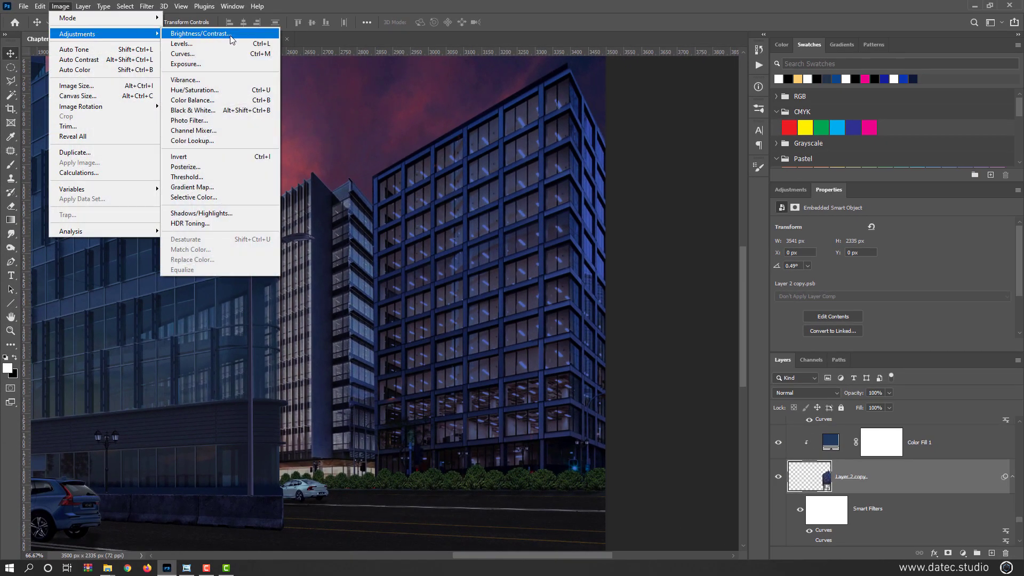
{"action": "left_click", "coordinate": [230, 36]}
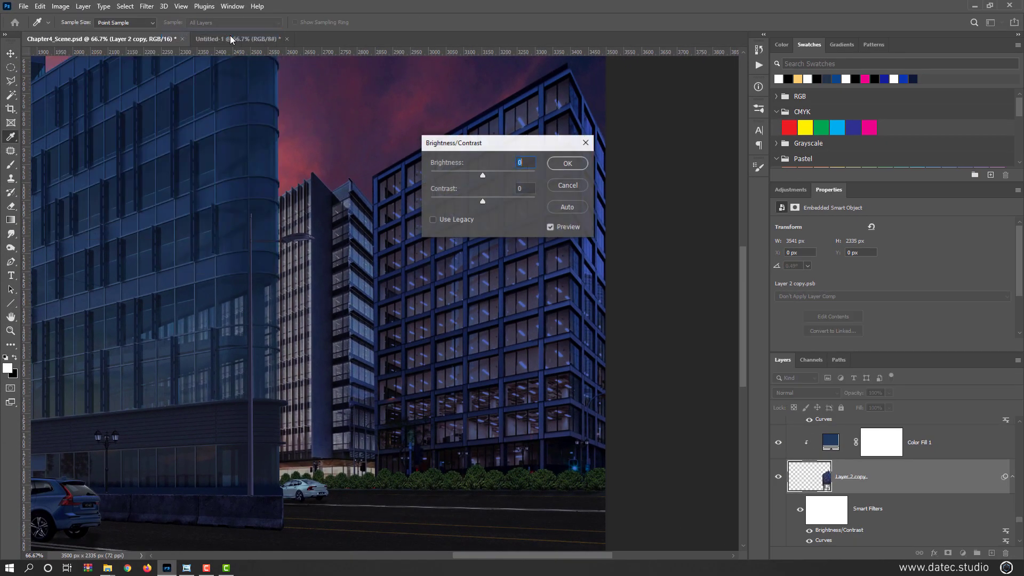
{"action": "left_click", "coordinate": [568, 211]}
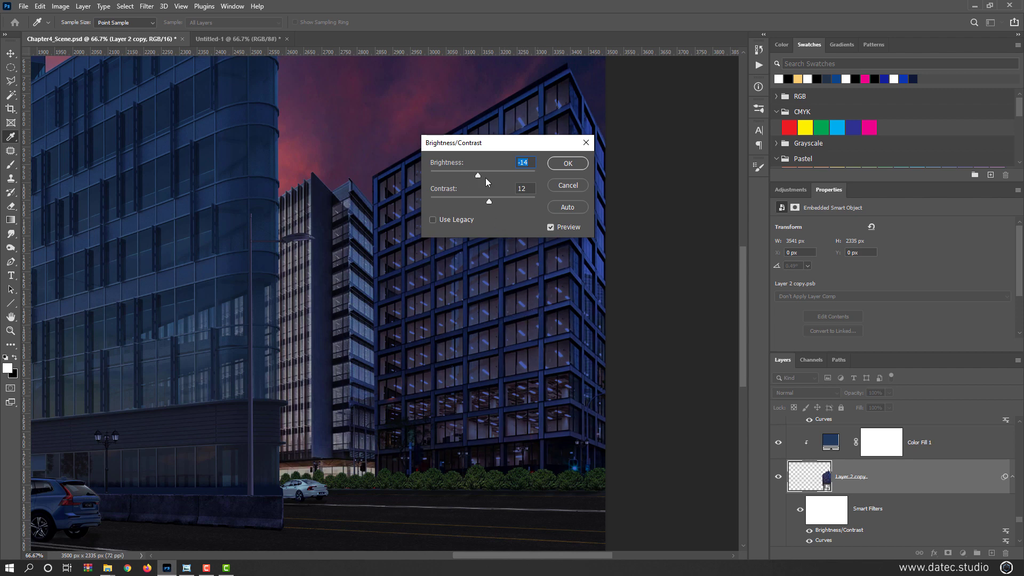
{"action": "left_click", "coordinate": [501, 201]}
{"action": "left_click", "coordinate": [567, 185]}
Try outlining the first window of the building's top row with the Polygonal Lasso, then deselect it.
{"action": "scroll", "coordinate": [411, 196], "scroll_direction": "up", "scroll_amount": 2}
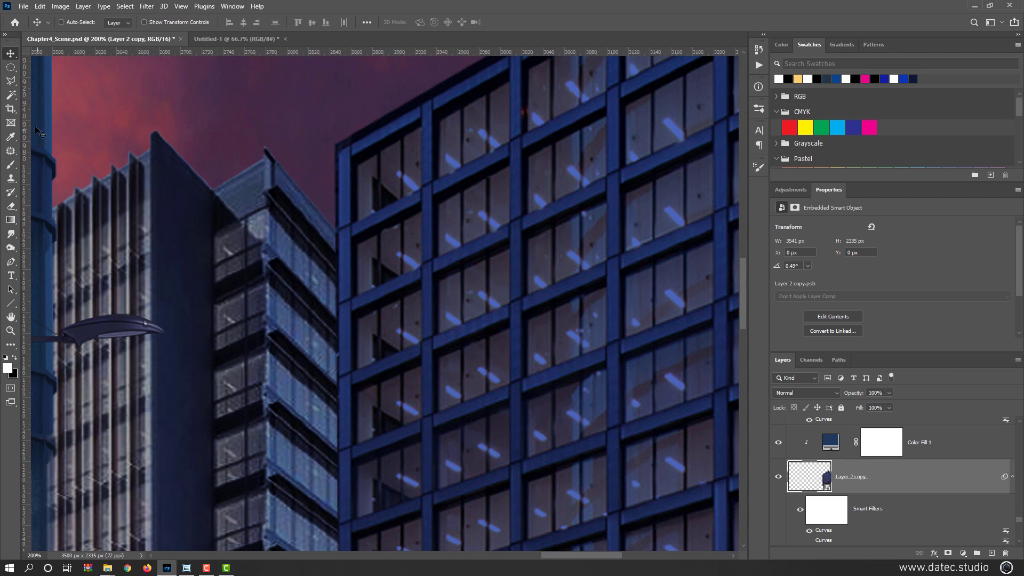
{"action": "left_click", "coordinate": [12, 81]}
{"action": "scroll", "coordinate": [368, 163], "scroll_direction": "up", "scroll_amount": 2}
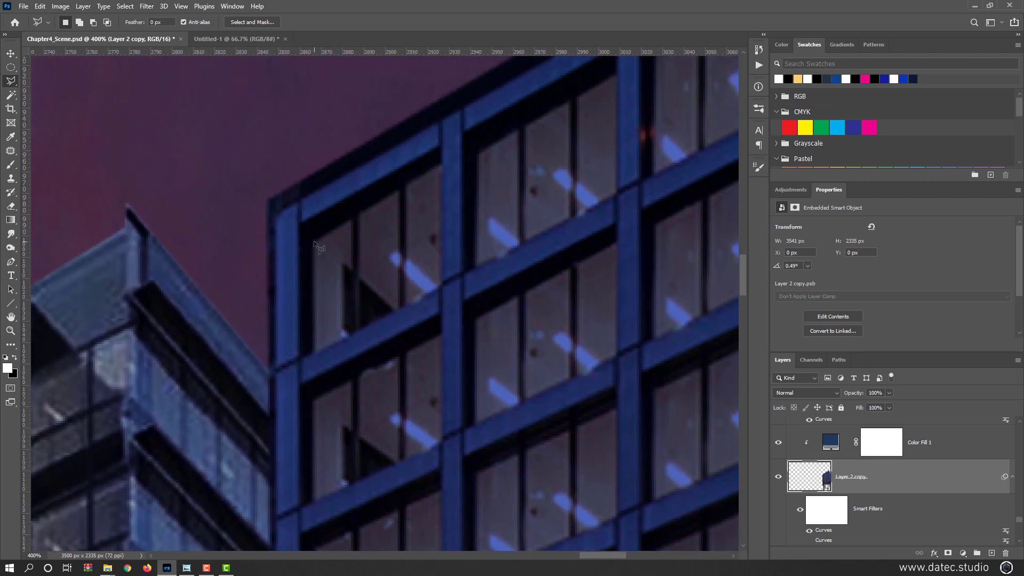
{"action": "left_click", "coordinate": [315, 241]}
{"action": "left_click", "coordinate": [441, 164]}
{"action": "left_click", "coordinate": [440, 286]}
{"action": "double_click", "coordinate": [314, 352]}
{"action": "key", "text": "ctrl+d"}
Test the Magic Wand at tolerance 17 on the window glass with Contiguous on and then off, deselecting each result.
{"action": "left_click", "coordinate": [14, 98]}
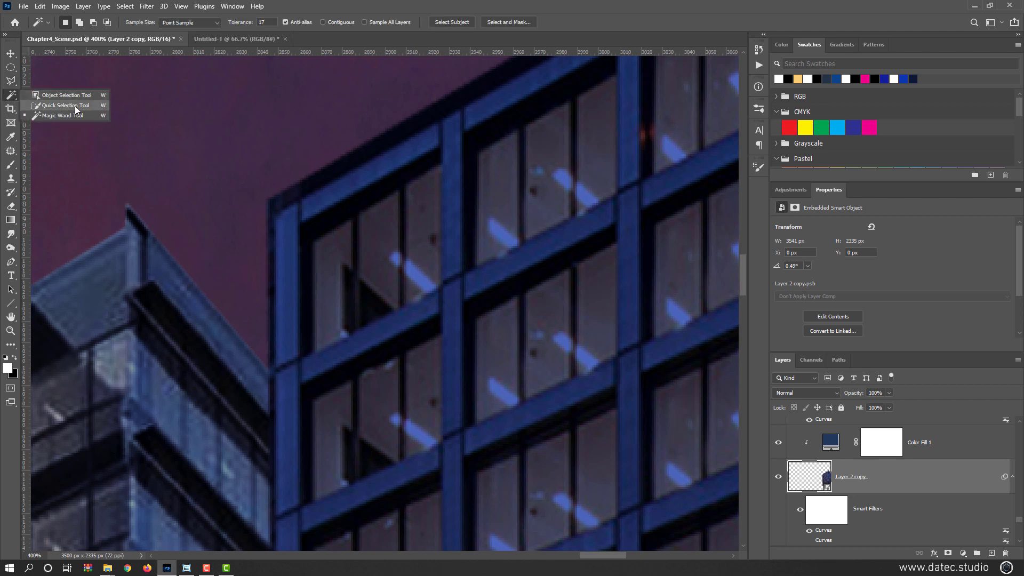
{"action": "left_click", "coordinate": [71, 116]}
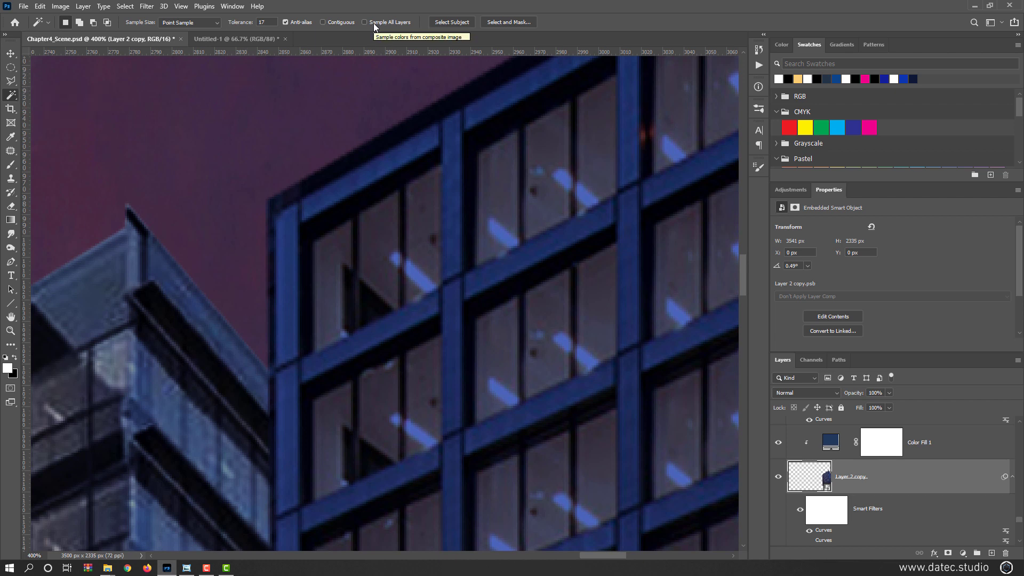
{"action": "left_click", "coordinate": [332, 23]}
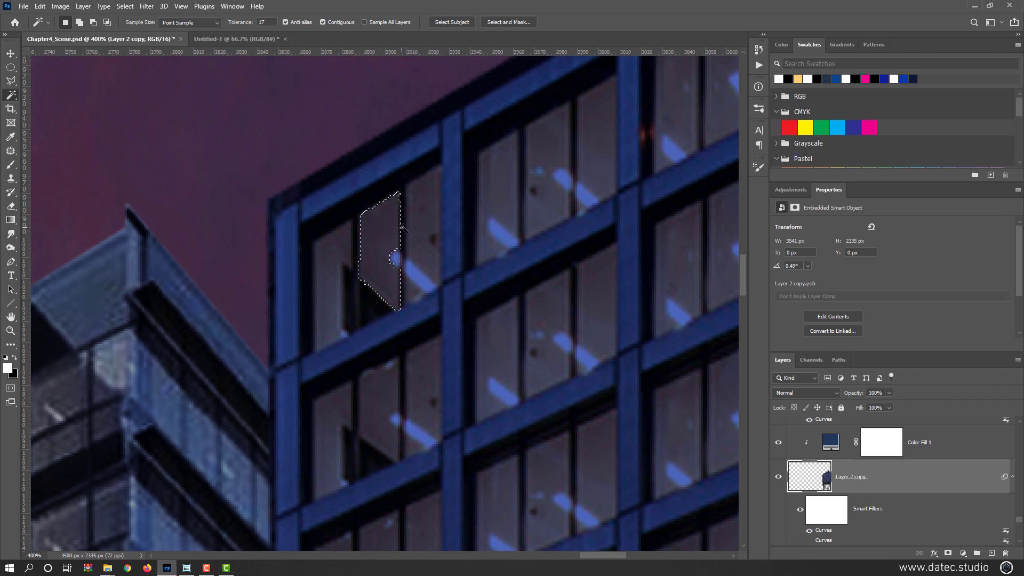
{"action": "key", "text": "ctrl+d"}
{"action": "left_click", "coordinate": [384, 225]}
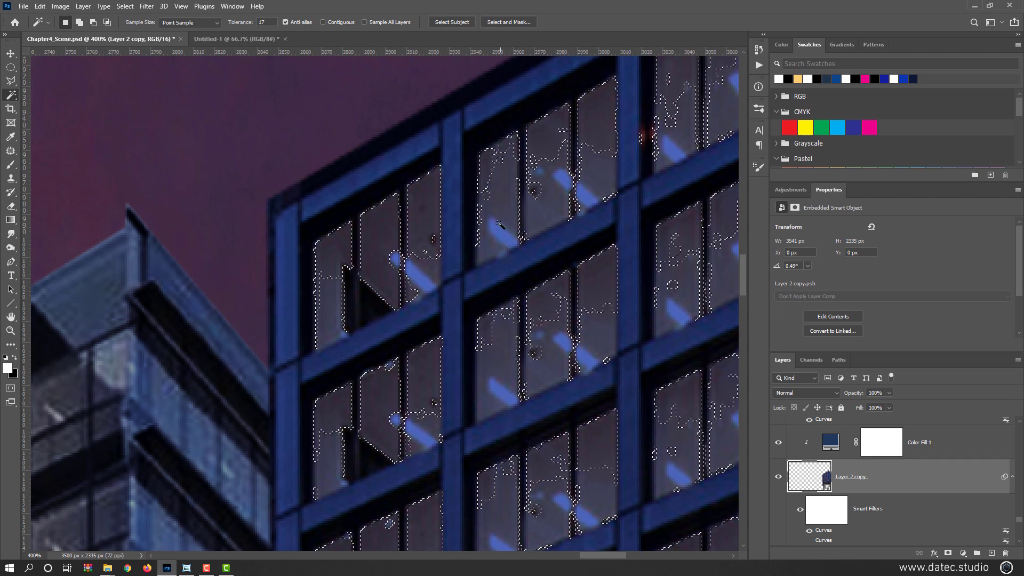
{"action": "key", "text": "ctrl+d"}
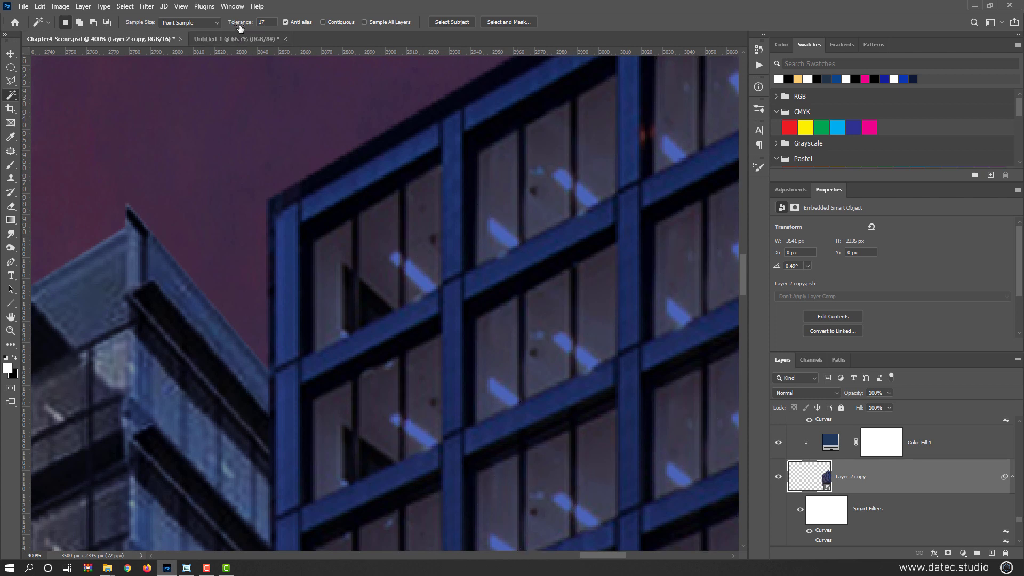
Set the Magic Wand tolerance to 33, select the building's window glass, and add the blue light streaks to the selection.
{"action": "left_click_drag", "start_coordinate": [240, 26], "coordinate": [246, 26]}
{"action": "left_click", "coordinate": [431, 207]}
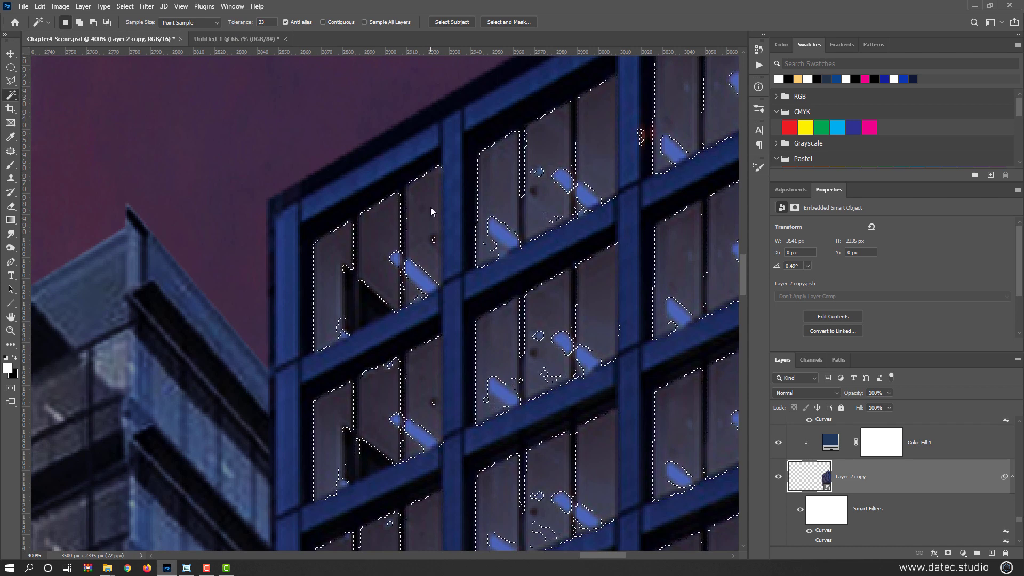
{"action": "key", "text": "shift"}
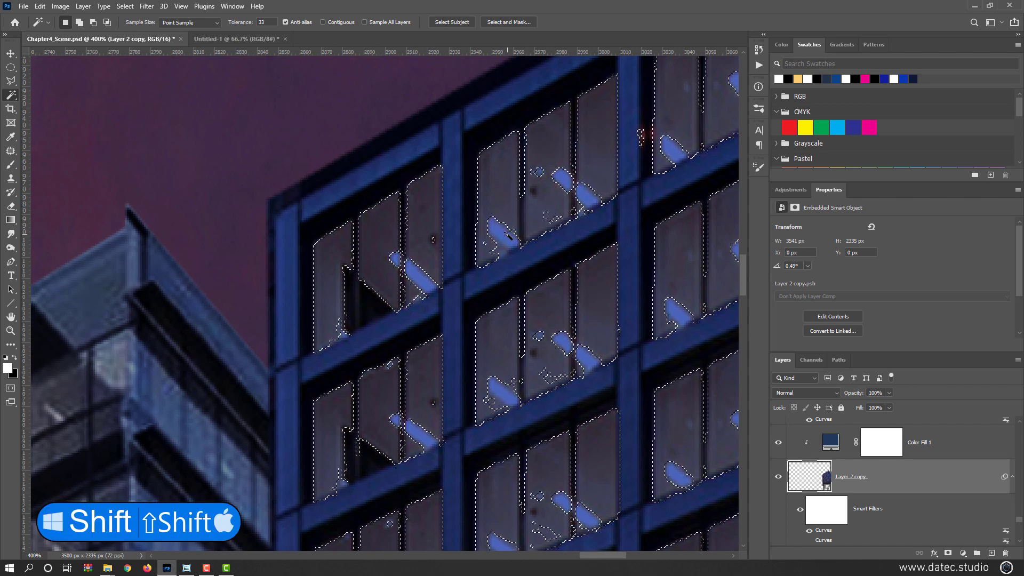
{"action": "left_click", "coordinate": [504, 235], "text": "shift"}
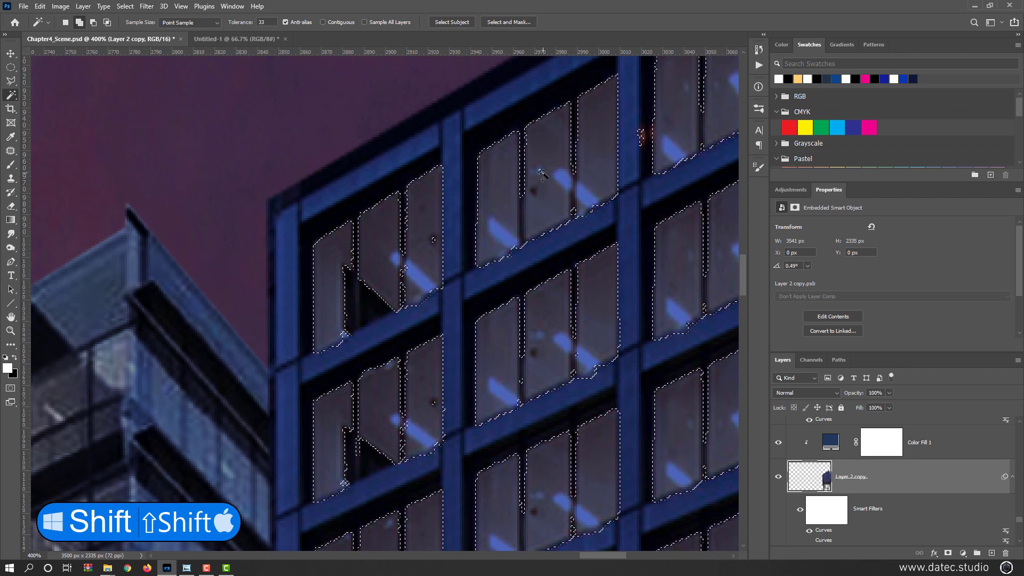
{"action": "key", "text": "shift"}
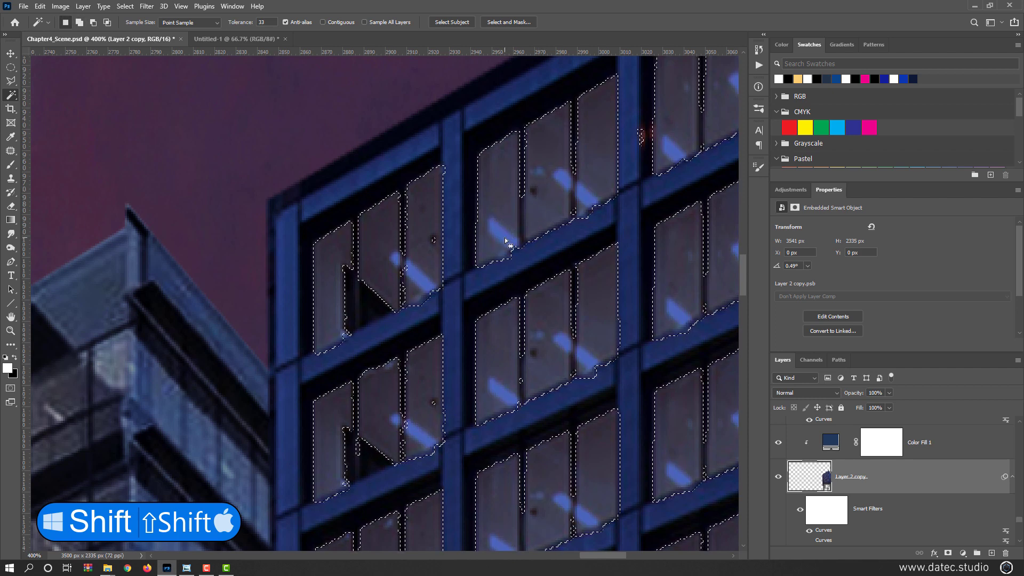
Subtract the horizontal beam beneath the building's top row of windows from the selection with the Polygonal Lasso.
{"action": "left_click_drag", "start_coordinate": [403, 316], "coordinate": [381, 256]}
{"action": "scroll", "coordinate": [507, 376], "scroll_direction": "down", "scroll_amount": 1}
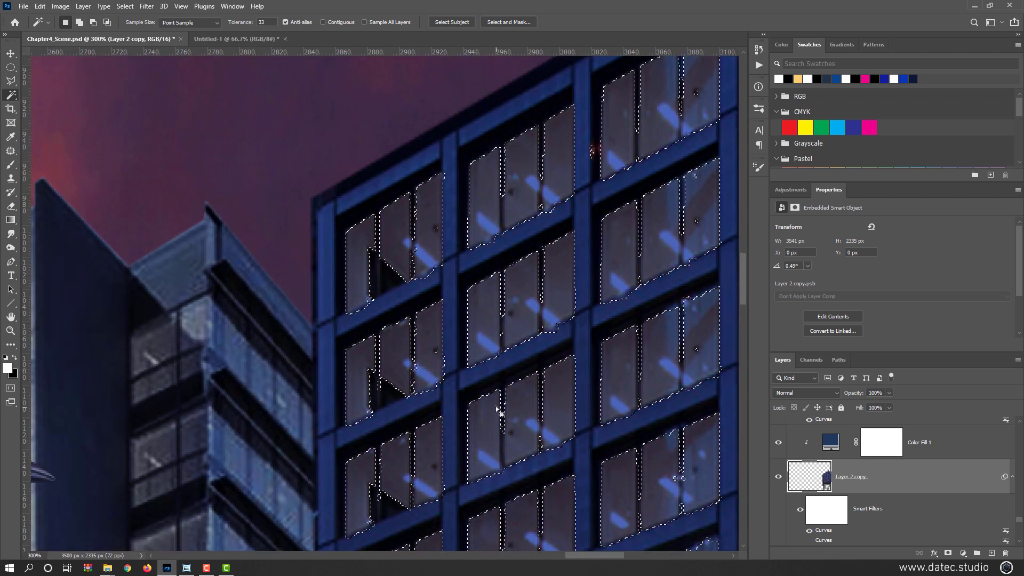
{"action": "left_click", "coordinate": [13, 82]}
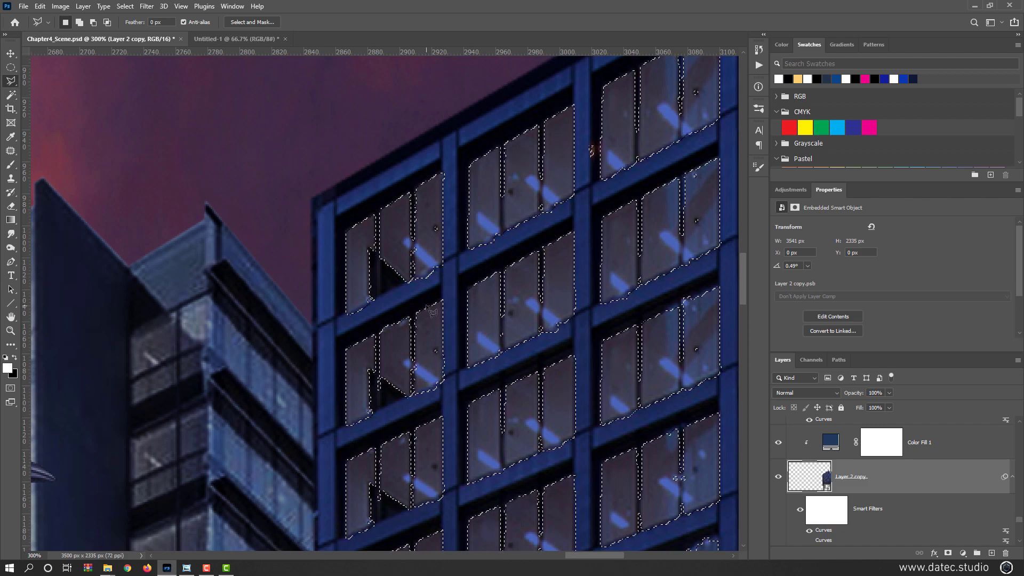
{"action": "left_click_drag", "start_coordinate": [409, 297], "coordinate": [167, 387]}
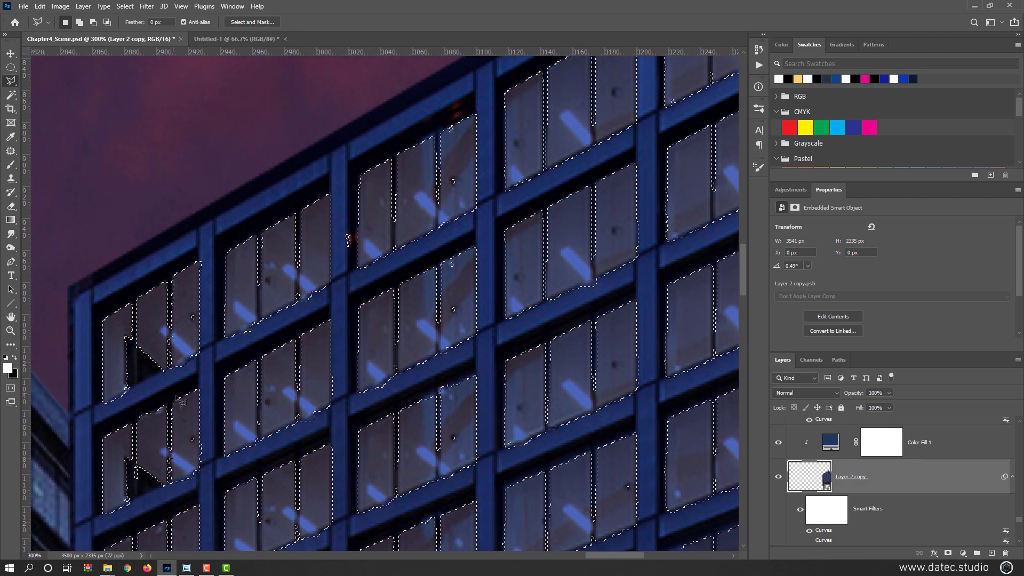
{"action": "key", "text": "alt"}
{"action": "left_click", "coordinate": [92, 407], "text": "alt"}
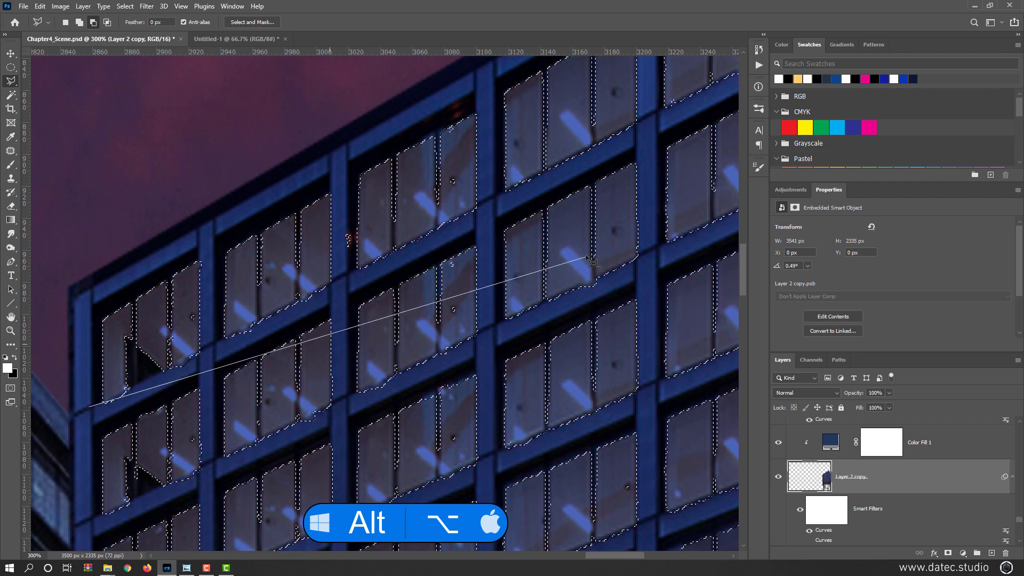
{"action": "left_click_drag", "start_coordinate": [586, 260], "coordinate": [289, 451]}
{"action": "left_click_drag", "start_coordinate": [505, 293], "coordinate": [407, 348]}
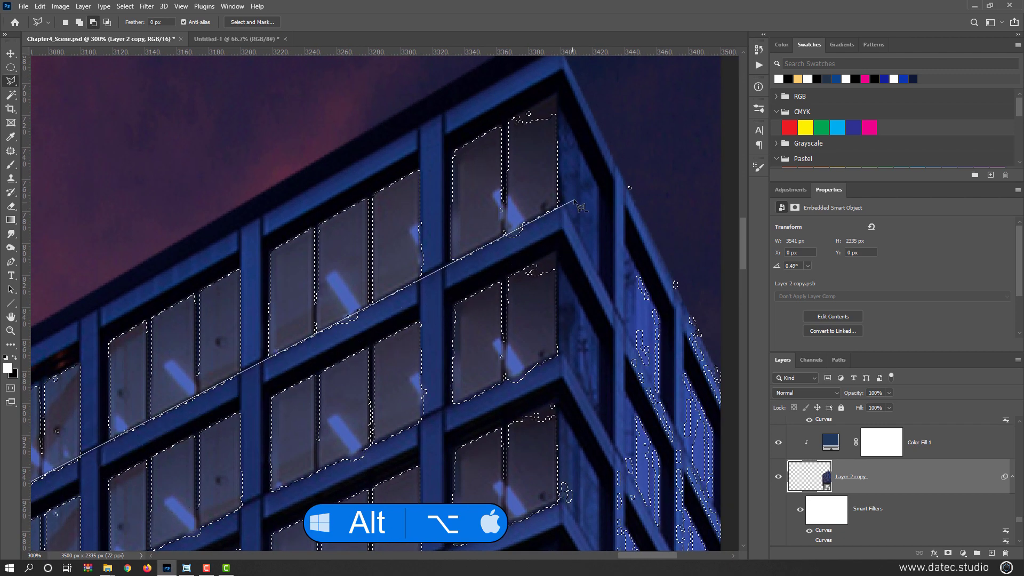
{"action": "left_click", "coordinate": [560, 225]}
{"action": "mouse_move", "coordinate": [290, 360]}
{"action": "left_mouse_down"}
{"action": "mouse_move", "coordinate": [348, 354]}
{"action": "mouse_move", "coordinate": [726, 215]}
{"action": "left_mouse_up"}
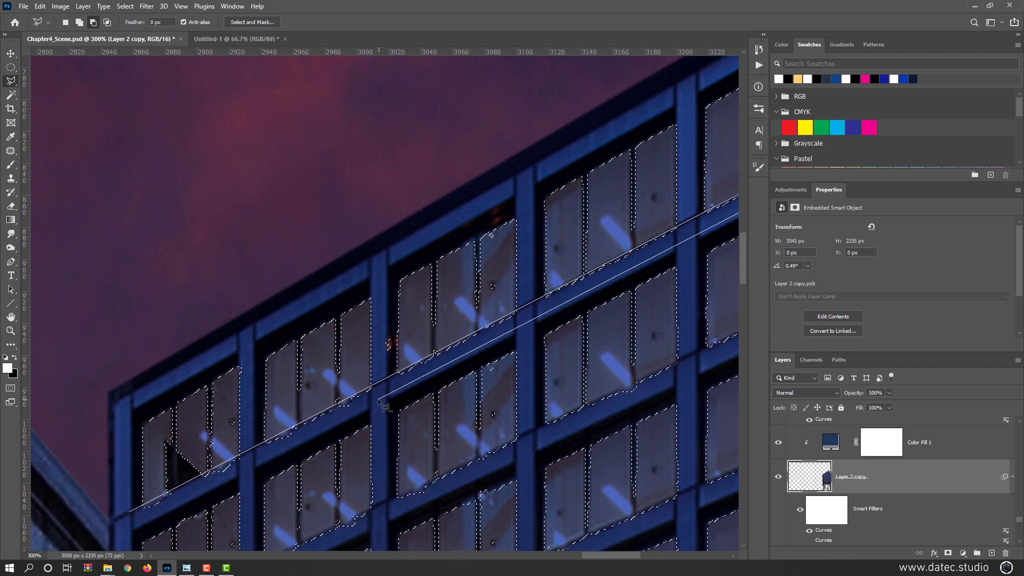
{"action": "left_click", "coordinate": [128, 527]}
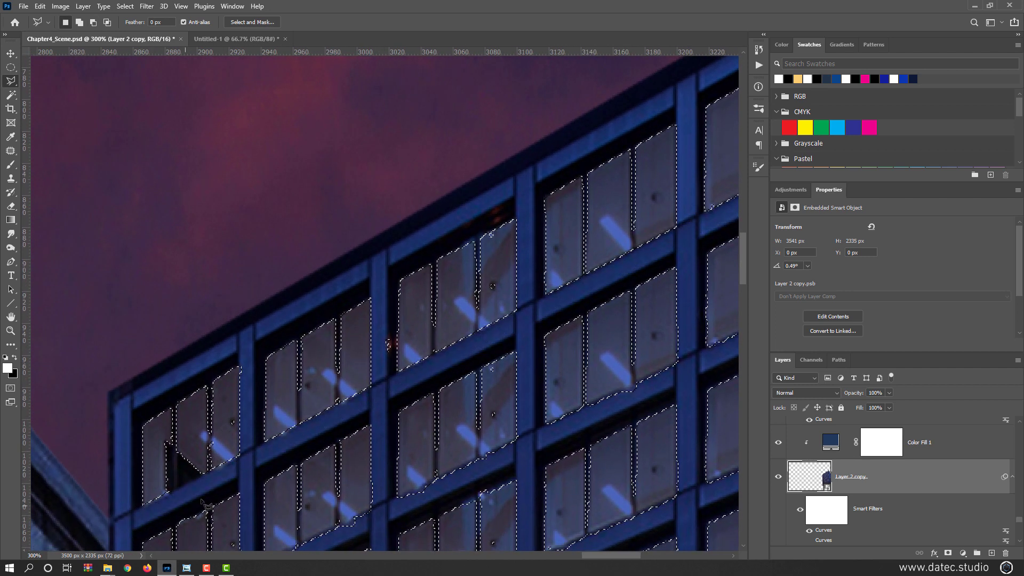
Subtract the horizontal beam beneath the second row of windows from the selection with the Polygonal Lasso, across the building's whole front face.
{"action": "left_click_drag", "start_coordinate": [277, 483], "coordinate": [328, 237]}
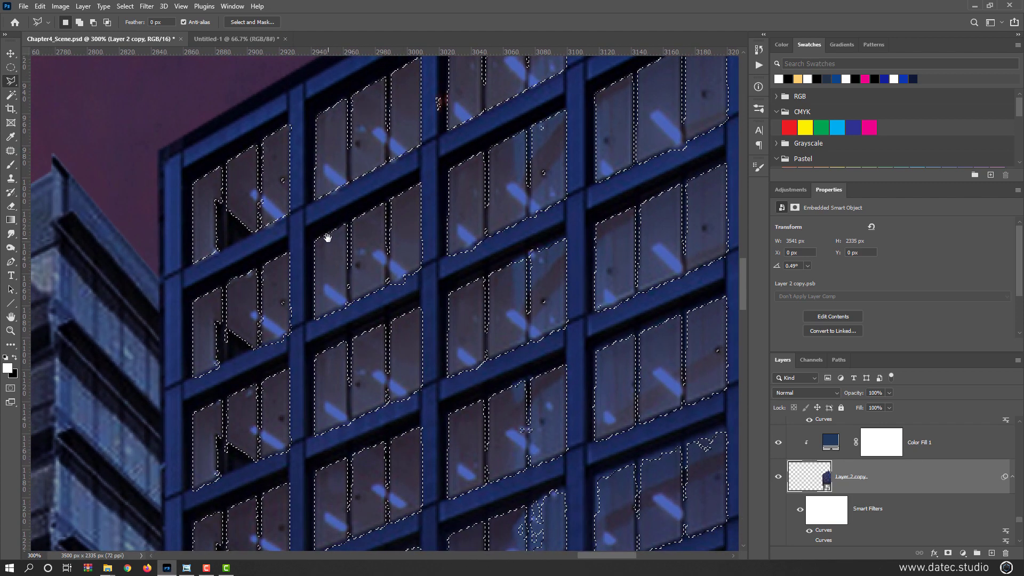
{"action": "left_click", "coordinate": [185, 379], "text": "alt"}
{"action": "left_click_drag", "start_coordinate": [545, 235], "coordinate": [377, 327]}
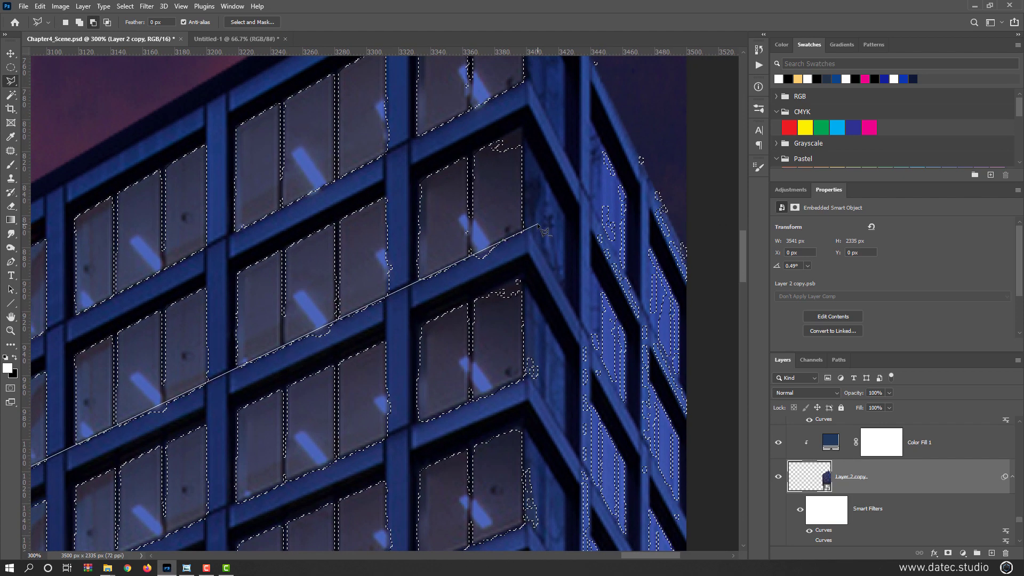
{"action": "left_click", "coordinate": [538, 225]}
{"action": "left_click", "coordinate": [524, 246]}
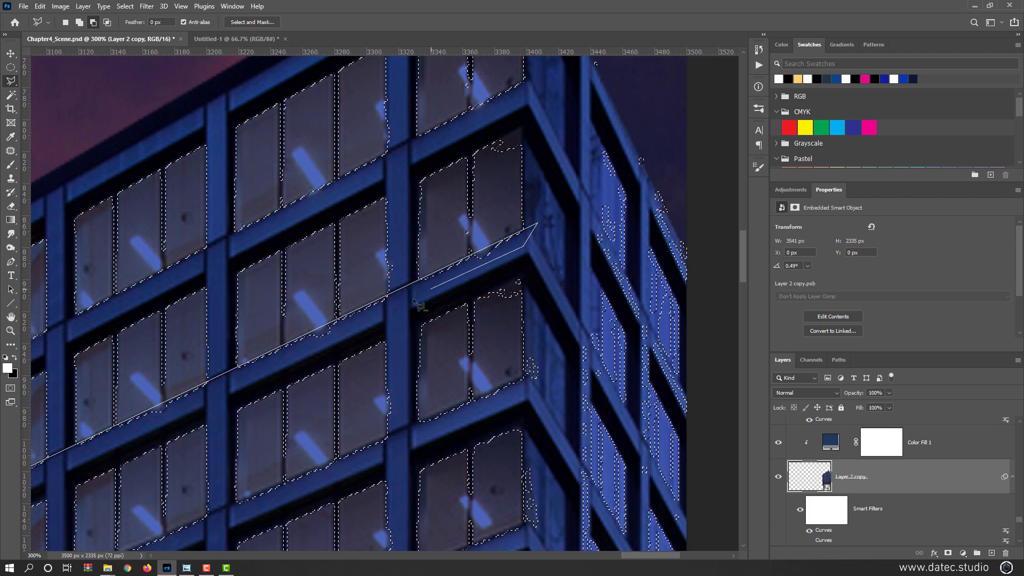
{"action": "left_click", "coordinate": [377, 325]}
{"action": "left_click_drag", "start_coordinate": [188, 412], "coordinate": [677, 233]}
{"action": "left_click_drag", "start_coordinate": [471, 323], "coordinate": [651, 227]}
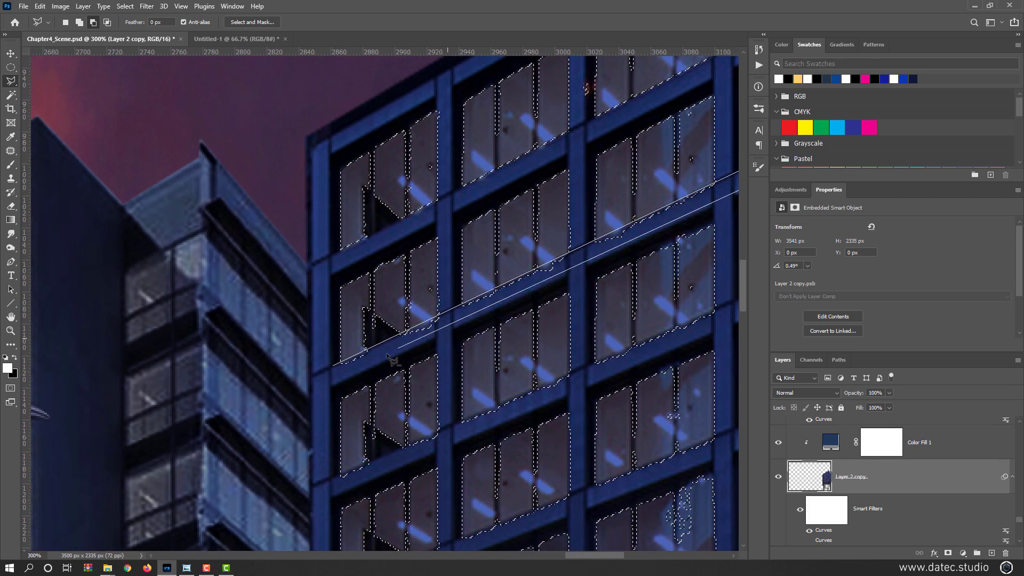
{"action": "left_click", "coordinate": [341, 377]}
{"action": "left_click", "coordinate": [334, 365]}
Subtract the horizontal beam beneath the third row of windows from the selection, outlining it from the left edge to the building's corner.
{"action": "mouse_move", "coordinate": [432, 384]}
{"action": "left_mouse_down"}
{"action": "mouse_move", "coordinate": [400, 322]}
{"action": "mouse_move", "coordinate": [277, 323]}
{"action": "left_mouse_up"}
{"action": "left_click", "coordinate": [175, 416], "text": "alt"}
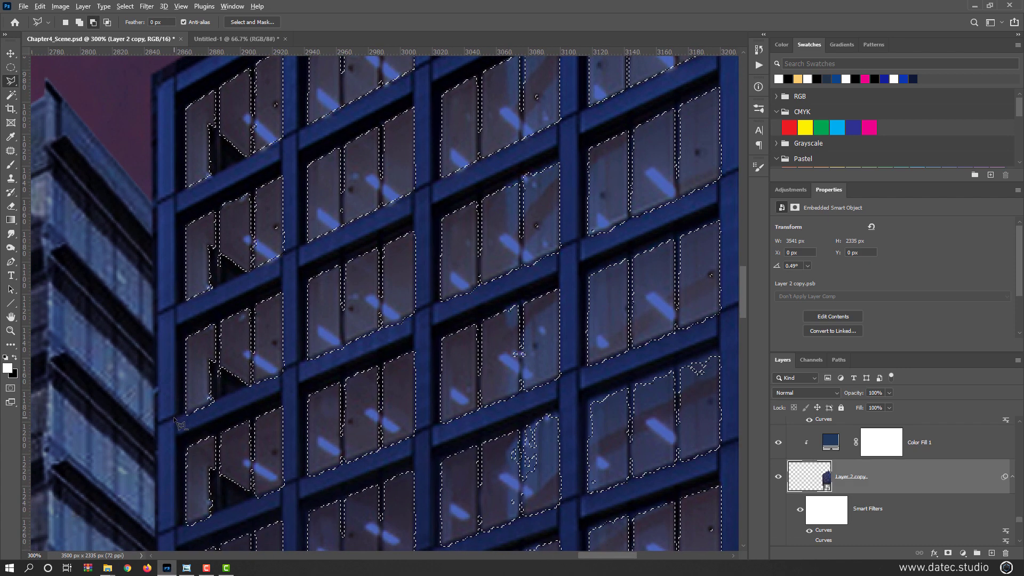
{"action": "left_click_drag", "start_coordinate": [528, 318], "coordinate": [275, 393]}
{"action": "left_click_drag", "start_coordinate": [524, 301], "coordinate": [279, 427]}
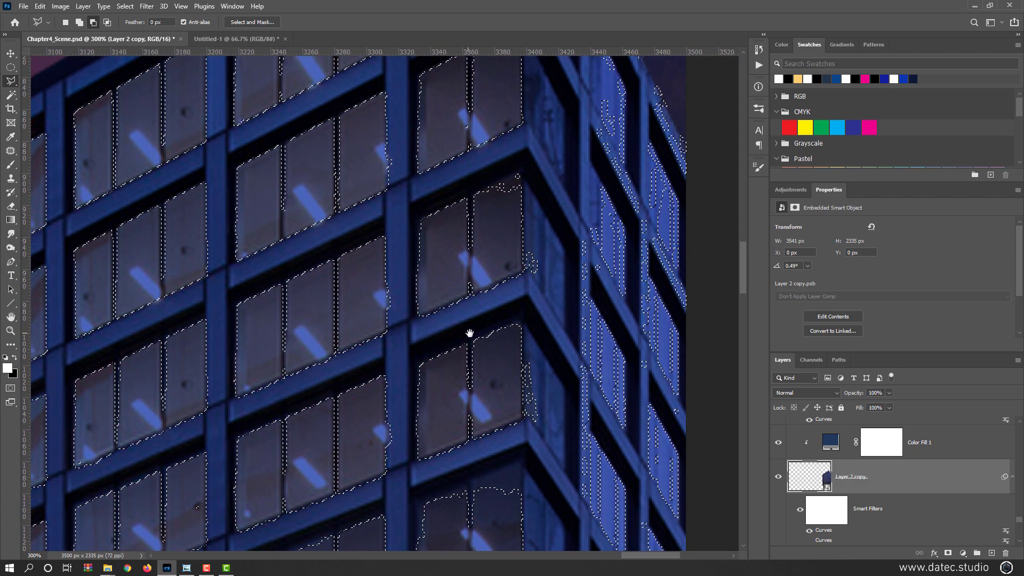
{"action": "left_click", "coordinate": [554, 261]}
{"action": "left_click_drag", "start_coordinate": [213, 423], "coordinate": [597, 266]}
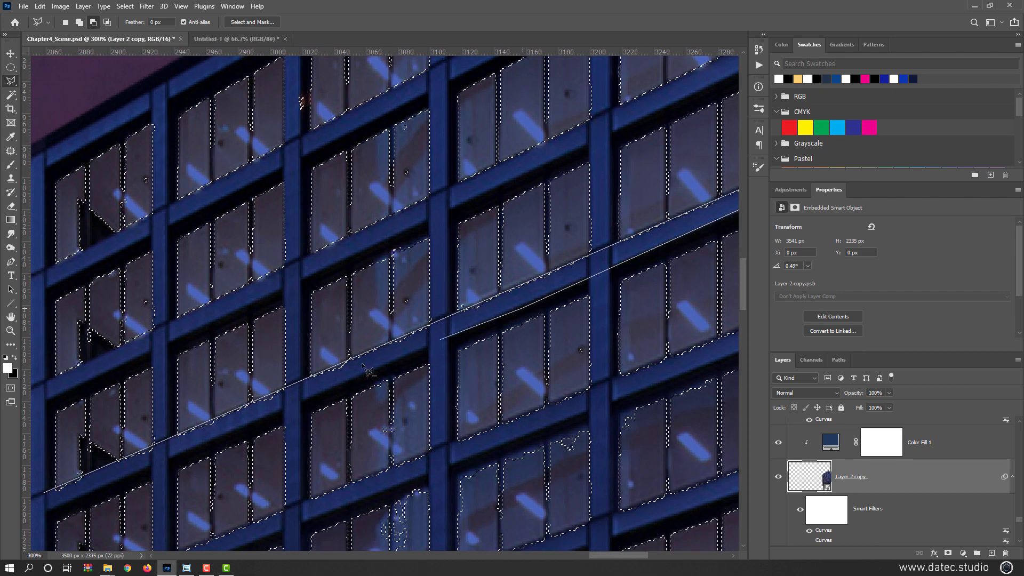
{"action": "left_click_drag", "start_coordinate": [245, 412], "coordinate": [558, 288]}
{"action": "left_click", "coordinate": [374, 376]}
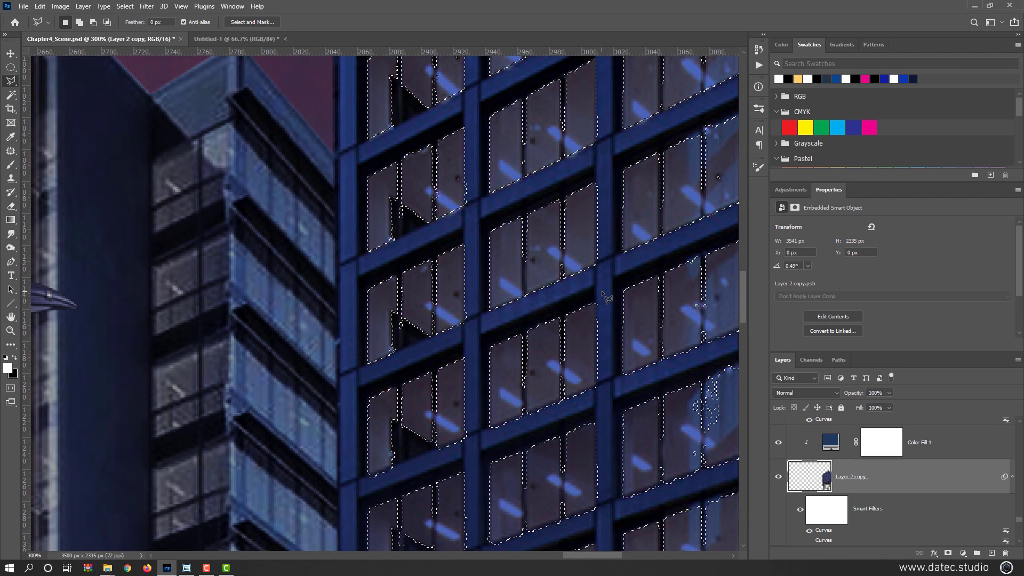
Add the missing upper edge of the right pane in the corner window to the selection with the Polygonal Lasso.
{"action": "left_click_drag", "start_coordinate": [573, 252], "coordinate": [273, 388]}
{"action": "mouse_move", "coordinate": [582, 267]}
{"action": "left_mouse_down"}
{"action": "mouse_move", "coordinate": [521, 304]}
{"action": "mouse_move", "coordinate": [503, 338]}
{"action": "left_mouse_up"}
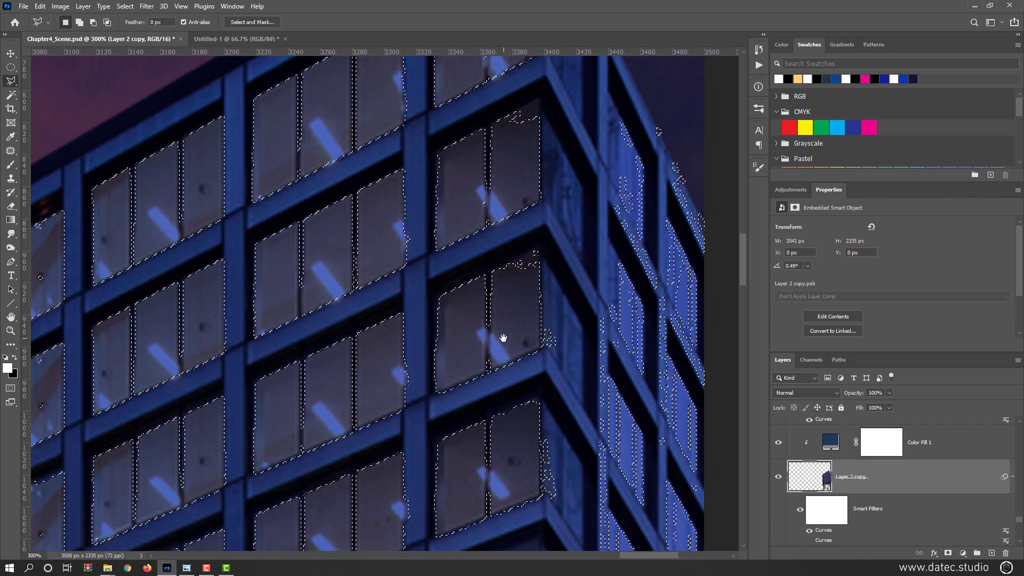
{"action": "left_click", "coordinate": [495, 270]}
{"action": "left_click", "coordinate": [539, 248]}
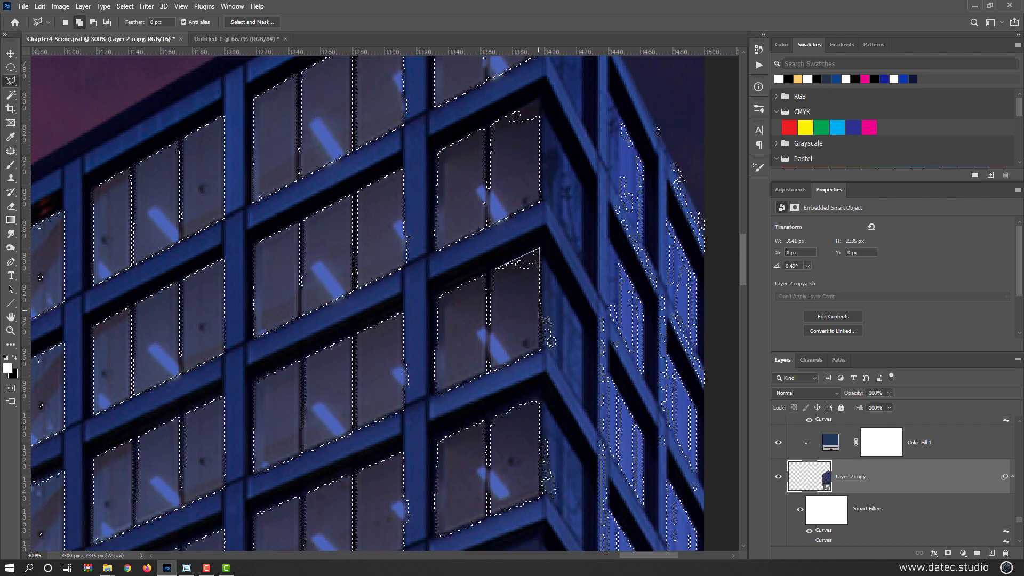
{"action": "left_click", "coordinate": [542, 314]}
{"action": "double_click", "coordinate": [521, 325]}
{"action": "left_click", "coordinate": [544, 329]}
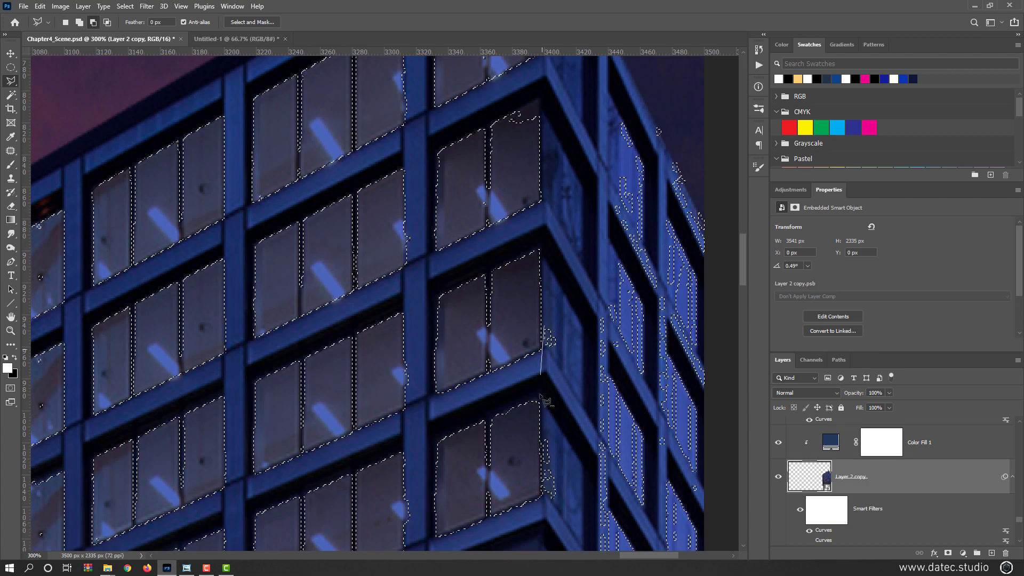
{"action": "left_click_drag", "start_coordinate": [536, 506], "coordinate": [543, 160]}
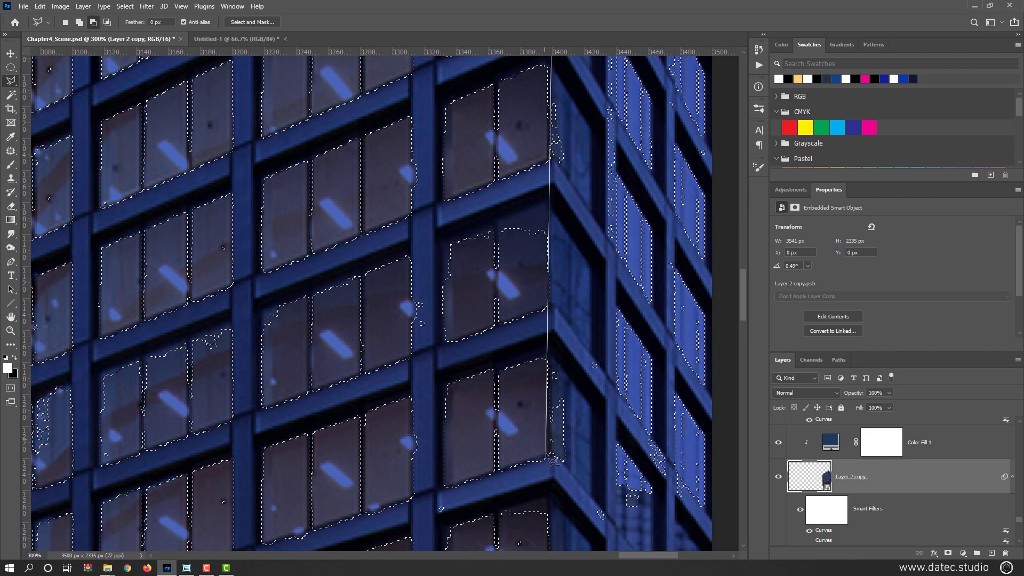
{"action": "mouse_move", "coordinate": [545, 433]}
{"action": "left_mouse_down"}
{"action": "mouse_move", "coordinate": [544, 200]}
{"action": "mouse_move", "coordinate": [560, 247]}
{"action": "mouse_move", "coordinate": [684, 213]}
{"action": "left_mouse_up"}
{"action": "key", "text": "Escape"}
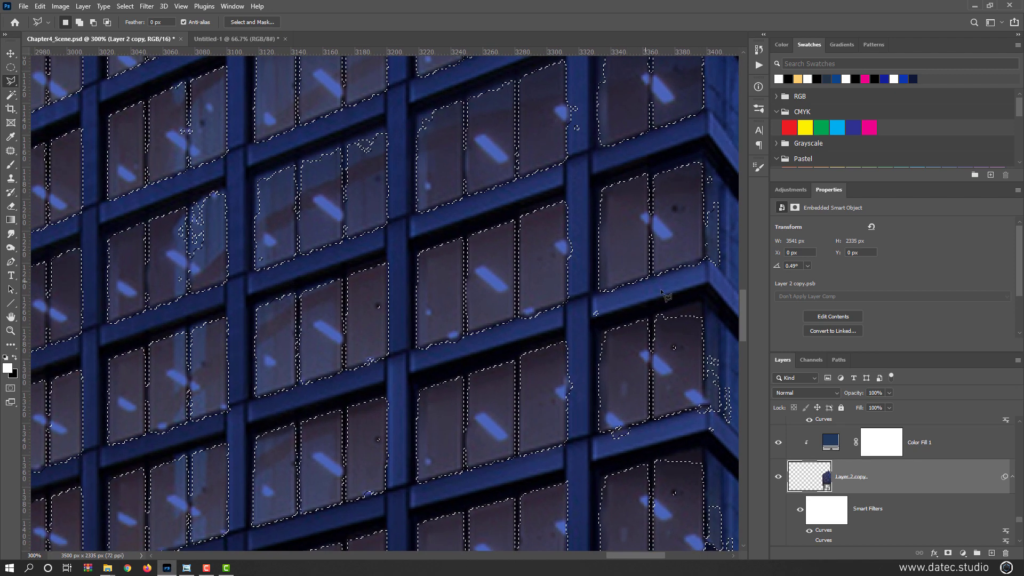
Add the unselected upper parts of the two neighbouring three-pane windows in the middle of the facade to the selection with the Polygonal Lasso.
{"action": "left_click_drag", "start_coordinate": [574, 202], "coordinate": [627, 237]}
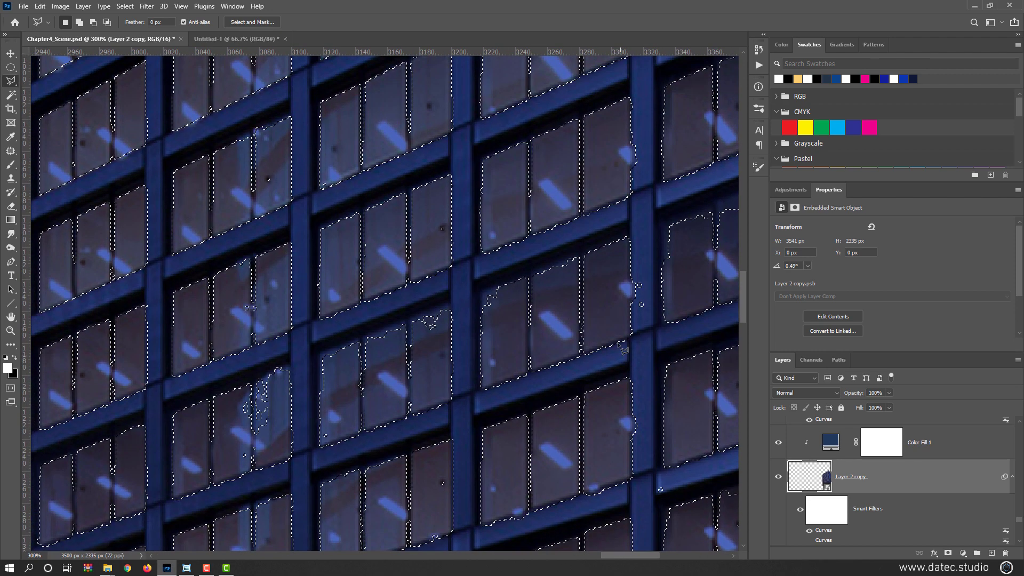
{"action": "key", "text": "shift"}
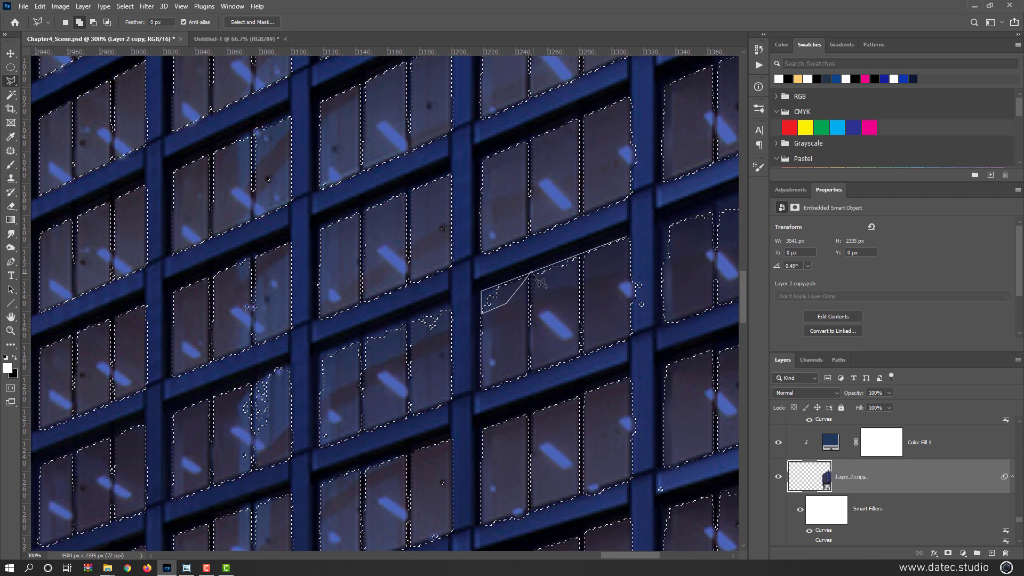
{"action": "double_click", "coordinate": [596, 263]}
{"action": "mouse_move", "coordinate": [438, 392]}
{"action": "left_mouse_down"}
{"action": "mouse_move", "coordinate": [552, 339]}
{"action": "mouse_move", "coordinate": [591, 345]}
{"action": "left_mouse_up"}
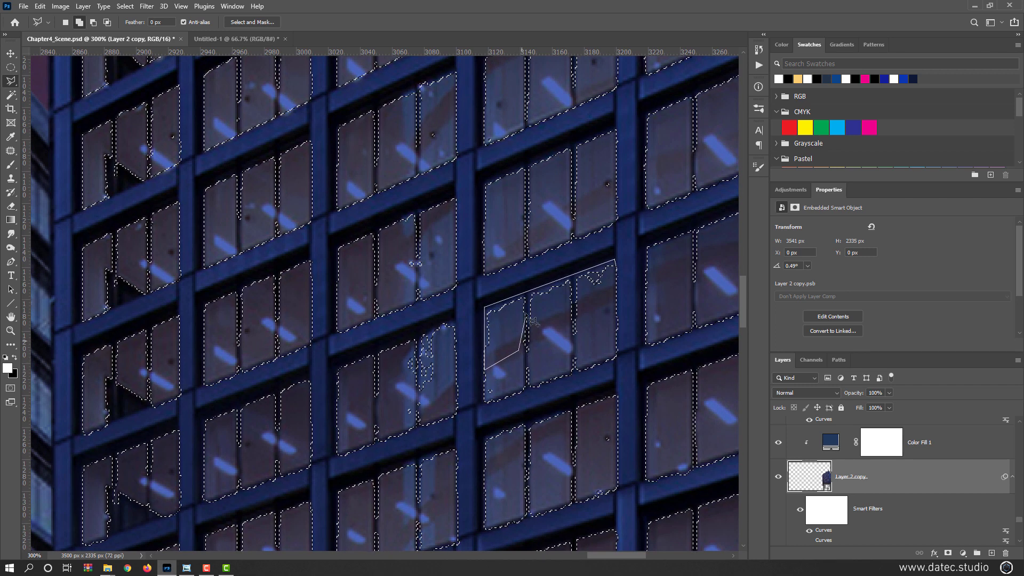
{"action": "double_click", "coordinate": [580, 364]}
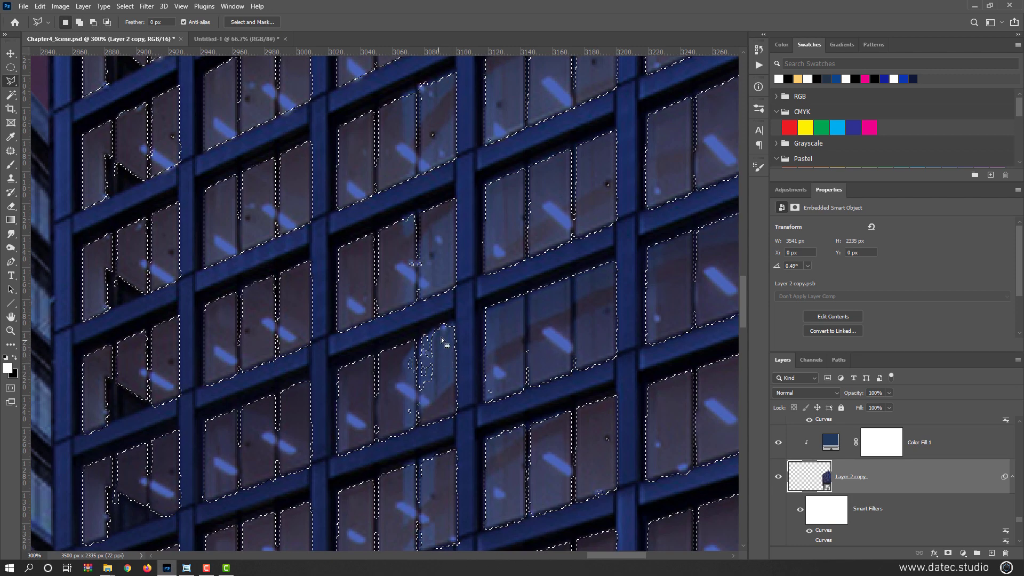
Subtract the horizontal beam directly beneath the two newly completed three-pane windows from the selection, from the left edge to the building's corner.
{"action": "scroll", "coordinate": [366, 348], "scroll_direction": "down", "scroll_amount": 4}
{"action": "scroll", "coordinate": [366, 347], "scroll_direction": "left", "scroll_amount": 4}
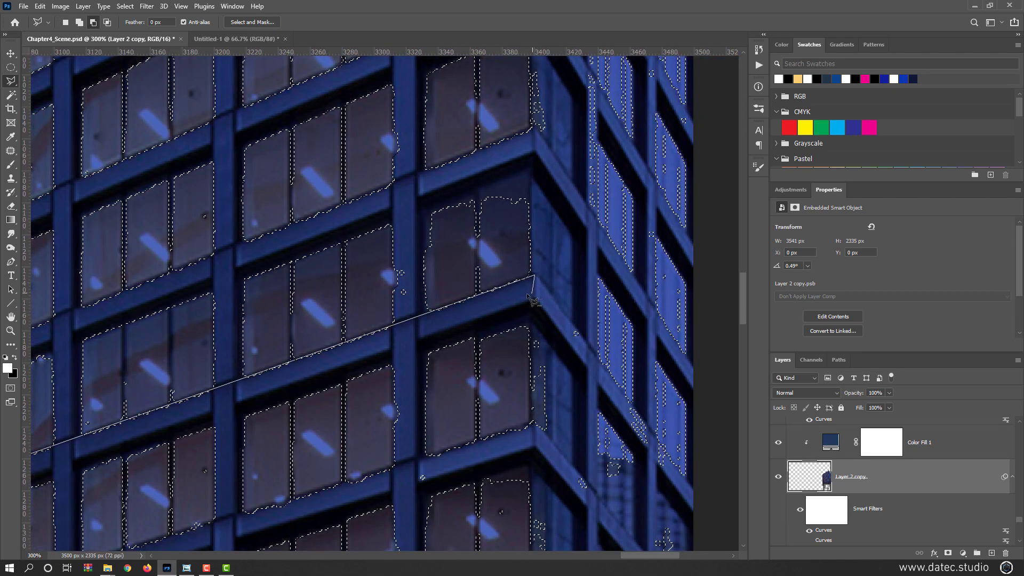
{"action": "left_click_drag", "start_coordinate": [240, 427], "coordinate": [548, 309]}
{"action": "left_click_drag", "start_coordinate": [259, 386], "coordinate": [542, 285]}
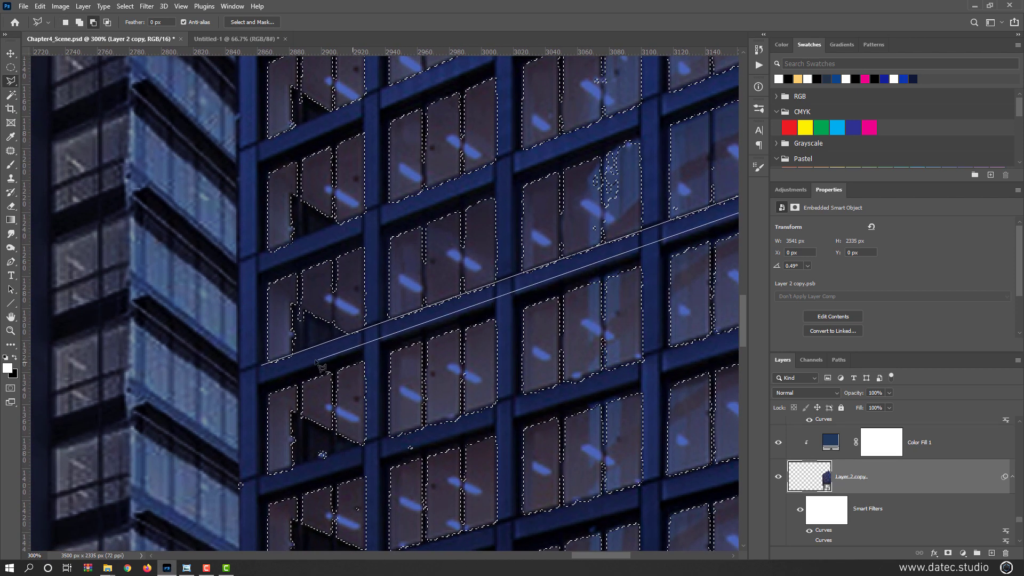
{"action": "left_click", "coordinate": [261, 379]}
Subtract the next horizontal beam one row further down from the window selection with the Polygonal Lasso.
{"action": "left_click_drag", "start_coordinate": [279, 389], "coordinate": [276, 311]}
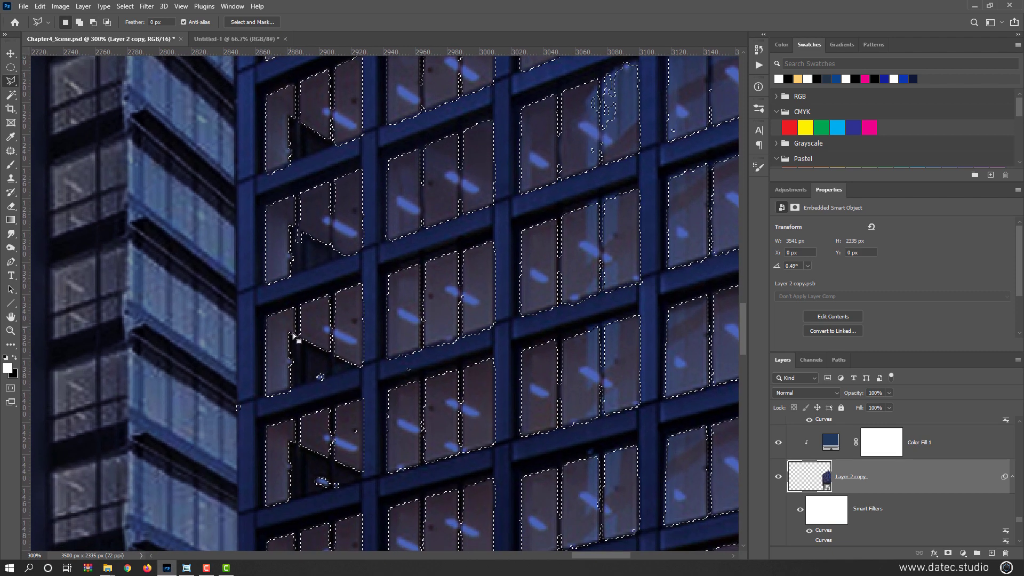
{"action": "left_click", "coordinate": [261, 408], "text": "alt"}
{"action": "left_click_drag", "start_coordinate": [444, 340], "coordinate": [135, 436]}
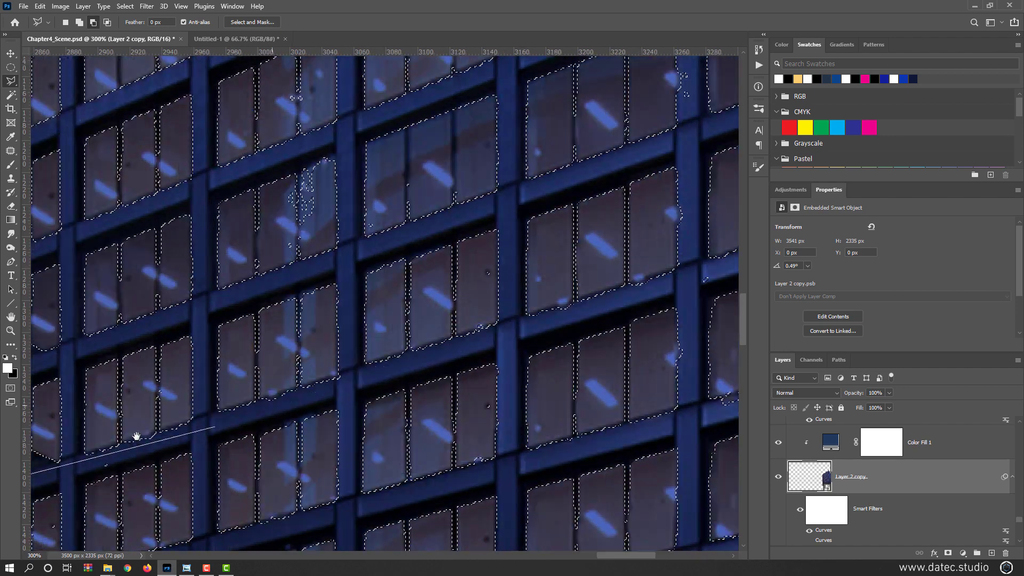
{"action": "left_click_drag", "start_coordinate": [624, 326], "coordinate": [390, 378]}
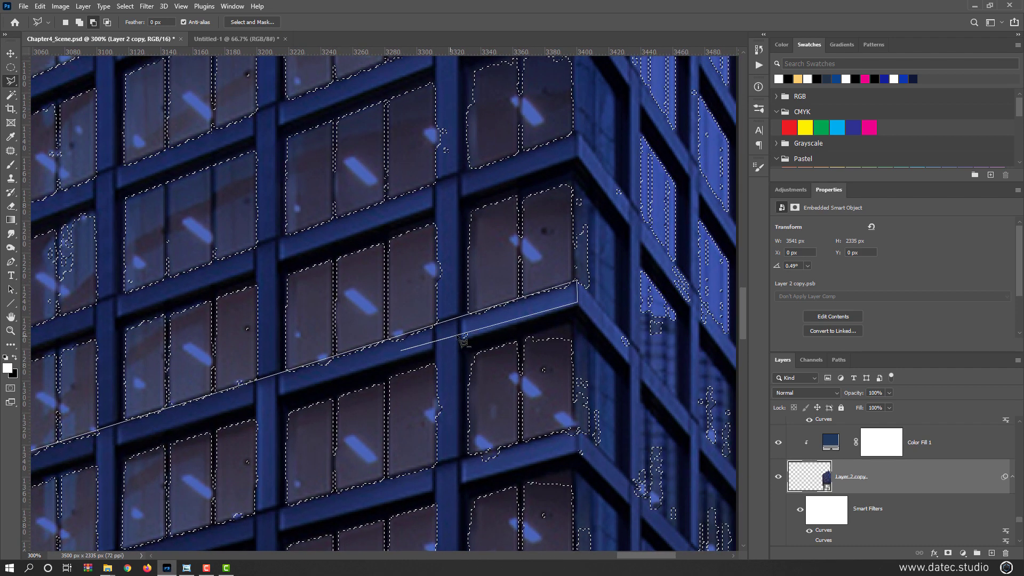
{"action": "left_click", "coordinate": [442, 353]}
{"action": "left_click_drag", "start_coordinate": [271, 395], "coordinate": [614, 273]}
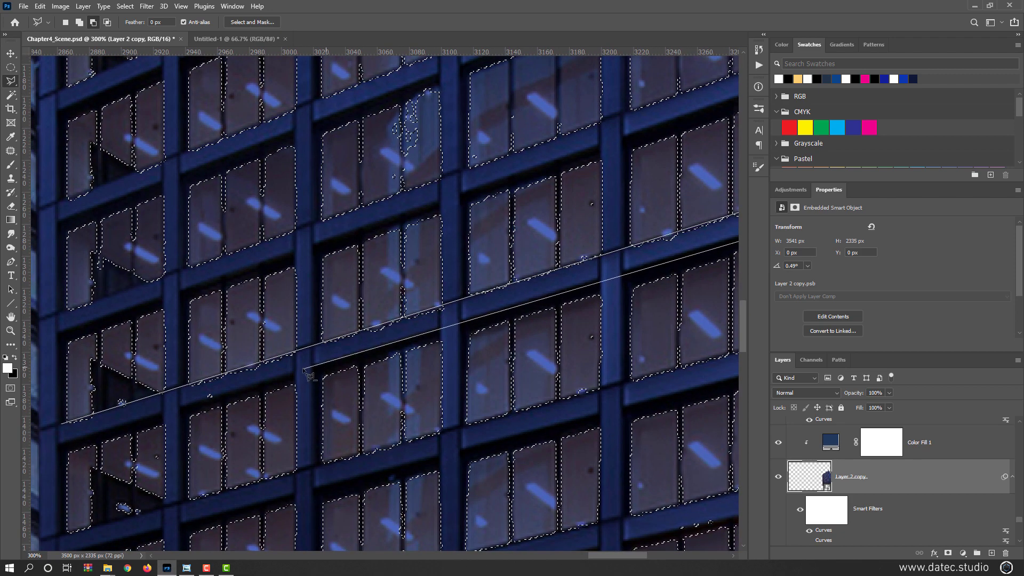
{"action": "left_click", "coordinate": [303, 372]}
{"action": "left_click_drag", "start_coordinate": [217, 409], "coordinate": [457, 360]}
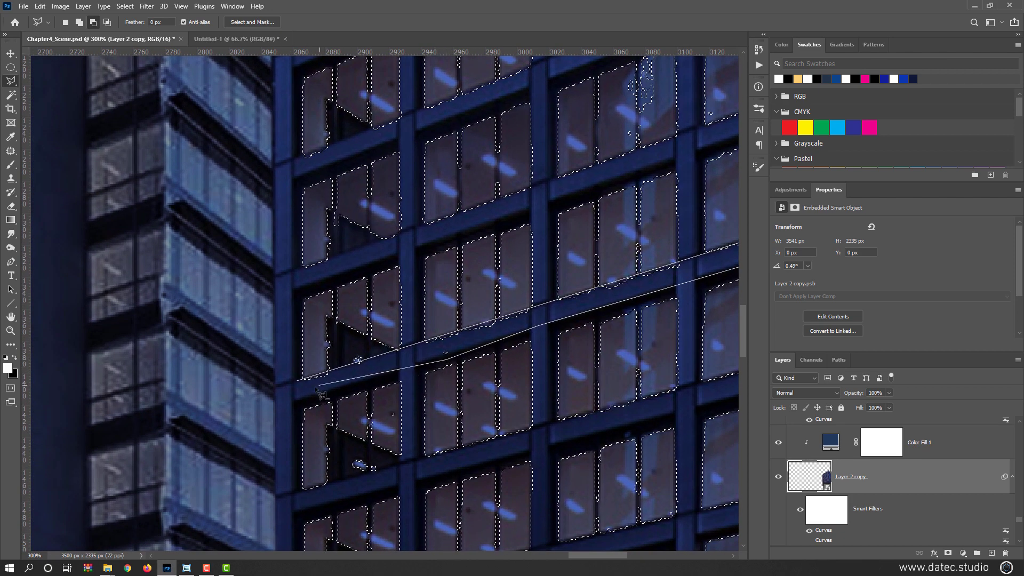
{"action": "double_click", "coordinate": [284, 391]}
Subtract the horizontal beam two rows below the completed three-pane windows from the selection, along the full width of the front face.
{"action": "left_click_drag", "start_coordinate": [329, 430], "coordinate": [293, 320]}
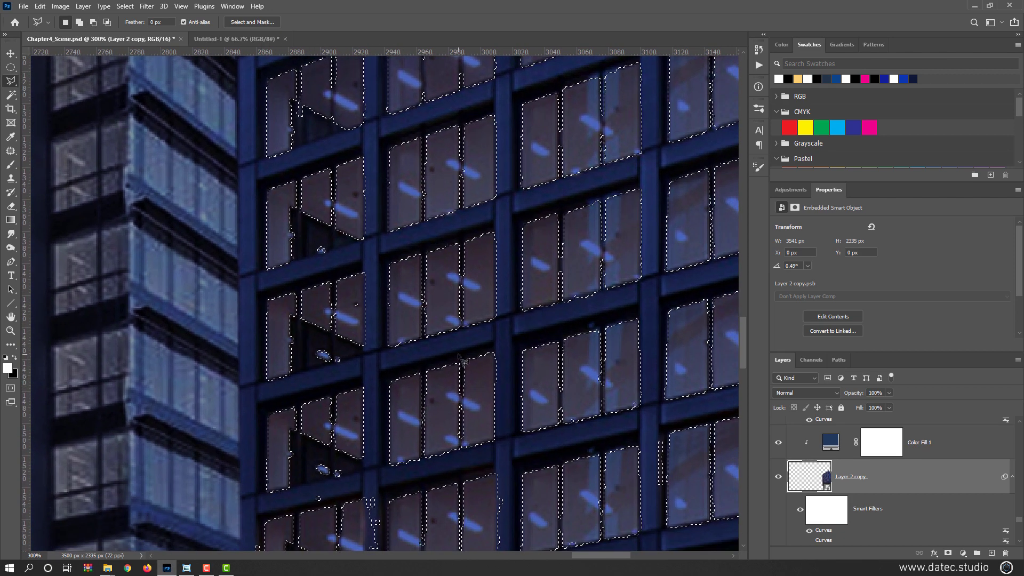
{"action": "left_click", "coordinate": [257, 381], "text": "alt"}
{"action": "left_click_drag", "start_coordinate": [717, 278], "coordinate": [260, 387]}
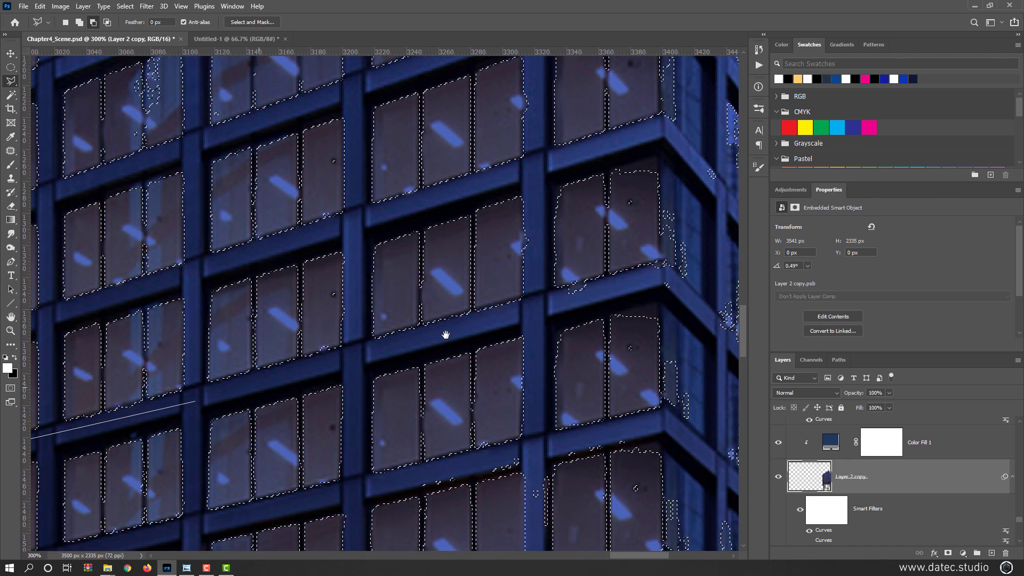
{"action": "left_click_drag", "start_coordinate": [445, 335], "coordinate": [345, 366]}
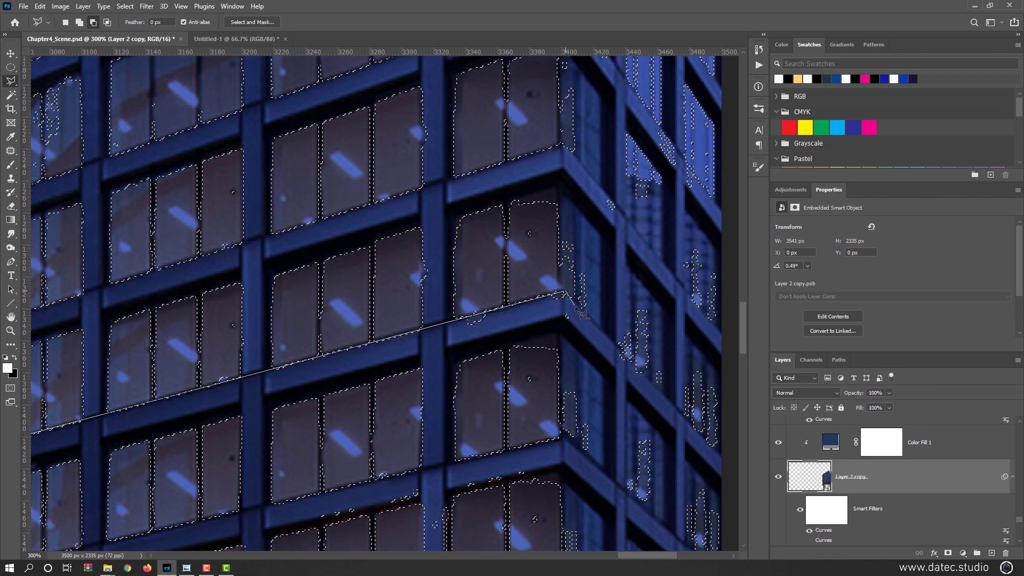
{"action": "left_click_drag", "start_coordinate": [283, 383], "coordinate": [643, 313]}
{"action": "left_click_drag", "start_coordinate": [282, 411], "coordinate": [501, 373]}
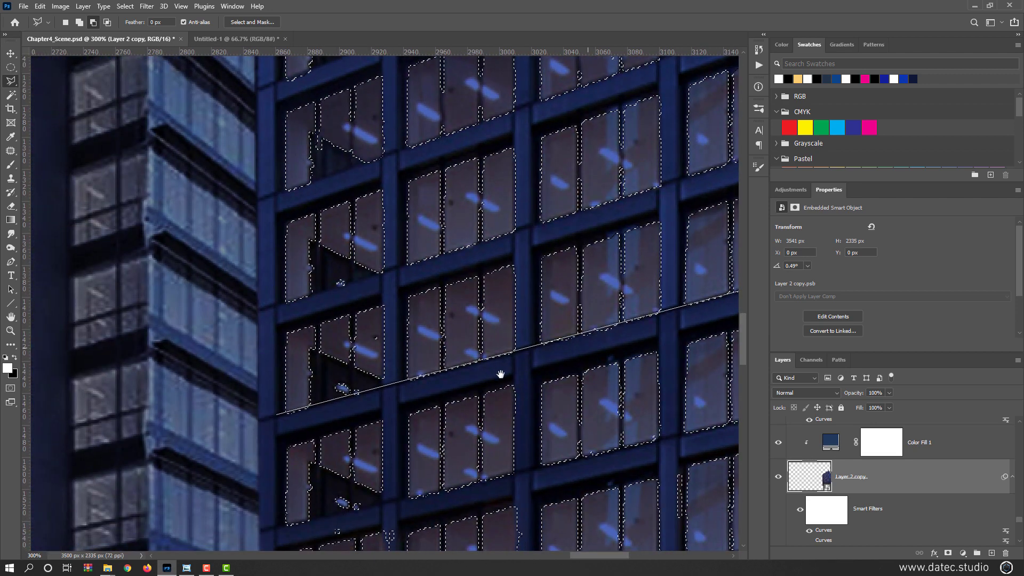
{"action": "double_click", "coordinate": [300, 429]}
Add the missing edges of both panes in the corner window just below the last subtracted beam to the selection with the Polygonal Lasso.
{"action": "left_click_drag", "start_coordinate": [454, 347], "coordinate": [59, 379]}
{"action": "left_click_drag", "start_coordinate": [611, 368], "coordinate": [349, 398]}
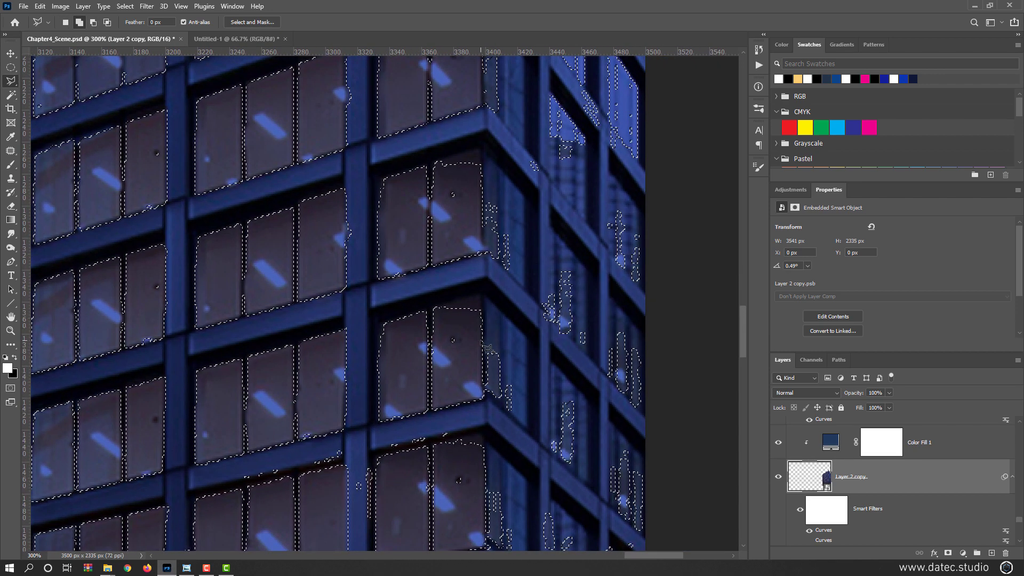
{"action": "left_click", "coordinate": [436, 308]}
{"action": "double_click", "coordinate": [471, 368]}
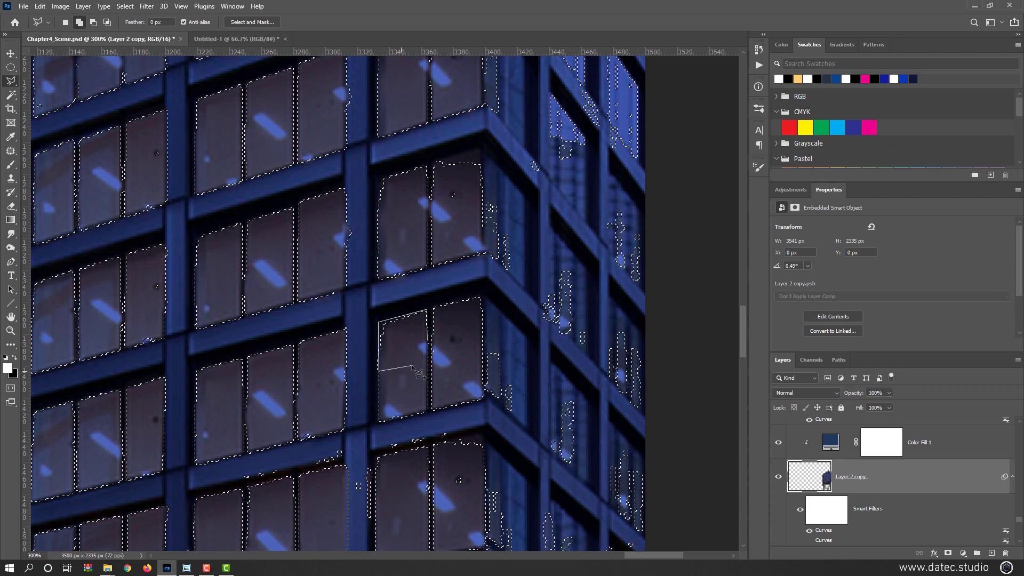
{"action": "mouse_move", "coordinate": [364, 380]}
{"action": "left_mouse_down"}
{"action": "mouse_move", "coordinate": [540, 359]}
{"action": "mouse_move", "coordinate": [558, 376]}
{"action": "left_mouse_up"}
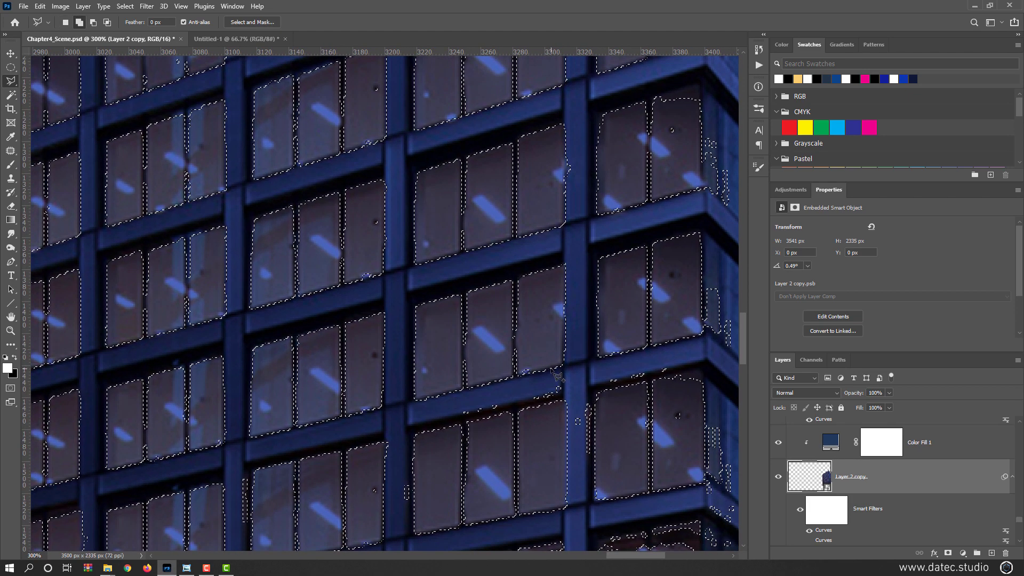
{"action": "double_click", "coordinate": [523, 356]}
Subtract the horizontal beam beneath the newly completed corner window's row from the selection, tracing its lower edge above the next row of windows.
{"action": "left_click_drag", "start_coordinate": [638, 350], "coordinate": [622, 327]}
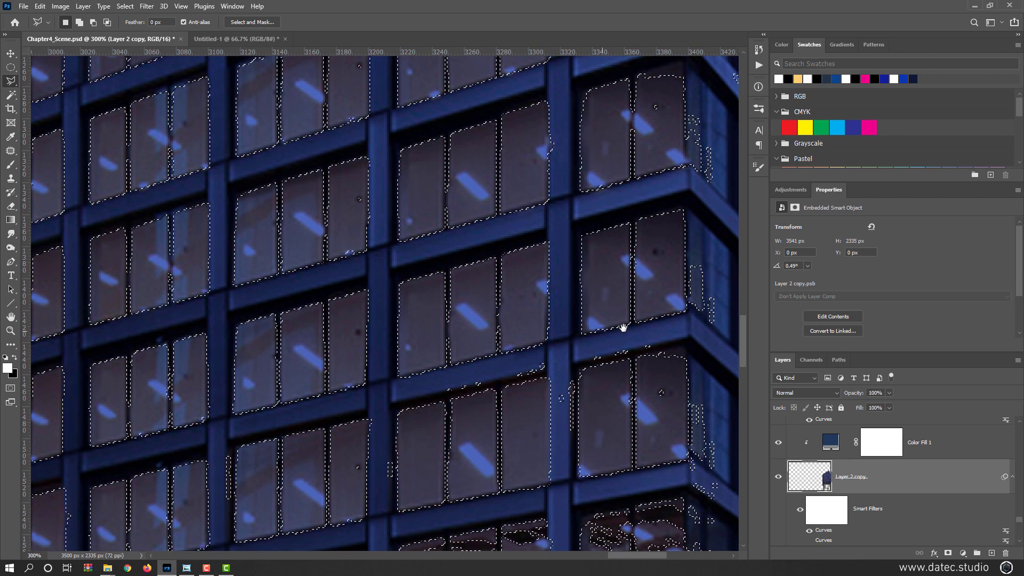
{"action": "left_click", "coordinate": [688, 313]}
{"action": "left_click_drag", "start_coordinate": [159, 441], "coordinate": [521, 356]}
{"action": "left_click_drag", "start_coordinate": [350, 395], "coordinate": [499, 359]}
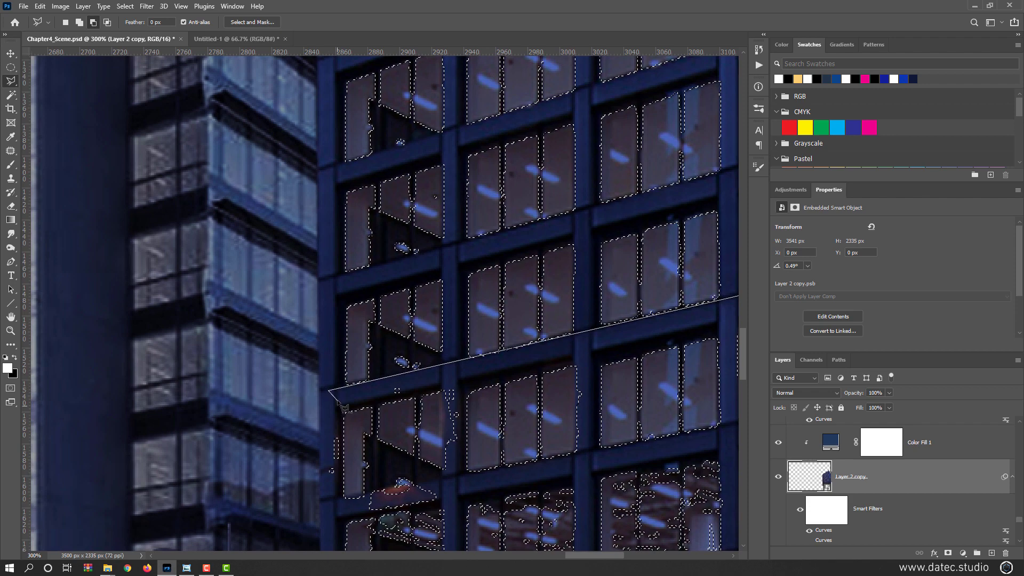
{"action": "left_click", "coordinate": [445, 376]}
{"action": "left_click_drag", "start_coordinate": [544, 356], "coordinate": [124, 420]}
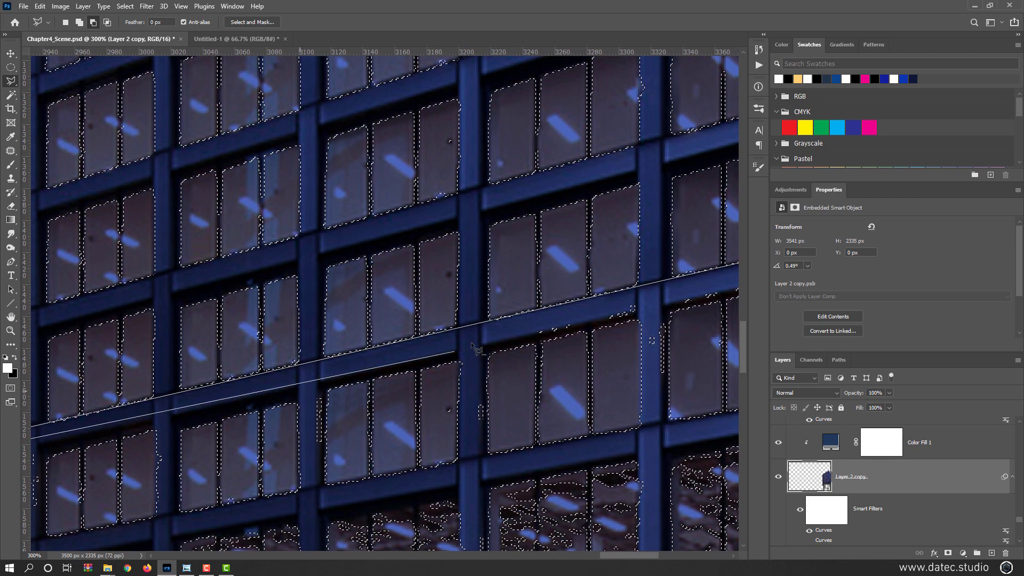
{"action": "left_click", "coordinate": [554, 335]}
{"action": "left_click", "coordinate": [588, 322]}
{"action": "left_click", "coordinate": [616, 322]}
{"action": "left_click_drag", "start_coordinate": [706, 300], "coordinate": [424, 361]}
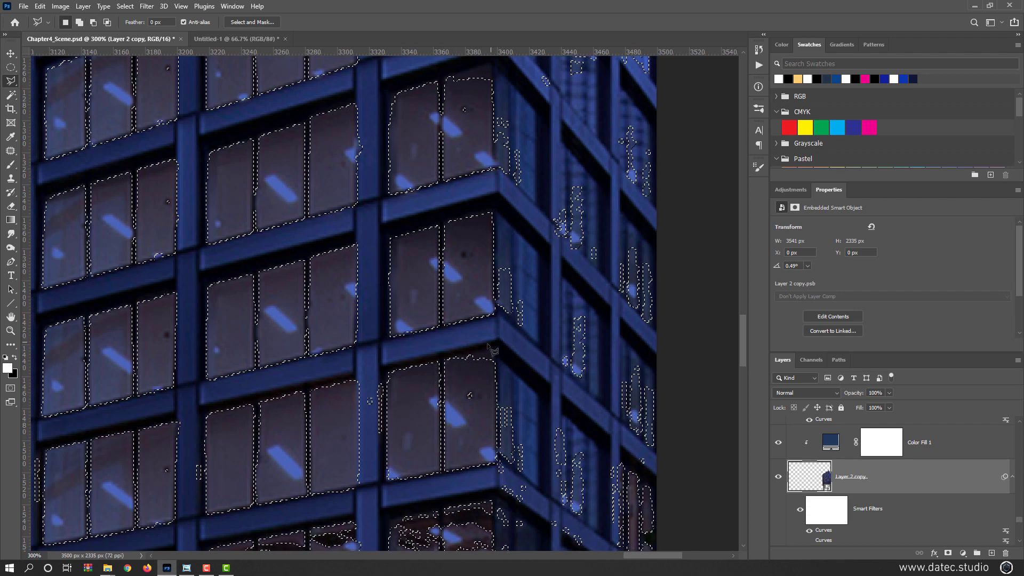
Add the missing outer edges of the corner window's outer pane to the selection and subtract the stray patches on the adjacent column.
{"action": "left_click_drag", "start_coordinate": [434, 392], "coordinate": [553, 301]}
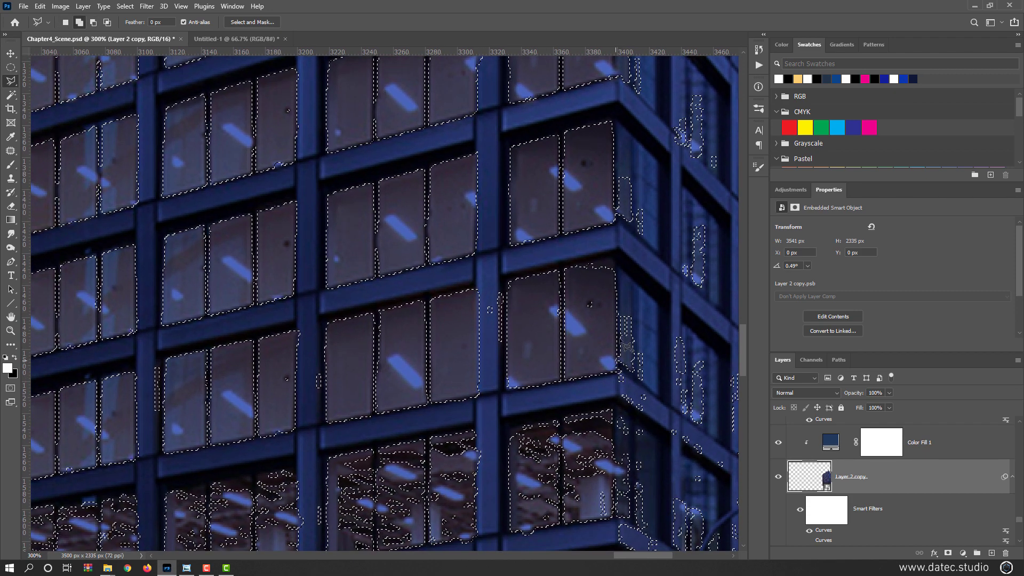
{"action": "left_click", "coordinate": [616, 367], "text": "shift"}
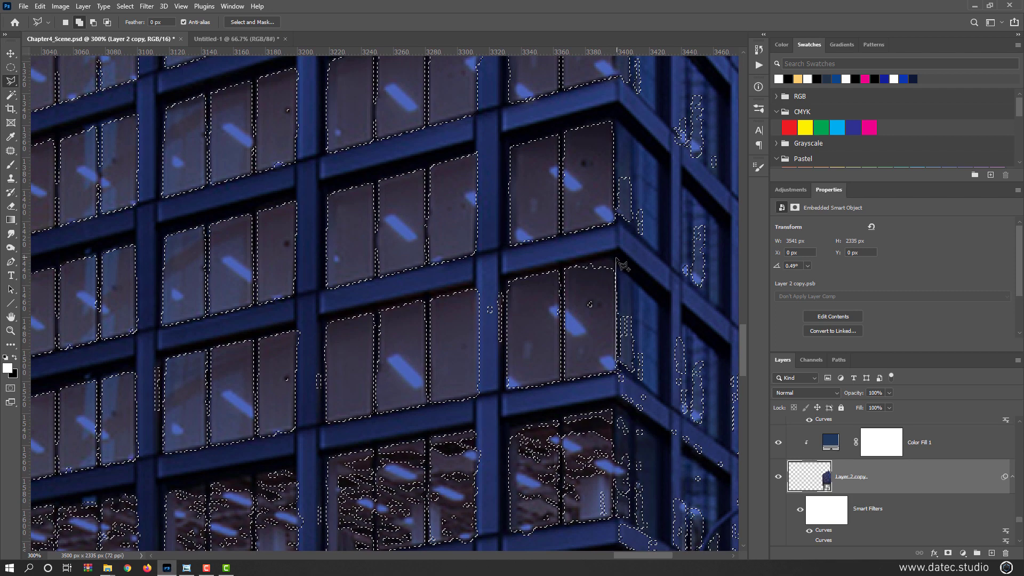
{"action": "double_click", "coordinate": [591, 332]}
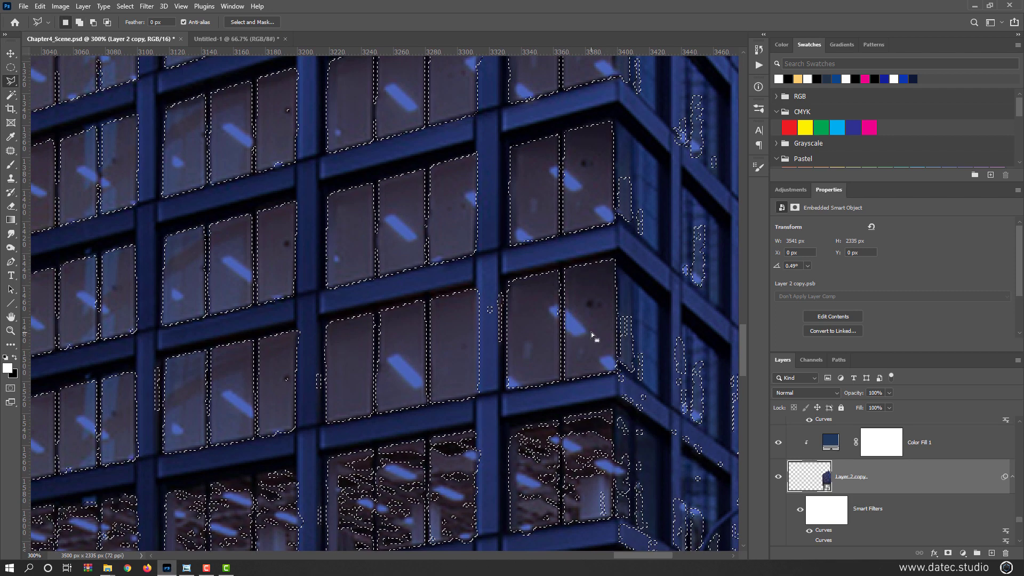
{"action": "left_click", "coordinate": [502, 292], "text": "alt"}
{"action": "left_click", "coordinate": [505, 335]}
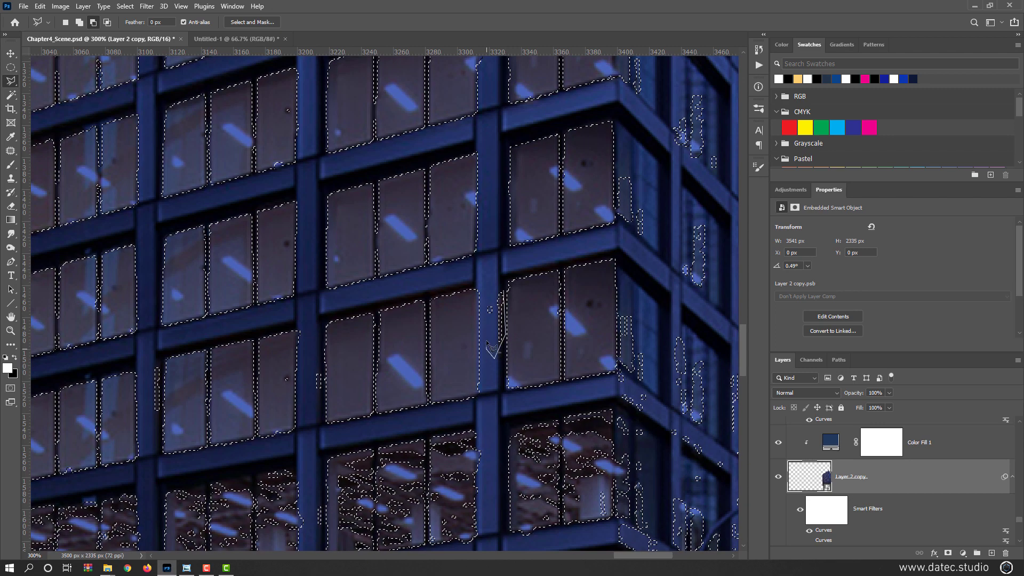
{"action": "double_click", "coordinate": [486, 305]}
Subtract the horizontal beam beneath that corner window's row from the selection along the whole front face with the Polygonal Lasso.
{"action": "left_click", "coordinate": [653, 402], "text": "alt"}
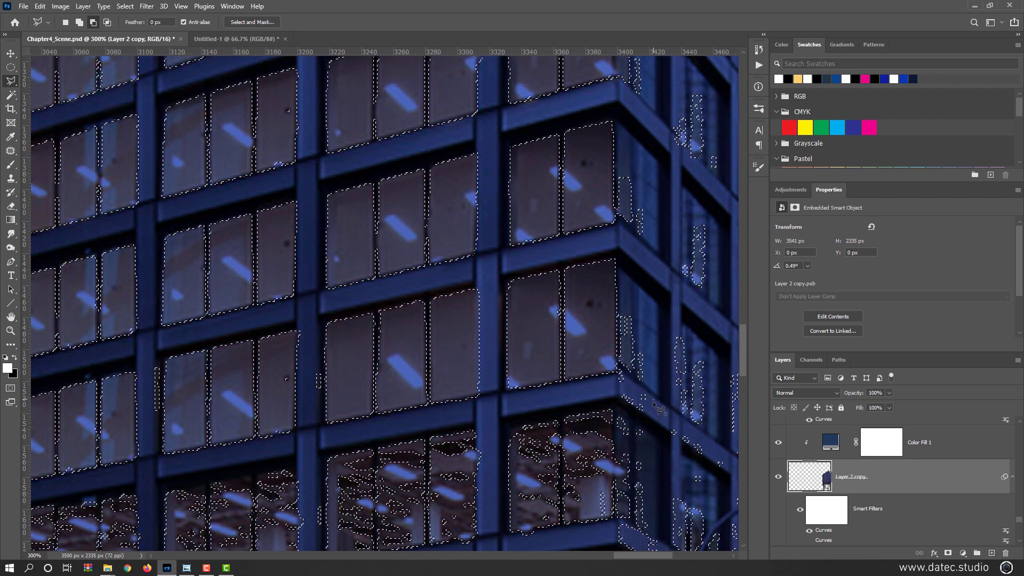
{"action": "left_click", "coordinate": [619, 374]}
{"action": "left_click_drag", "start_coordinate": [59, 473], "coordinate": [709, 368]}
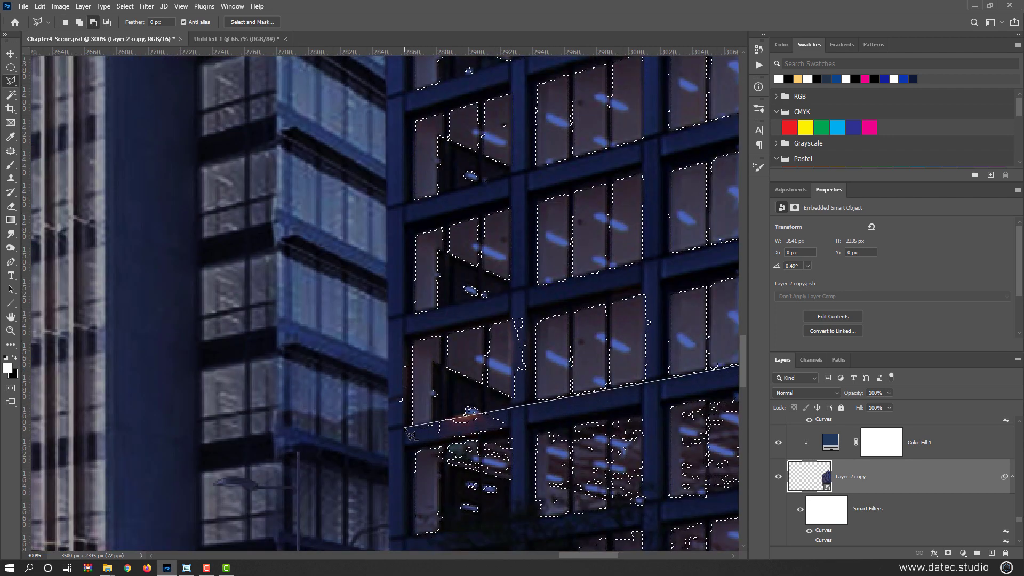
{"action": "left_click", "coordinate": [405, 427]}
{"action": "left_click", "coordinate": [408, 446]}
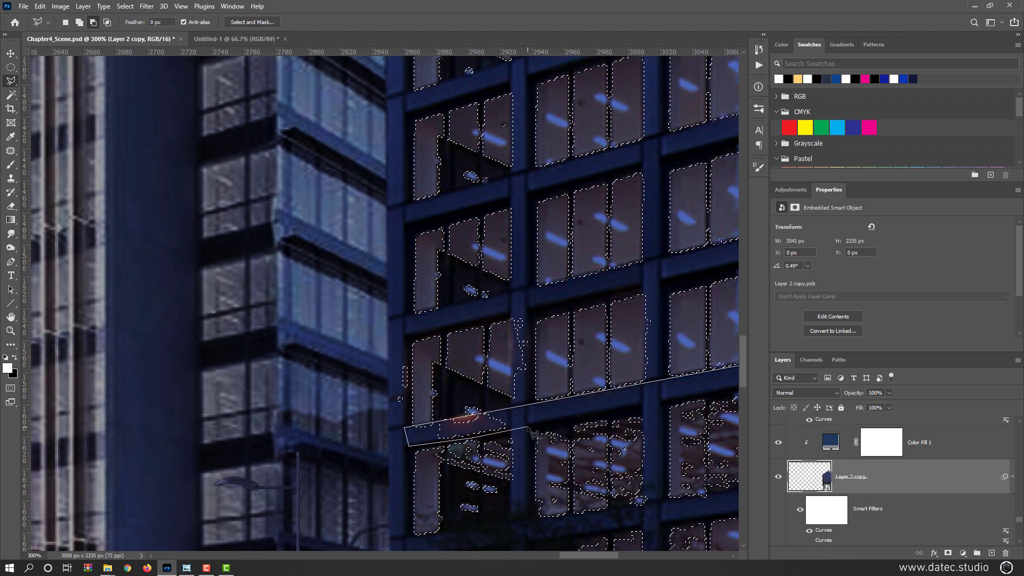
{"action": "left_click", "coordinate": [570, 409]}
{"action": "left_click_drag", "start_coordinate": [575, 398], "coordinate": [11, 424]}
{"action": "left_click_drag", "start_coordinate": [343, 391], "coordinate": [208, 437]}
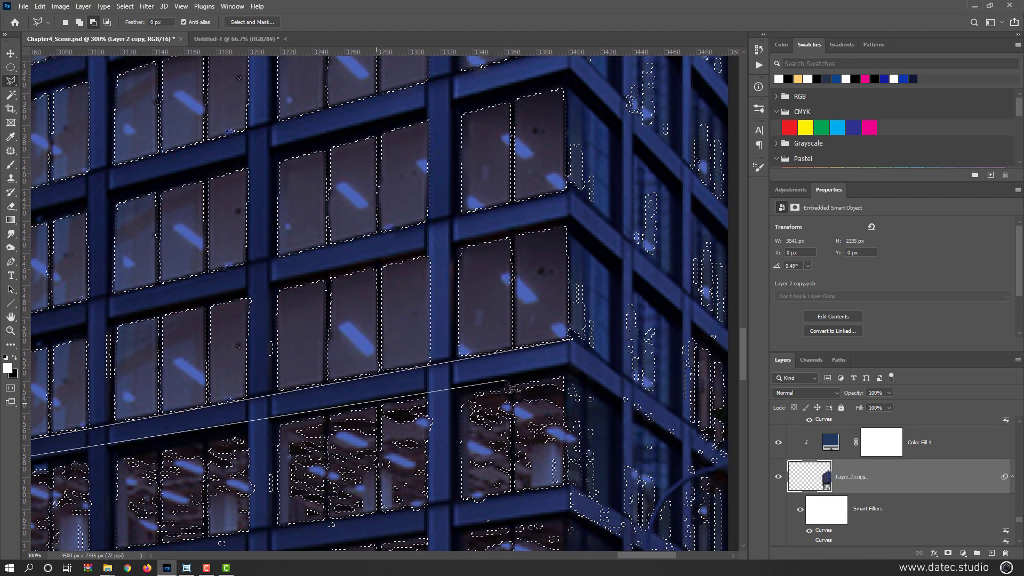
{"action": "left_click", "coordinate": [507, 382]}
Add the upper part of the first pane to the selection in the lowest-row three-pane window, one bay before the corner window.
{"action": "left_click_drag", "start_coordinate": [468, 411], "coordinate": [480, 324]}
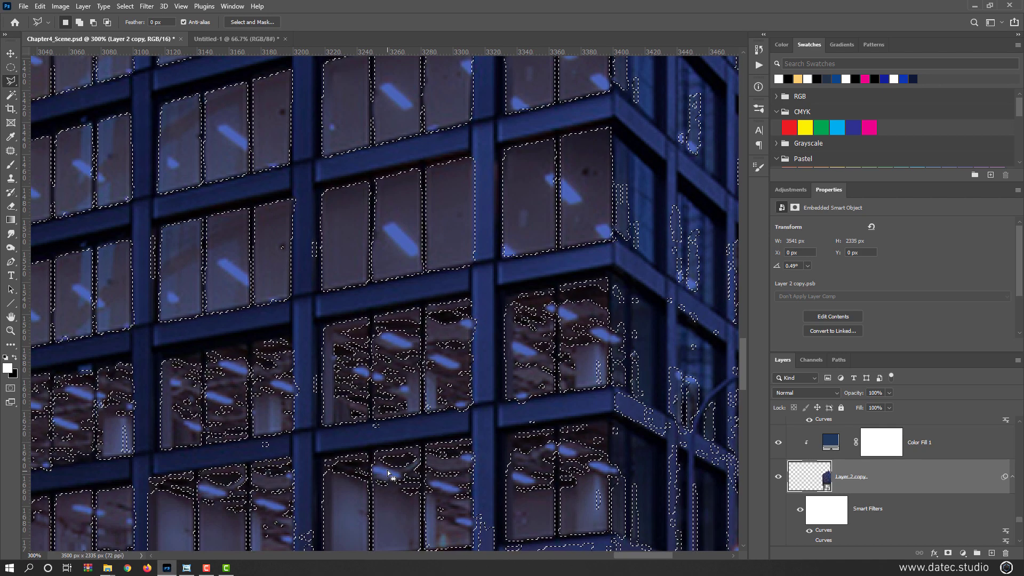
{"action": "left_click_drag", "start_coordinate": [389, 475], "coordinate": [554, 392]}
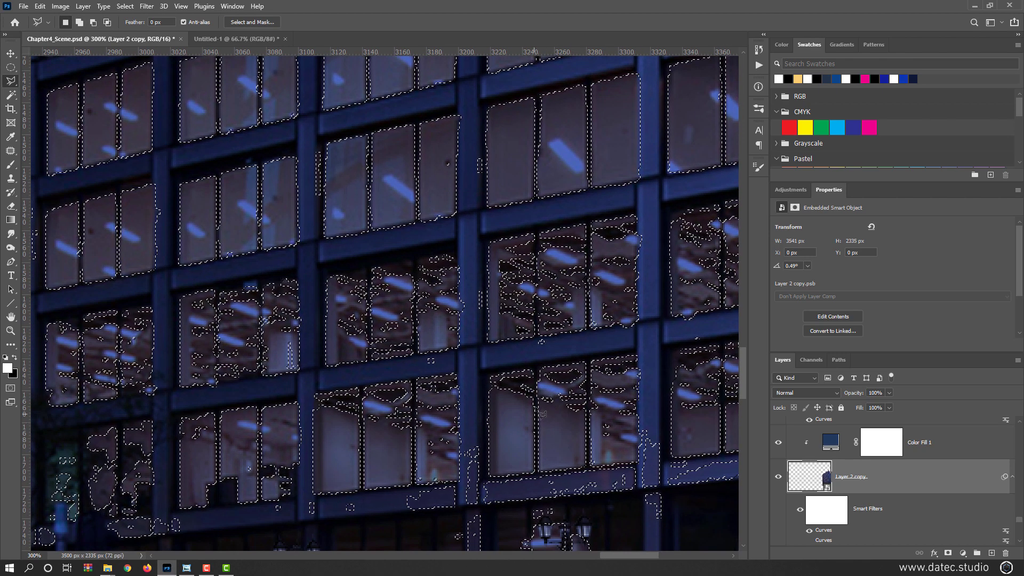
{"action": "left_click", "coordinate": [534, 369], "text": "shift"}
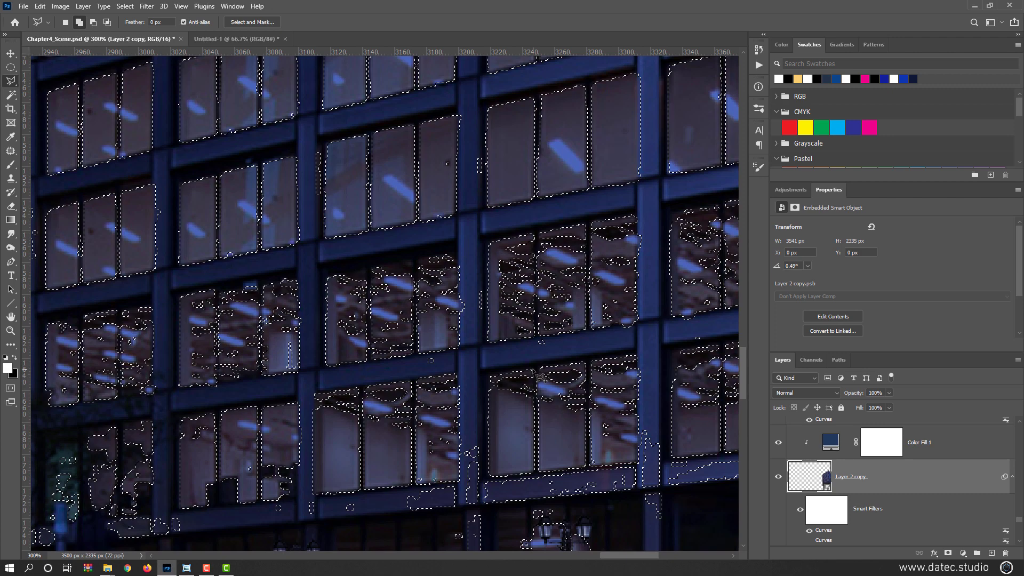
{"action": "left_click", "coordinate": [533, 427]}
{"action": "left_click", "coordinate": [495, 430]}
{"action": "left_click", "coordinate": [489, 416]}
{"action": "left_click", "coordinate": [490, 375]}
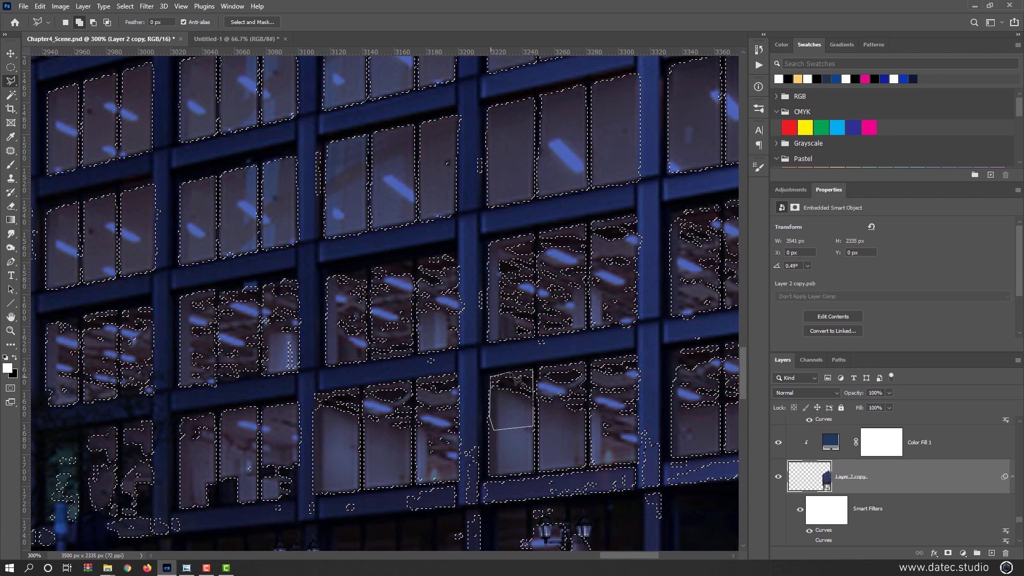
{"action": "double_click", "coordinate": [514, 375]}
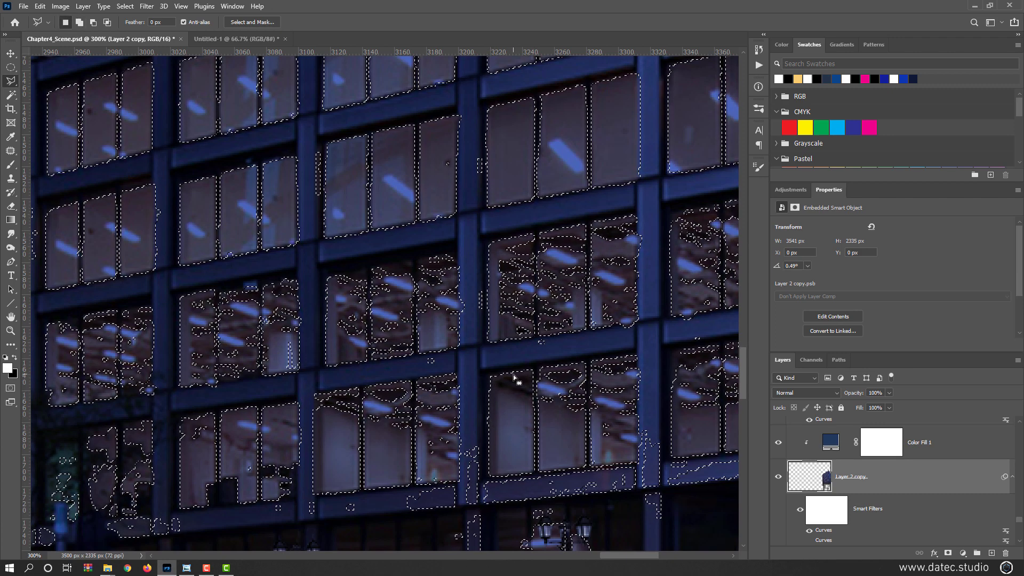
Add the patchy upper part of the same lowest-row window's middle pane to the selection.
{"action": "left_click", "coordinate": [539, 424], "text": "shift"}
{"action": "left_click", "coordinate": [541, 366]}
{"action": "left_click", "coordinate": [586, 362]}
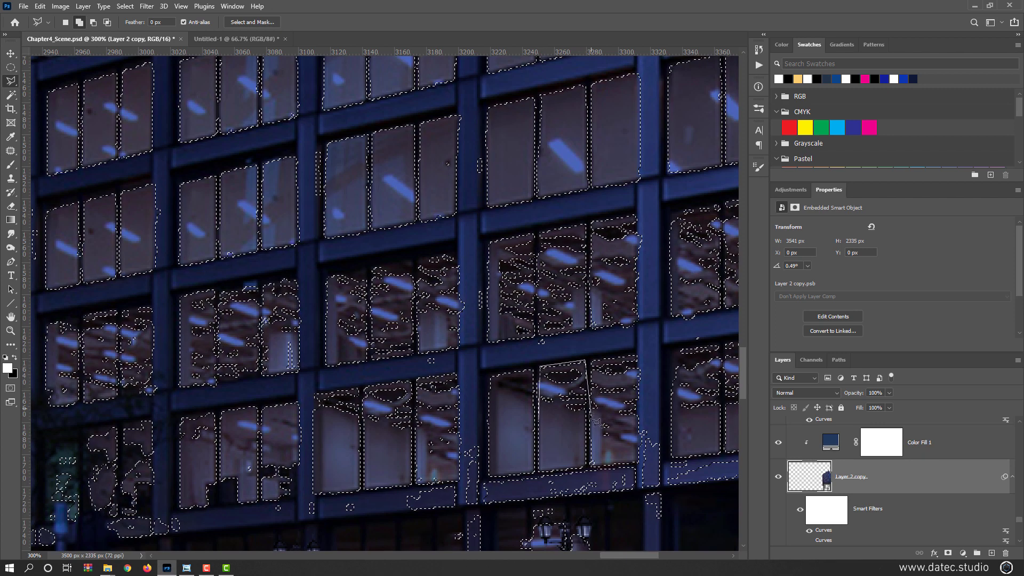
{"action": "left_click", "coordinate": [587, 420]}
{"action": "double_click", "coordinate": [567, 433]}
Fill the gaps in the middle and last panes of the mid-height window with the bluish reflection by adding them to the selection.
{"action": "scroll", "coordinate": [513, 413], "scroll_direction": "down", "scroll_amount": 2}
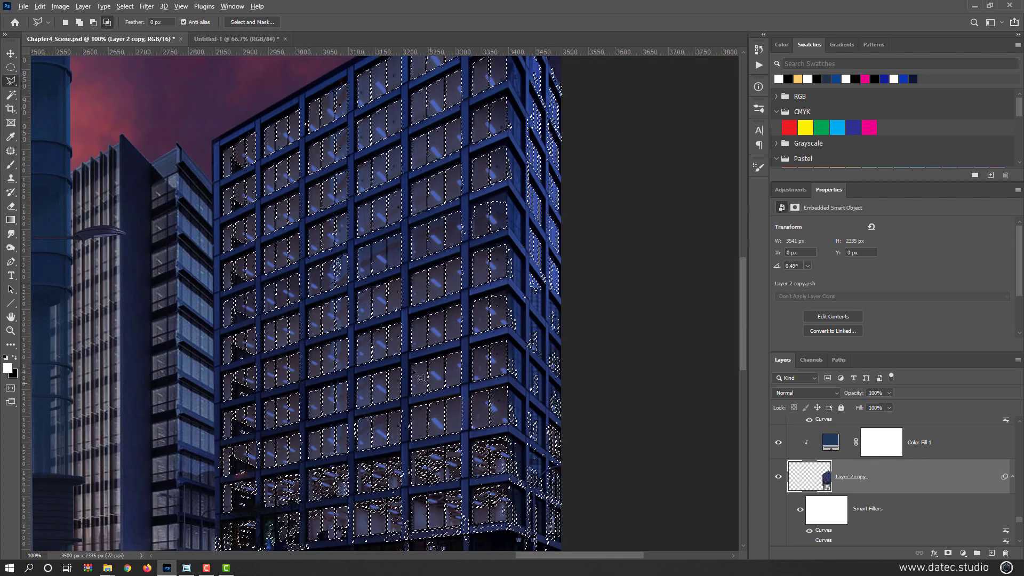
{"action": "scroll", "coordinate": [345, 282], "scroll_direction": "up", "scroll_amount": 2}
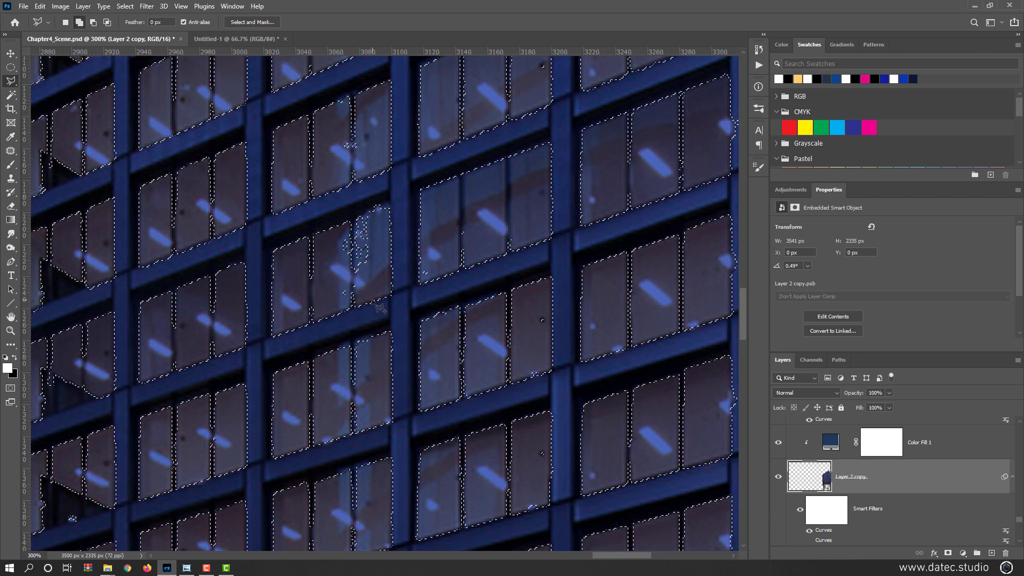
{"action": "left_click", "coordinate": [392, 295], "text": "shift"}
{"action": "left_click", "coordinate": [293, 331]}
{"action": "left_click", "coordinate": [292, 267]}
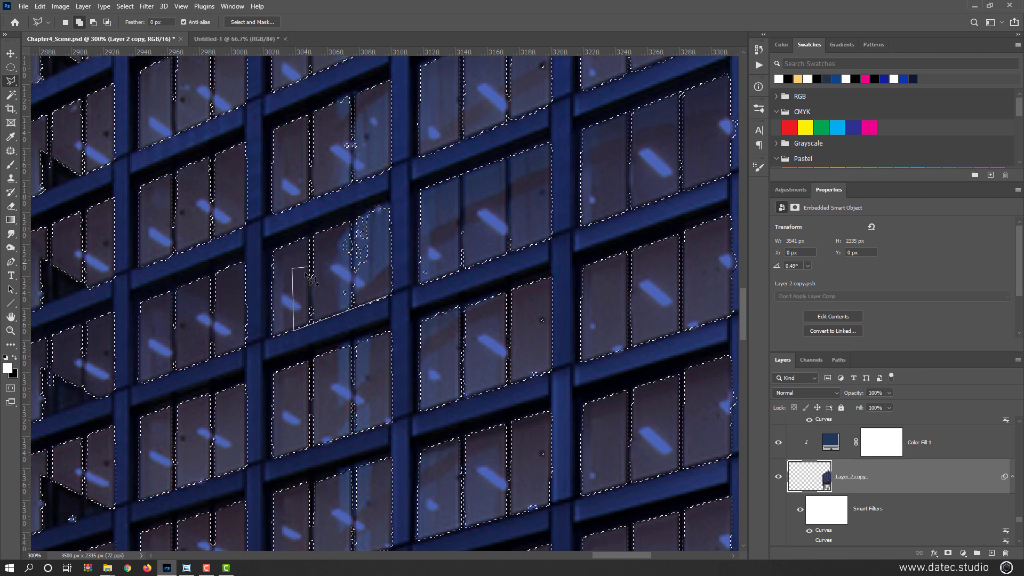
{"action": "left_click", "coordinate": [332, 274]}
{"action": "left_click", "coordinate": [333, 242]}
{"action": "left_click", "coordinate": [348, 219]}
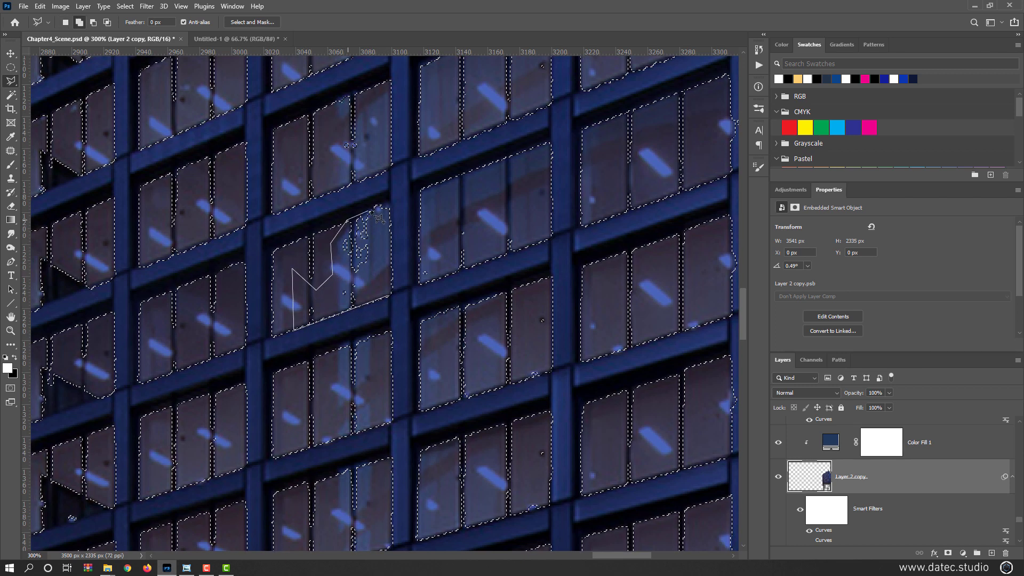
{"action": "left_click", "coordinate": [388, 205]}
{"action": "left_click", "coordinate": [391, 295]}
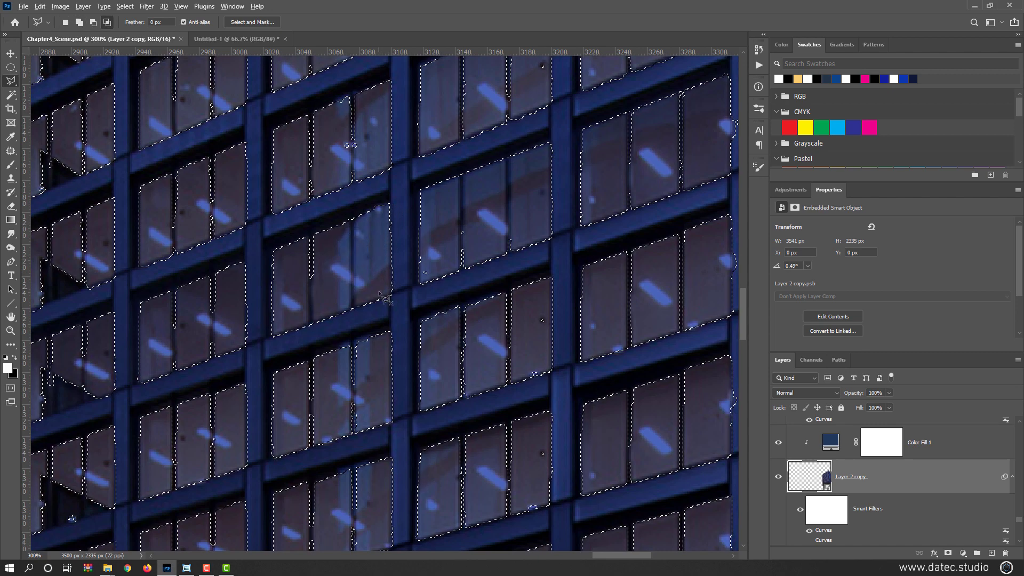
Apply Auto Tone to the selected window glass of Layer 2 copy and deselect.
{"action": "scroll", "coordinate": [379, 290], "scroll_direction": "down", "scroll_amount": 1}
{"action": "scroll", "coordinate": [378, 301], "scroll_direction": "down", "scroll_amount": 2}
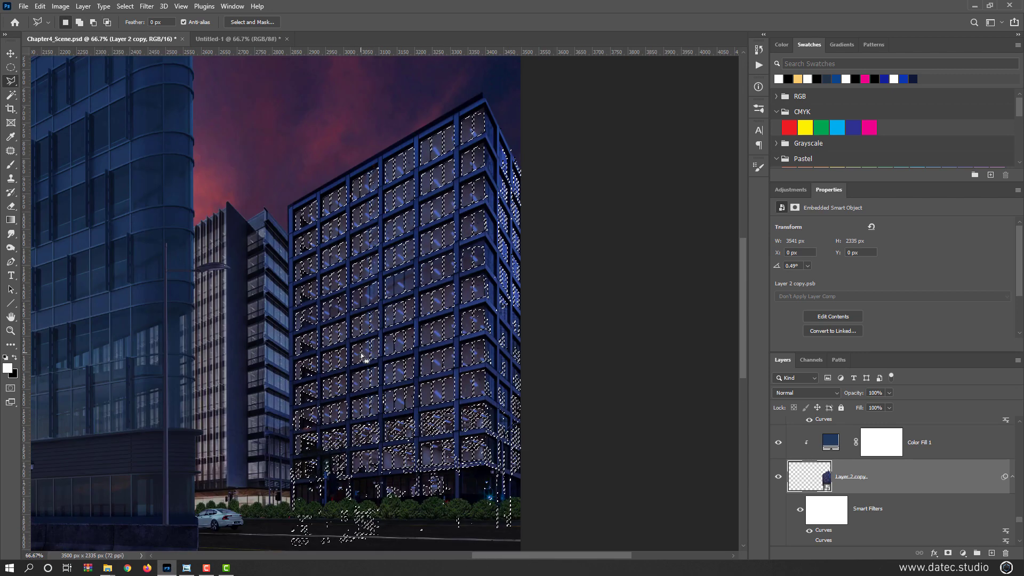
{"action": "left_click", "coordinate": [60, 6]}
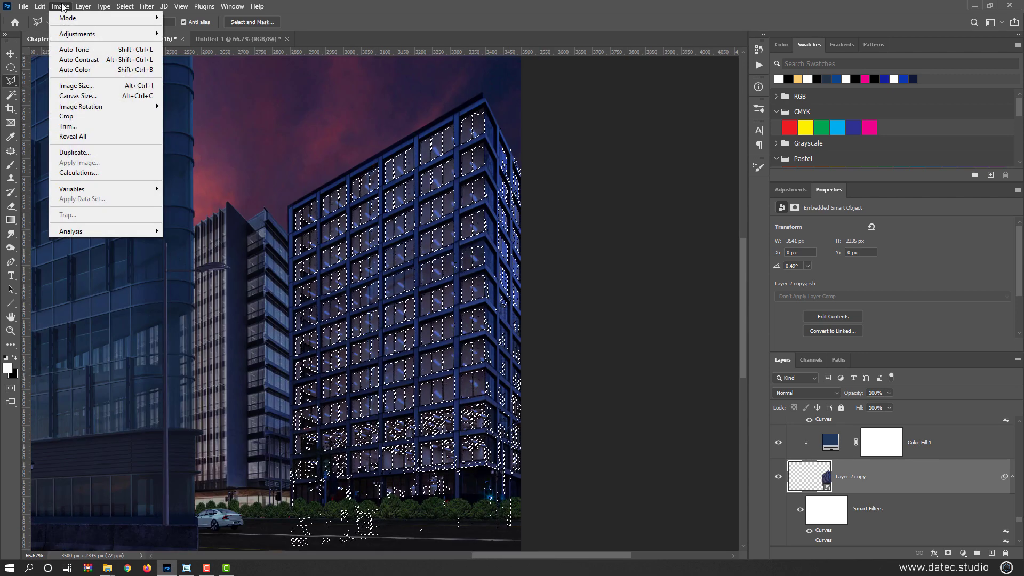
{"action": "left_click", "coordinate": [89, 50]}
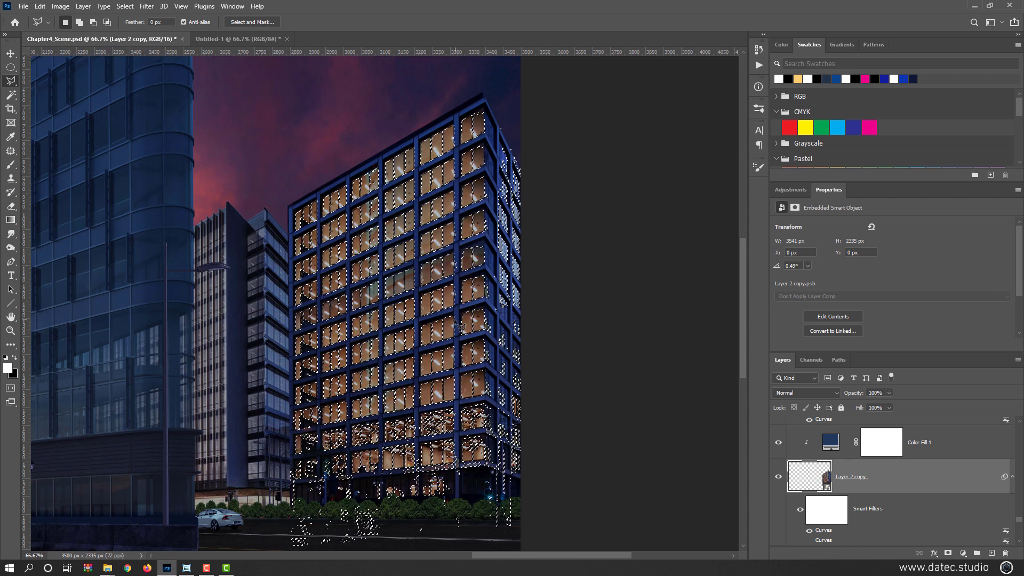
{"action": "key", "text": "ctrl+d"}
{"action": "left_click_drag", "start_coordinate": [389, 364], "coordinate": [482, 335]}
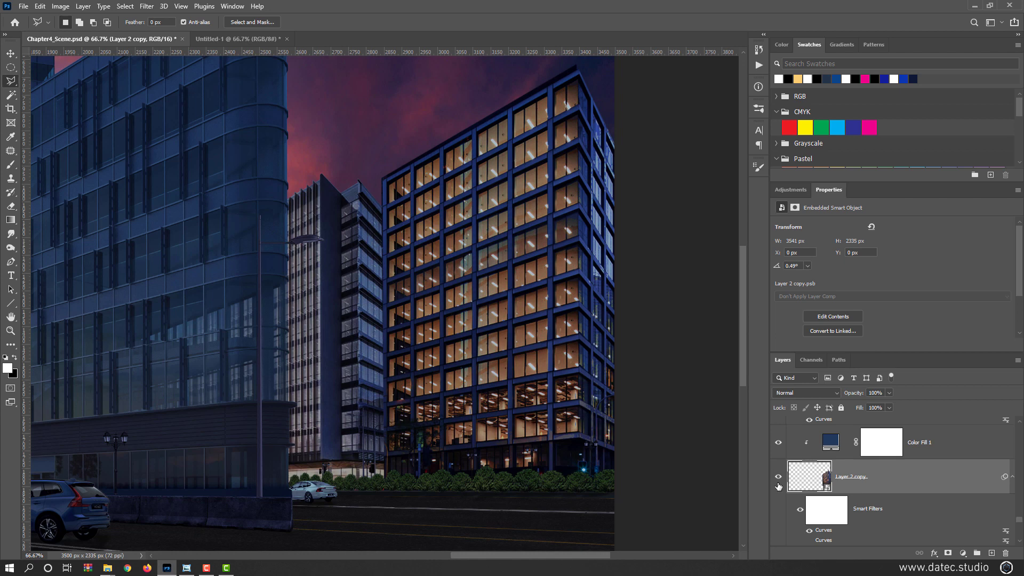
{"action": "scroll", "coordinate": [800, 494], "scroll_direction": "down", "scroll_amount": 2}
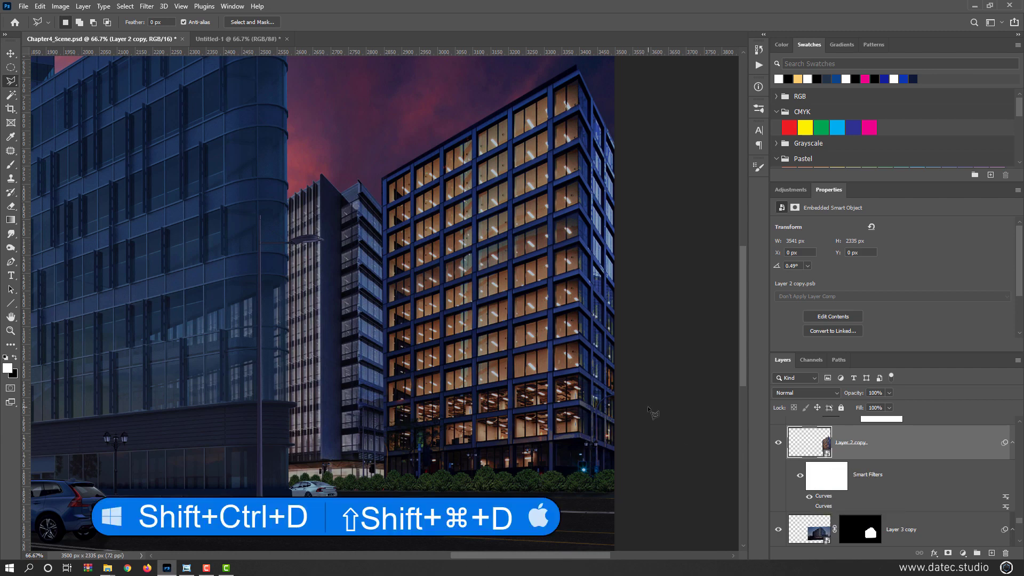
Reselect the window glass and save the selection as a new channel named Building_Left.
{"action": "key", "text": "ctrl+shift+d"}
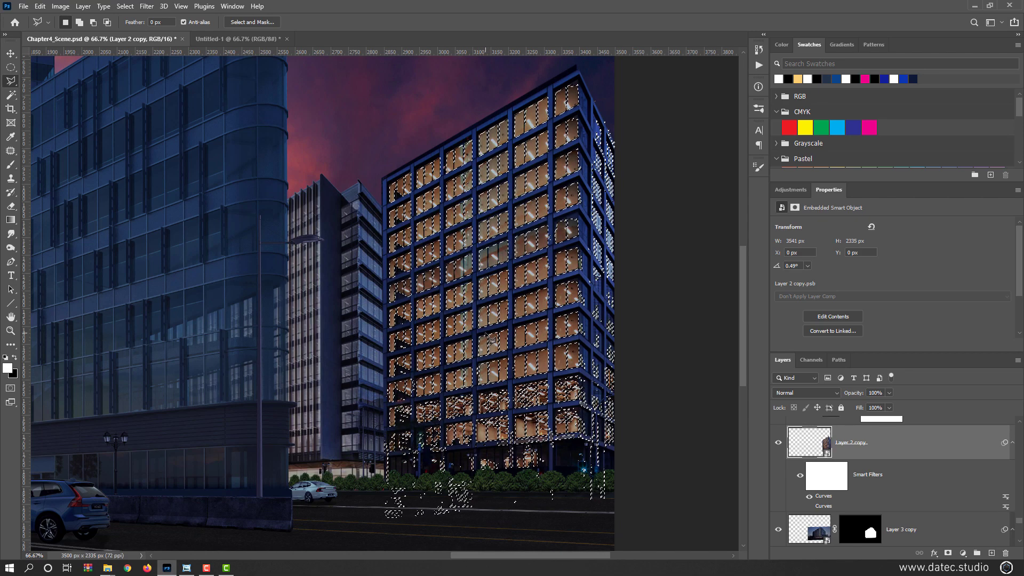
{"action": "left_click", "coordinate": [125, 6]}
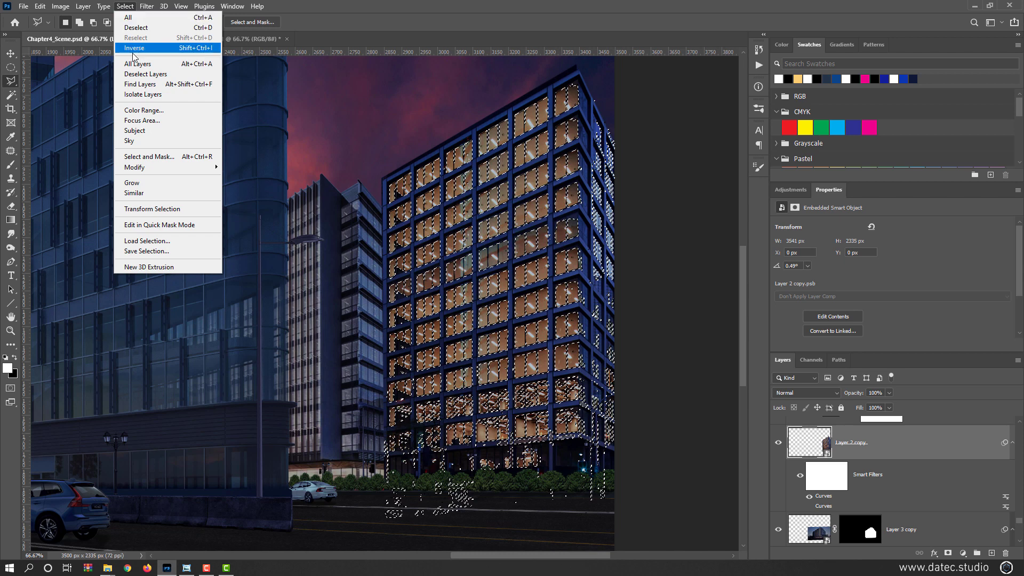
{"action": "left_click", "coordinate": [176, 252]}
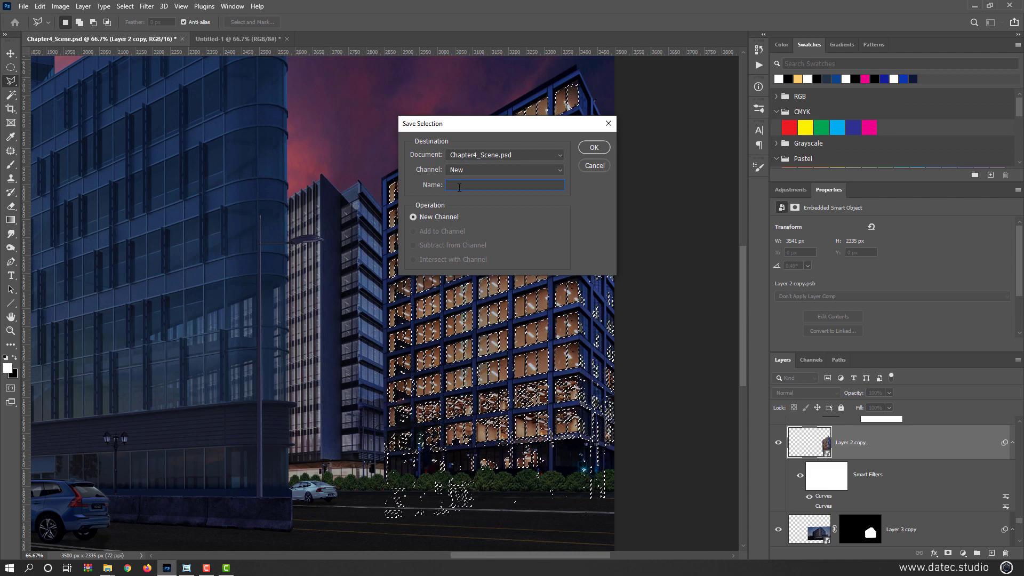
{"action": "type", "text": "Buil"}
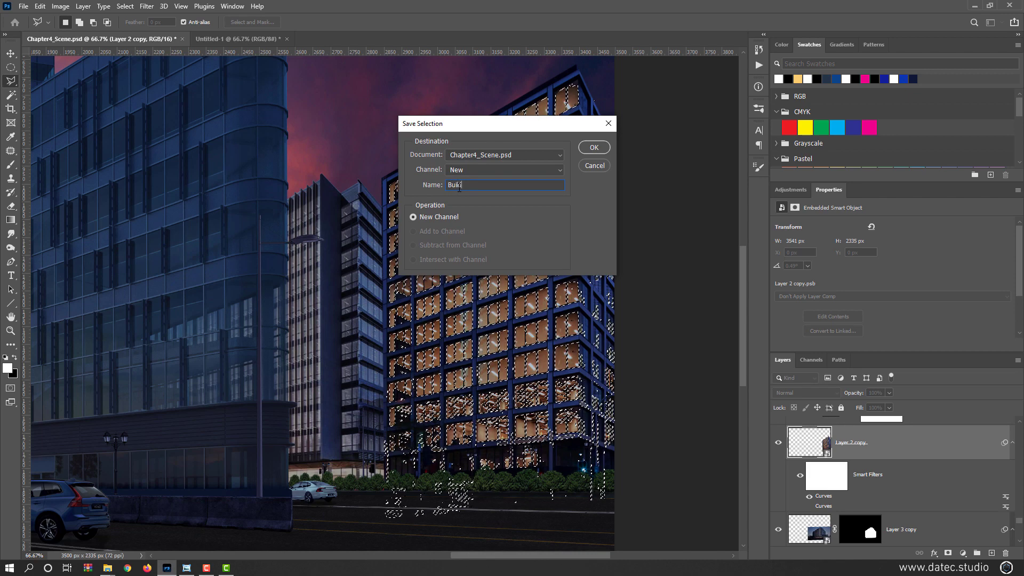
{"action": "type", "text": "ding_Left"}
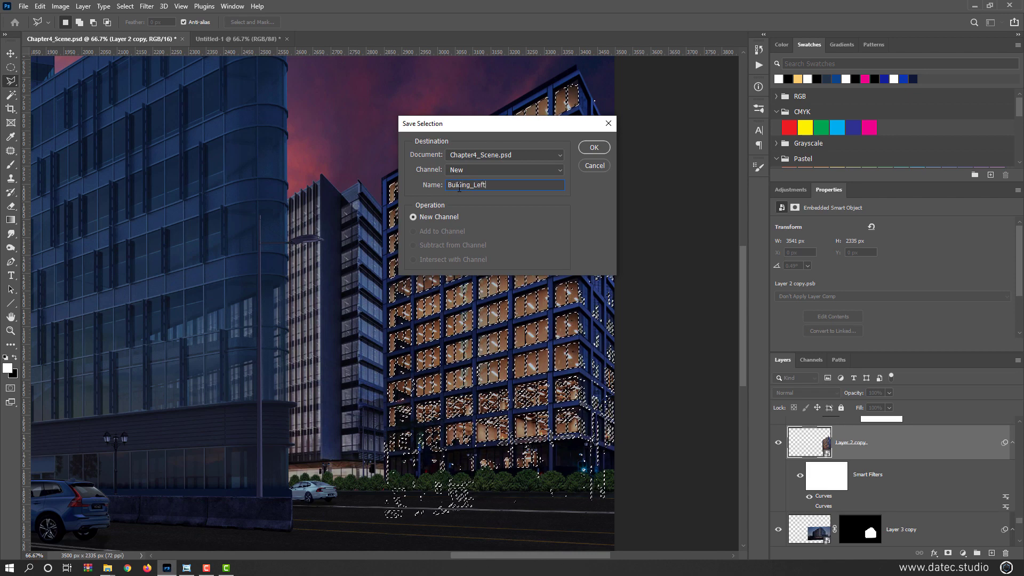
{"action": "key", "text": "Return"}
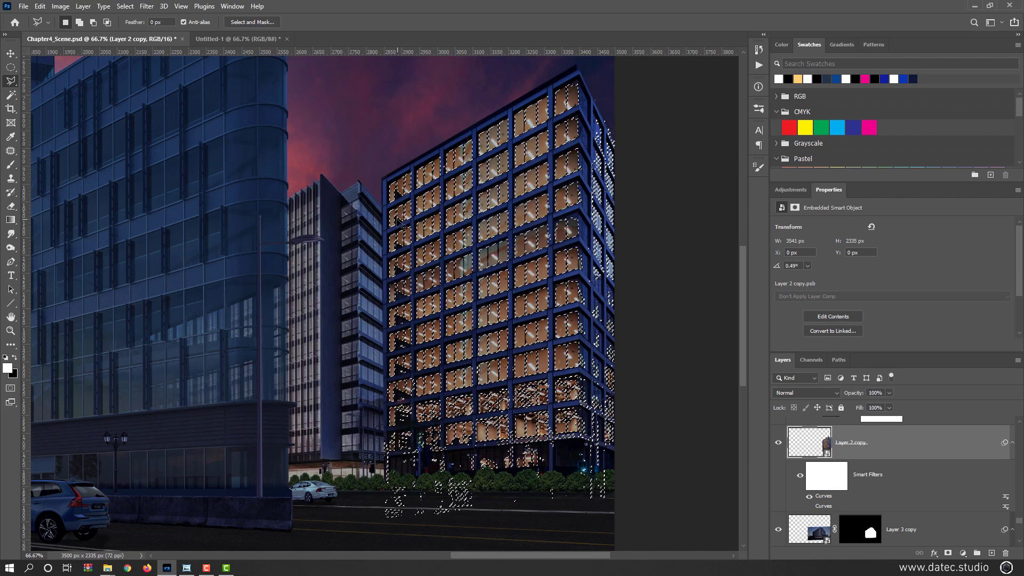
Clear the active selection and load the saved Building_Left channel as a new selection.
{"action": "key", "text": "ctrl+d"}
{"action": "key", "text": "ctrl+shift+d"}
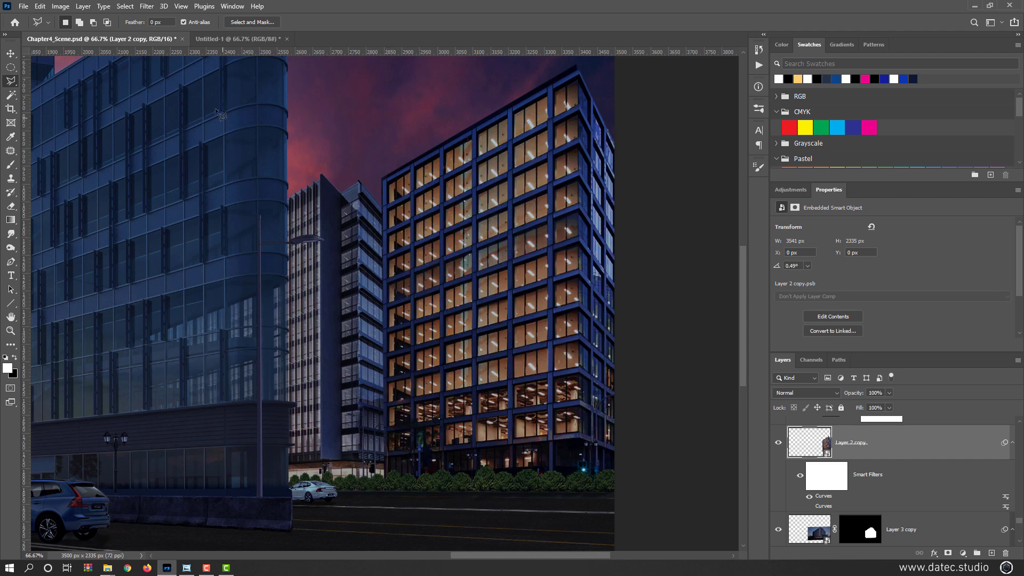
{"action": "left_click", "coordinate": [126, 7]}
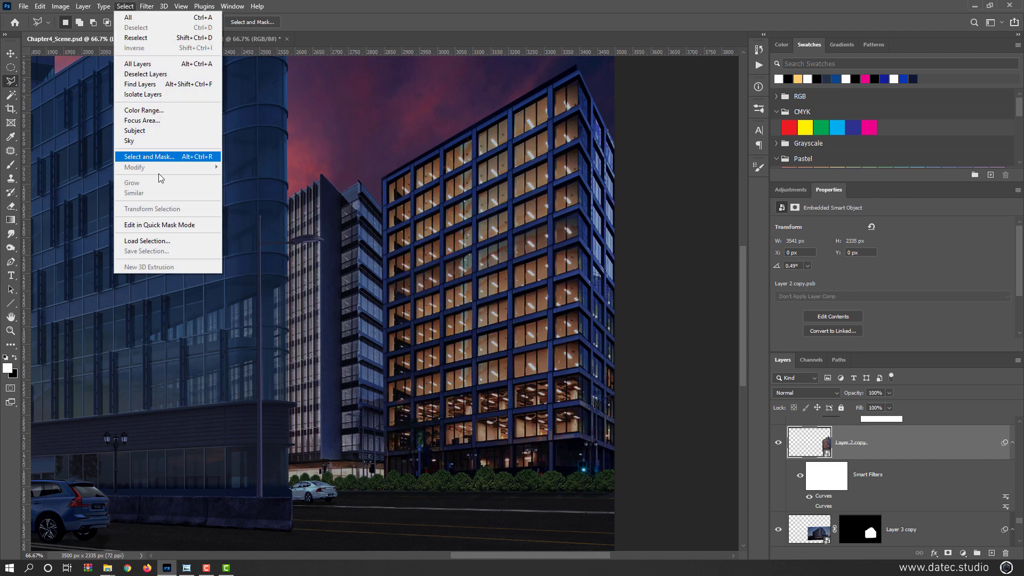
{"action": "left_click", "coordinate": [147, 241]}
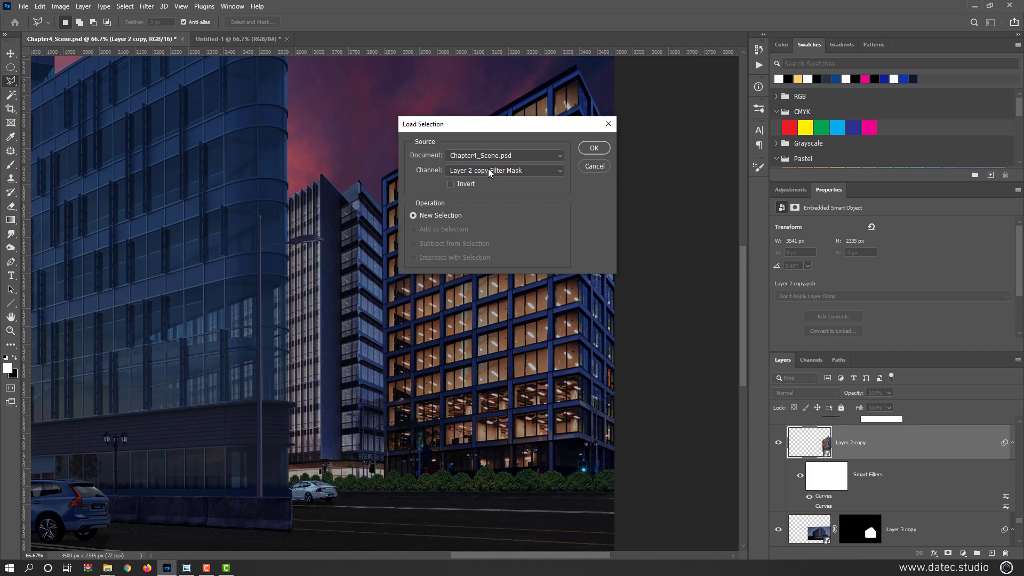
{"action": "left_click", "coordinate": [512, 154]}
{"action": "left_click", "coordinate": [504, 165]}
{"action": "left_click", "coordinate": [505, 169]}
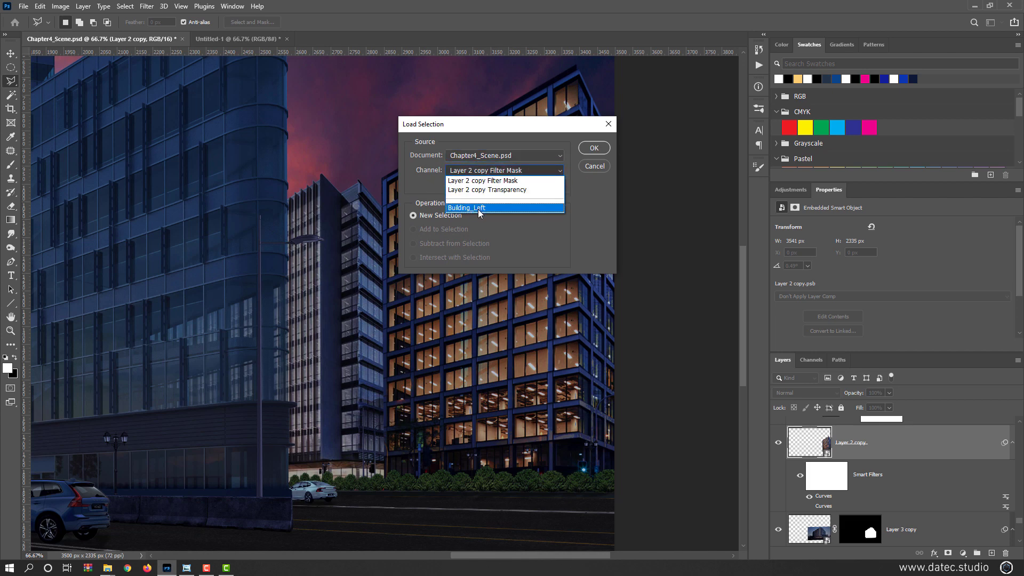
{"action": "left_click", "coordinate": [480, 208]}
{"action": "left_click", "coordinate": [594, 148]}
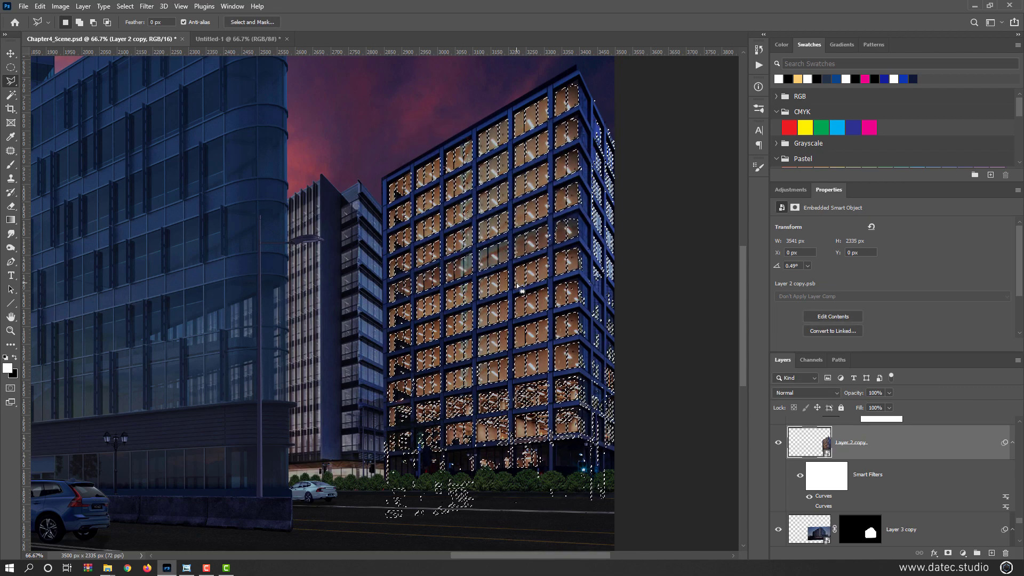
Try Auto Contrast and Auto Color on the selected window glass of Layer 2 copy.
{"action": "scroll", "coordinate": [591, 317], "scroll_direction": "up", "scroll_amount": 1}
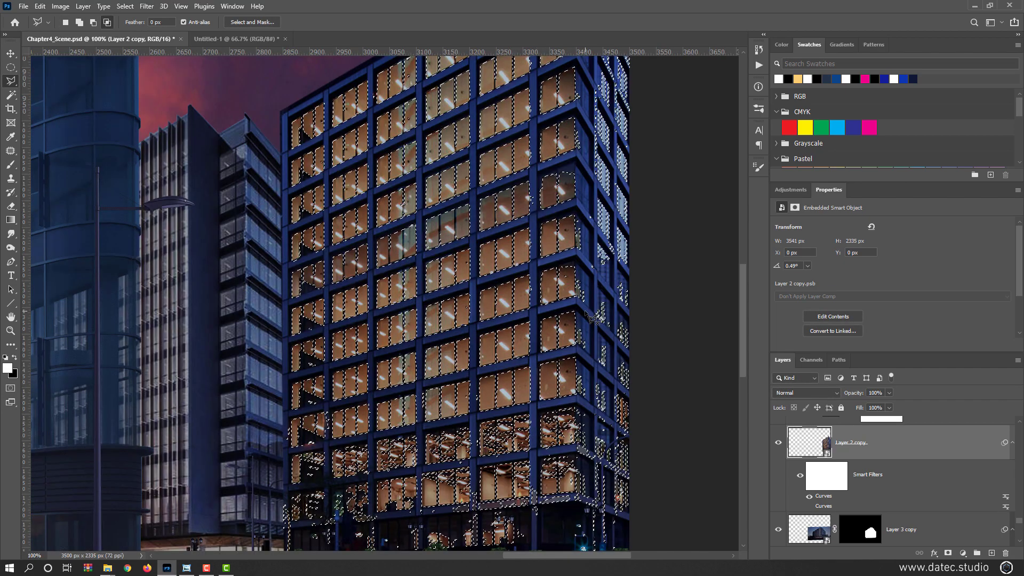
{"action": "scroll", "coordinate": [585, 312], "scroll_direction": "up", "scroll_amount": 1}
{"action": "scroll", "coordinate": [507, 320], "scroll_direction": "down", "scroll_amount": 1}
{"action": "left_click_drag", "start_coordinate": [361, 305], "coordinate": [465, 336]}
{"action": "left_click", "coordinate": [60, 6]}
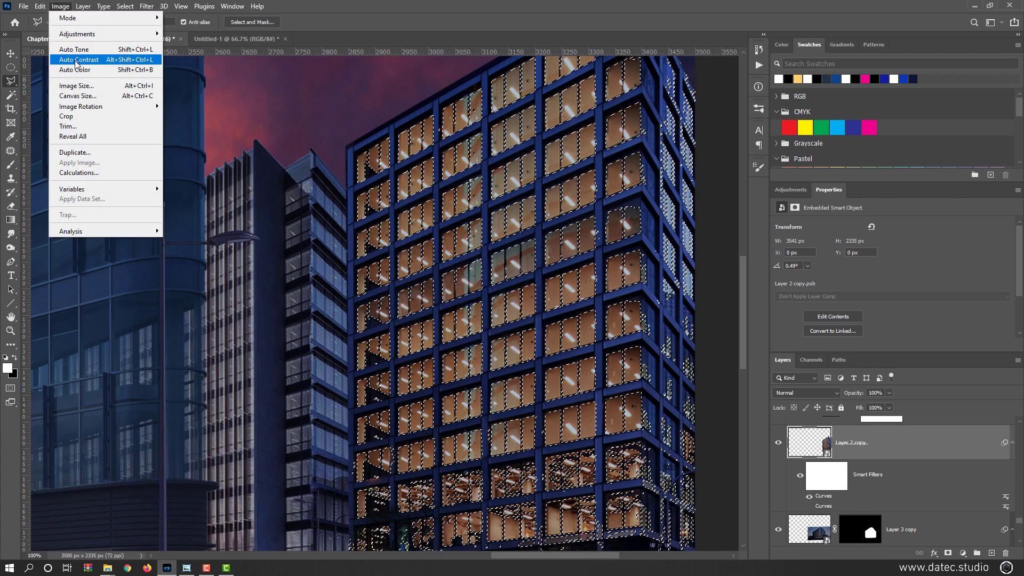
{"action": "left_click", "coordinate": [76, 61]}
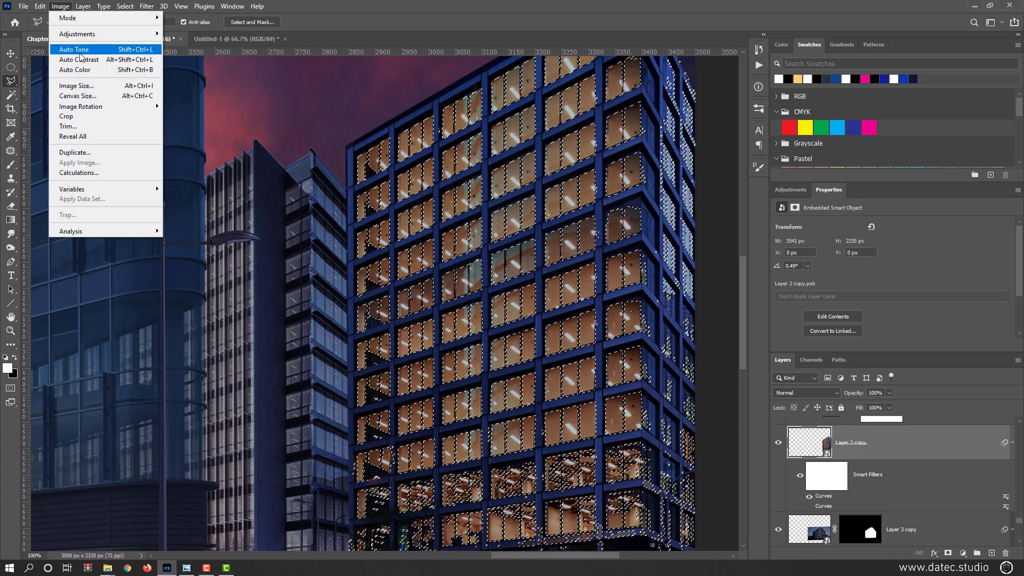
{"action": "left_click", "coordinate": [74, 69]}
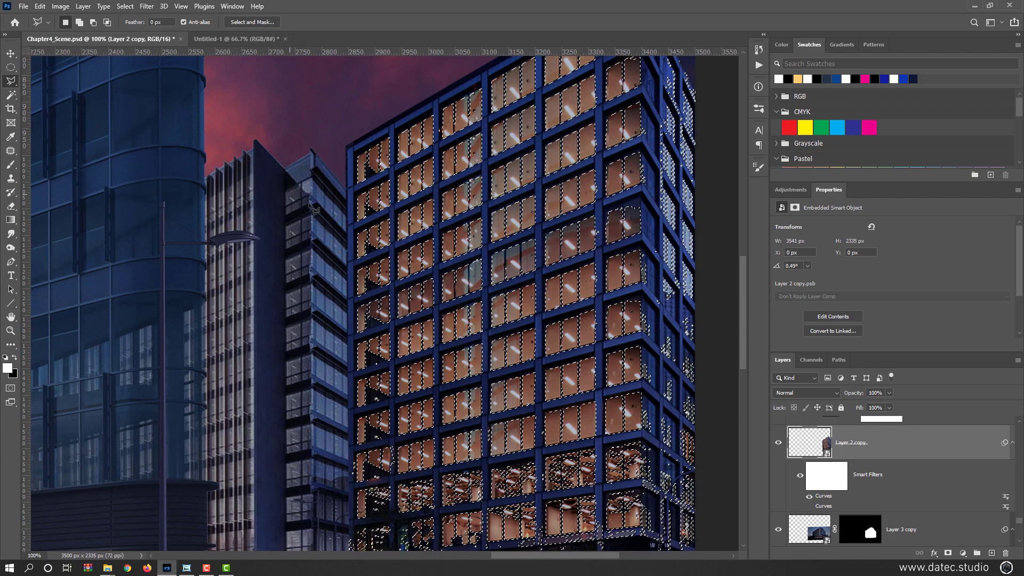
{"action": "scroll", "coordinate": [535, 308], "scroll_direction": "down", "scroll_amount": 1}
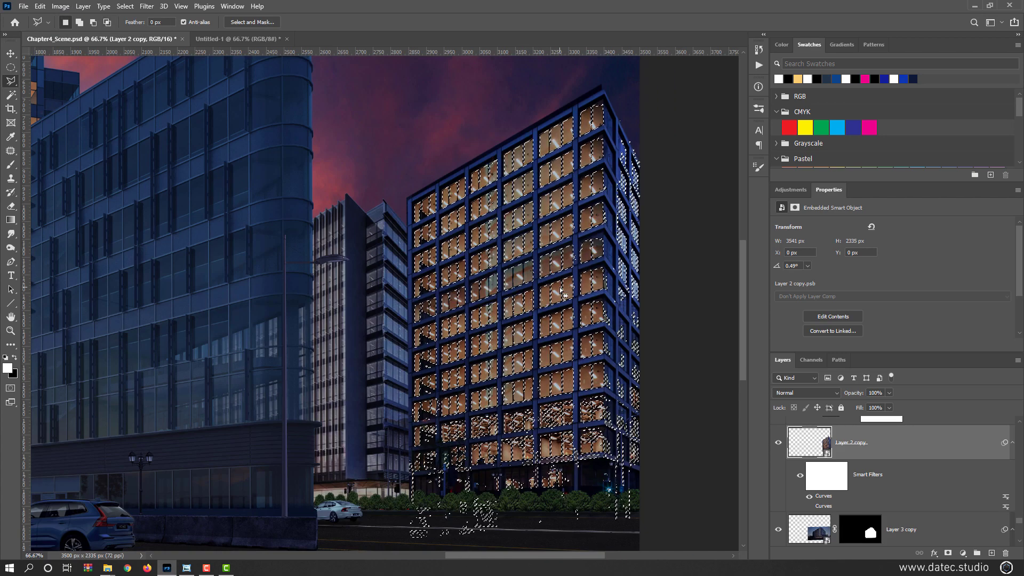
{"action": "scroll", "coordinate": [533, 307], "scroll_direction": "up", "scroll_amount": 1}
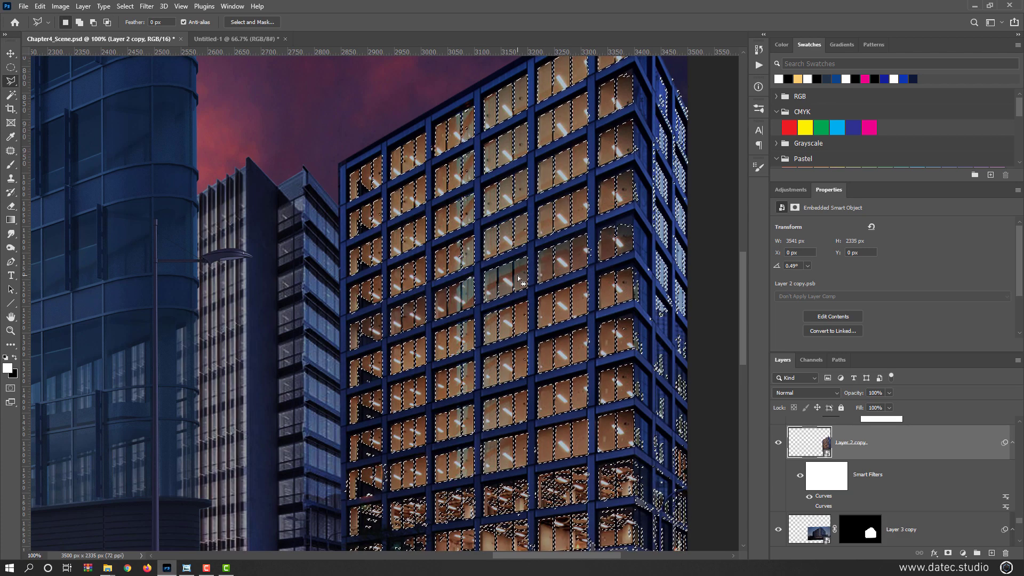
Open a Curves adjustment on Layer 2 copy and raise the RGB curve's midpoint to input 108, output 125.
{"action": "left_click", "coordinate": [63, 8]}
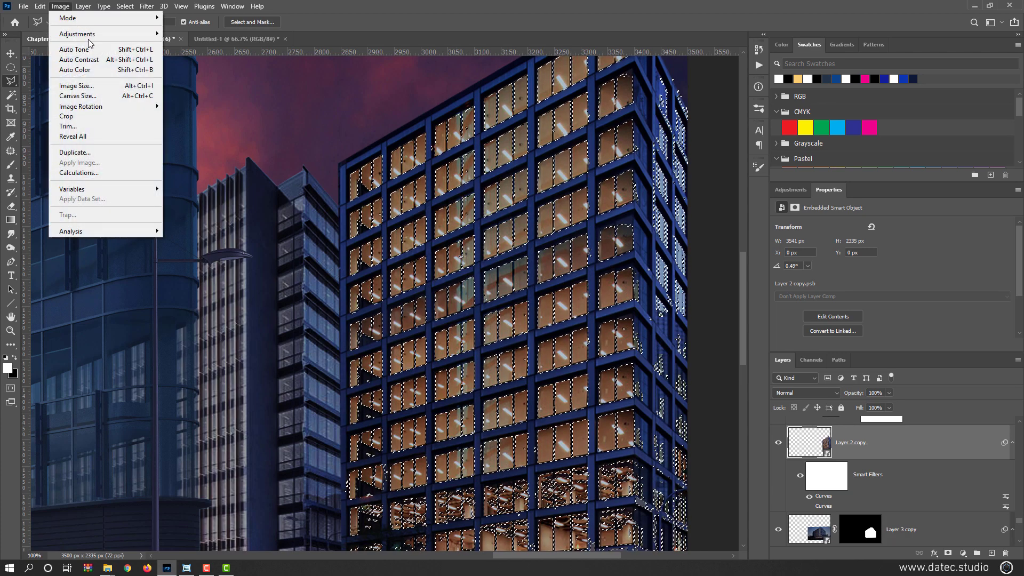
{"action": "mouse_move", "coordinate": [92, 40]}
{"action": "left_click", "coordinate": [221, 53]}
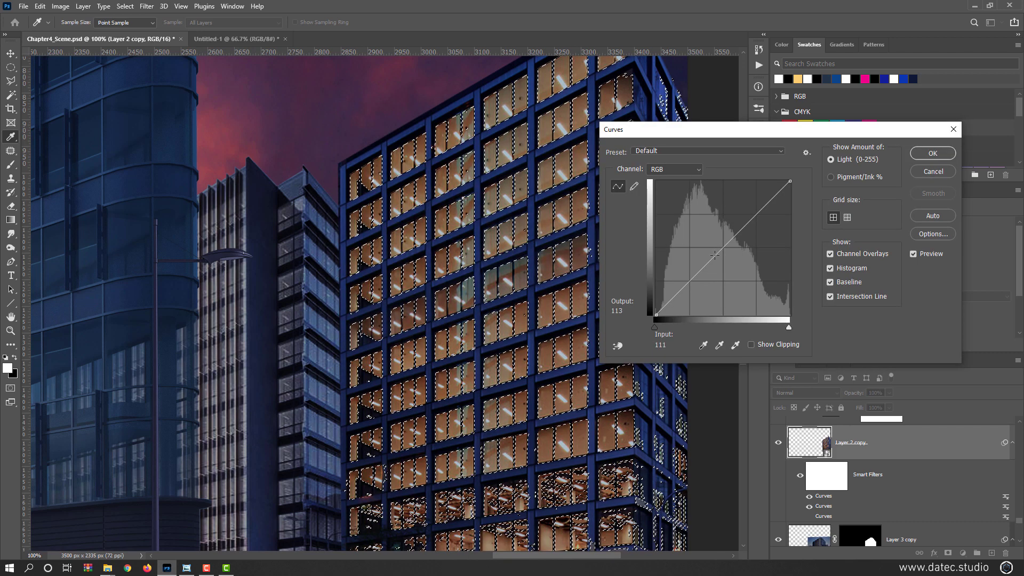
{"action": "left_click_drag", "start_coordinate": [710, 260], "coordinate": [709, 243]}
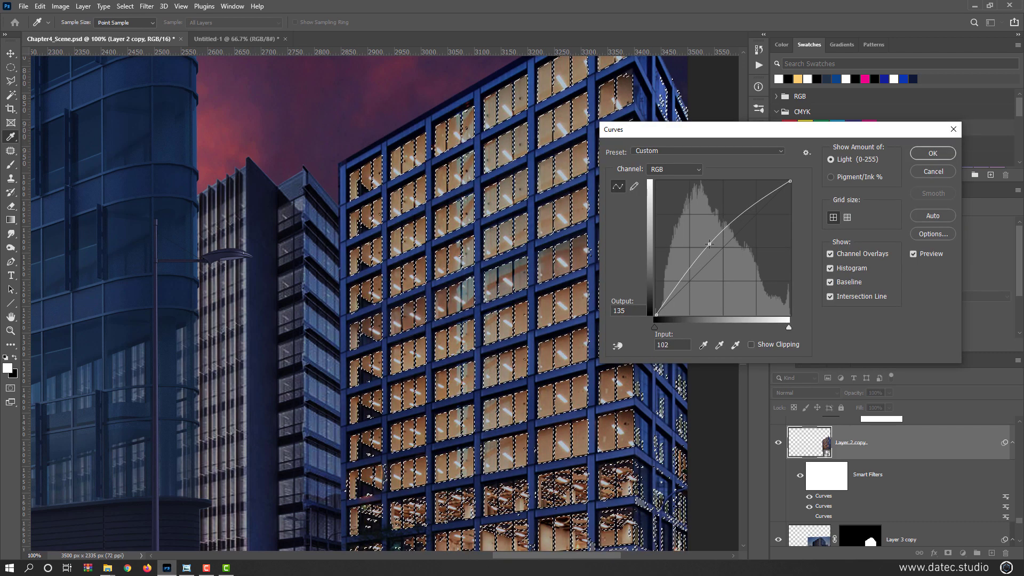
{"action": "left_click", "coordinate": [713, 249]}
Raise the Red channel's curve slightly, to input 119, output 137.
{"action": "left_click", "coordinate": [673, 170]}
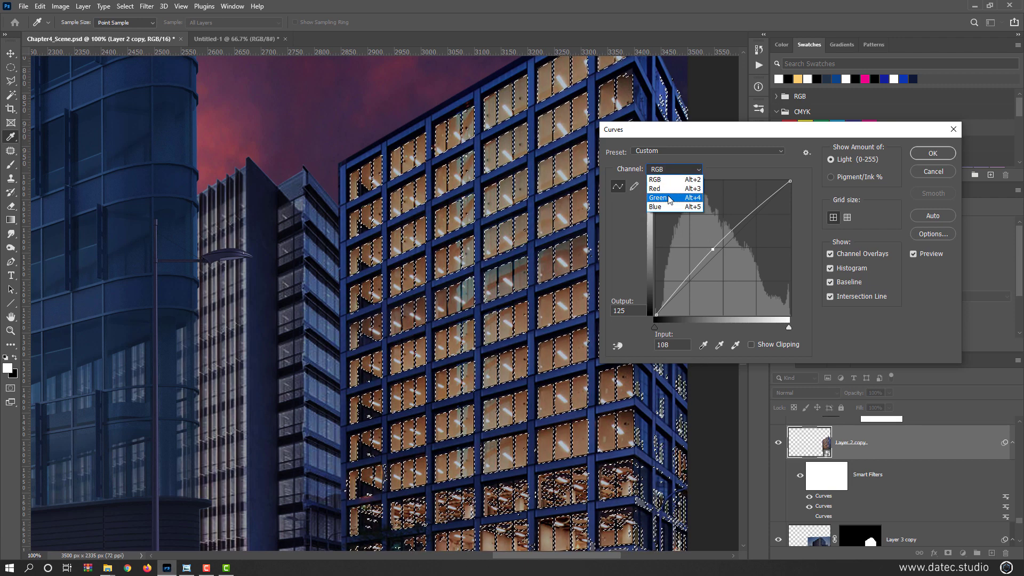
{"action": "left_click", "coordinate": [661, 189]}
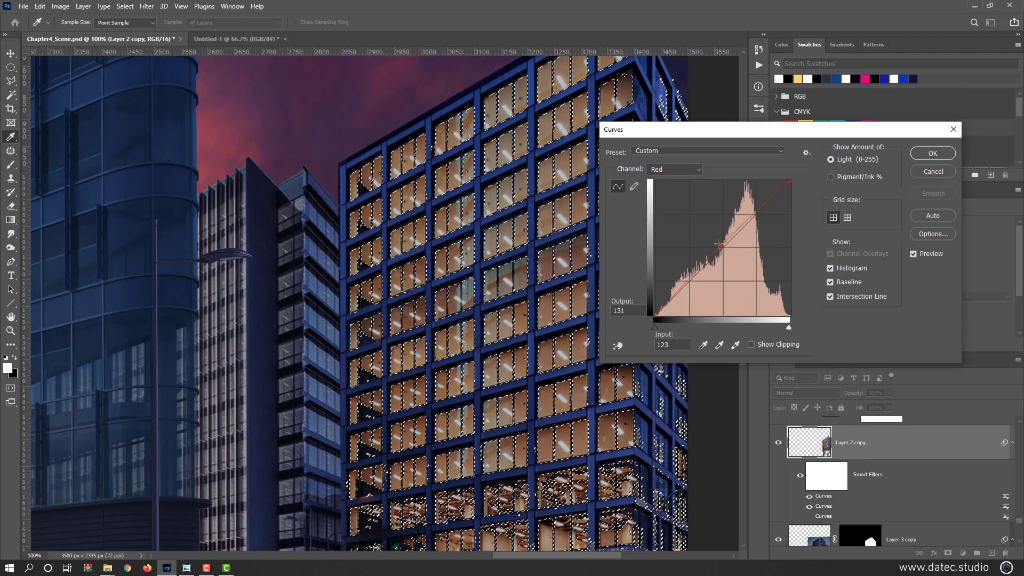
{"action": "left_click_drag", "start_coordinate": [720, 245], "coordinate": [718, 242]}
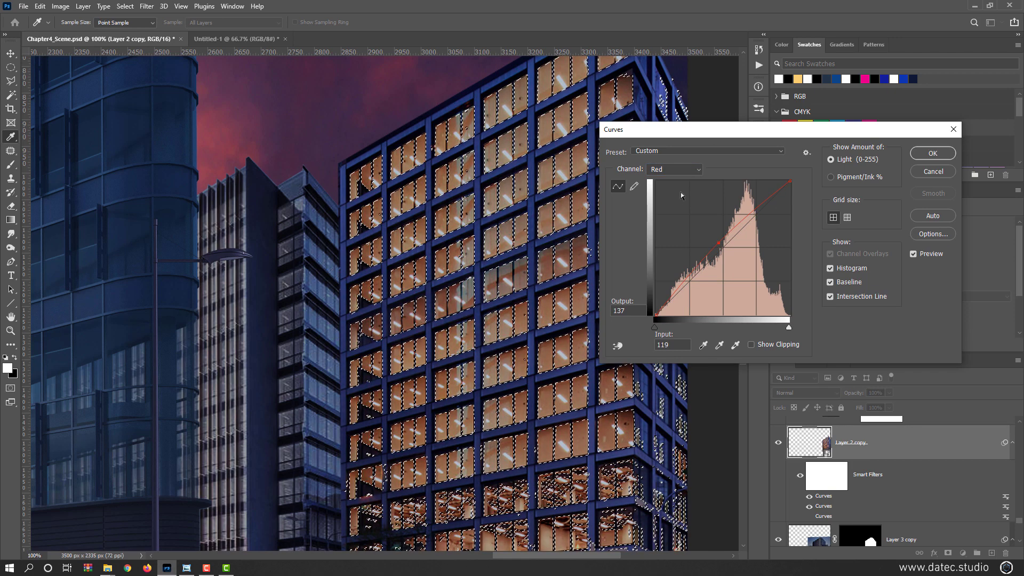
Raise the Green channel's curve to input 119, output 142, and compare the building with the preview off and on.
{"action": "left_click", "coordinate": [673, 170]}
{"action": "left_click", "coordinate": [659, 197]}
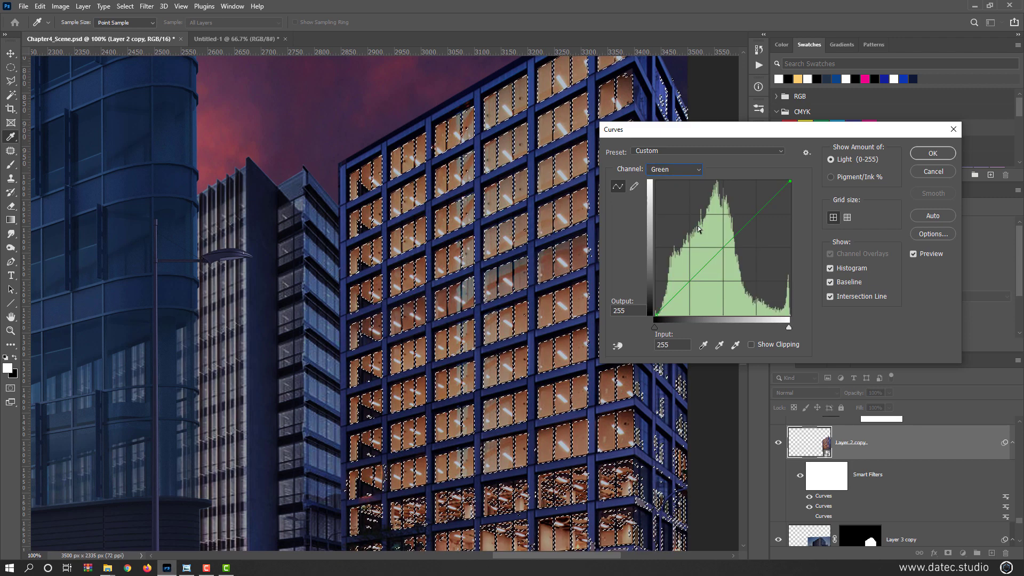
{"action": "left_click_drag", "start_coordinate": [722, 249], "coordinate": [718, 239]}
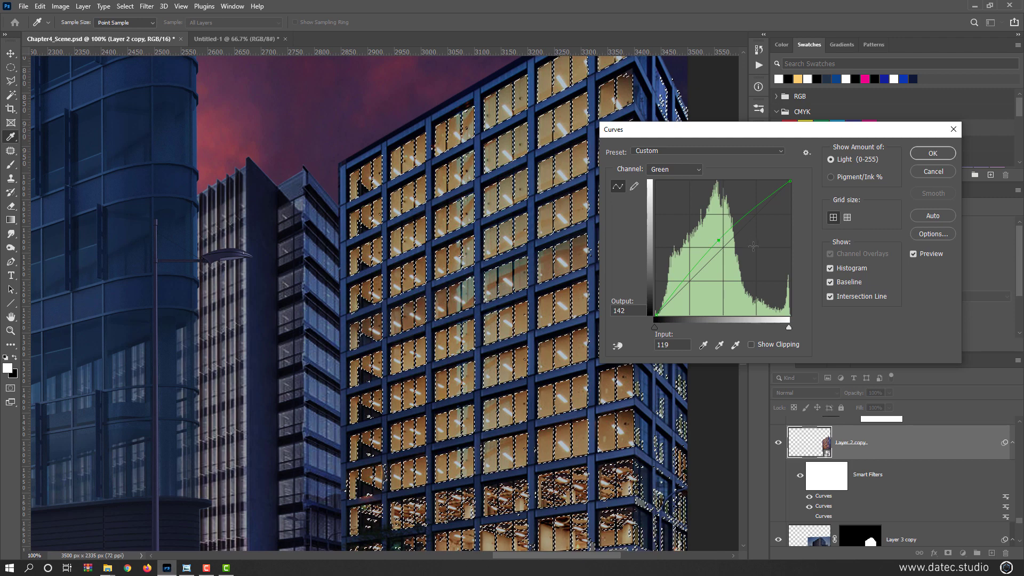
{"action": "left_click", "coordinate": [914, 254]}
{"action": "left_click", "coordinate": [913, 254]}
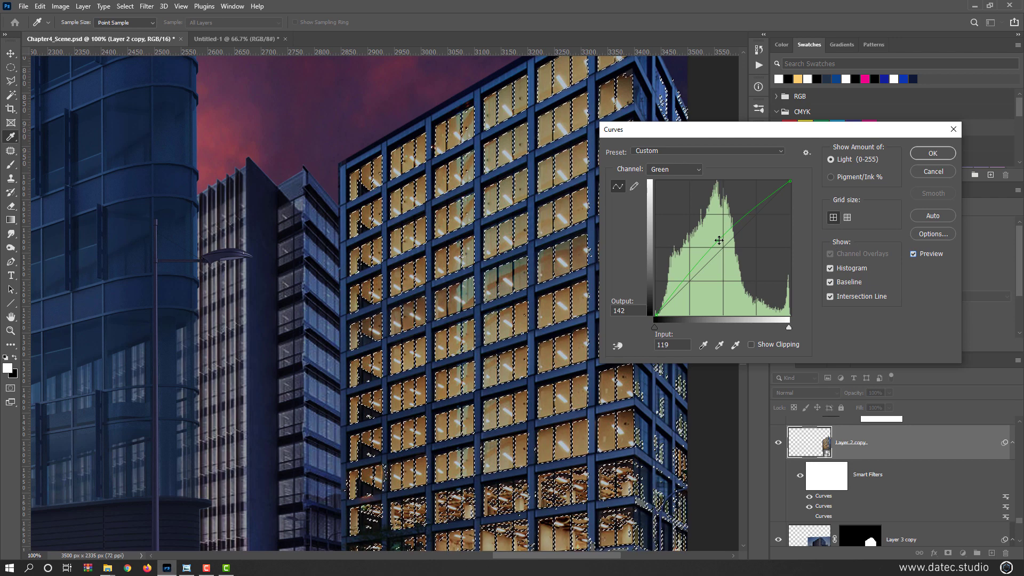
{"action": "left_click_drag", "start_coordinate": [688, 208], "coordinate": [715, 231]}
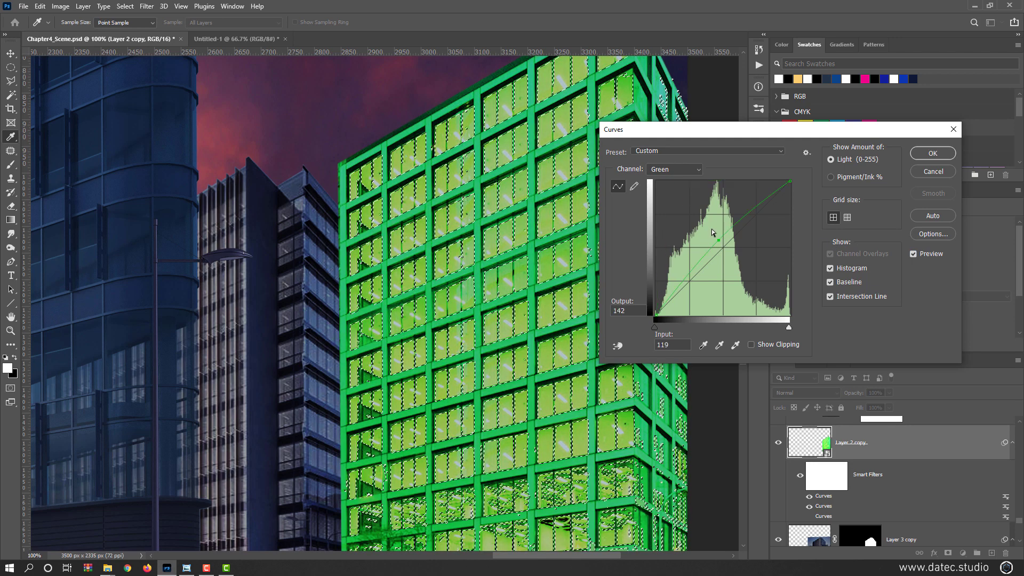
Raise the Red channel's curve point to input 120, output 148, and apply the Curves adjustment.
{"action": "left_click", "coordinate": [676, 171]}
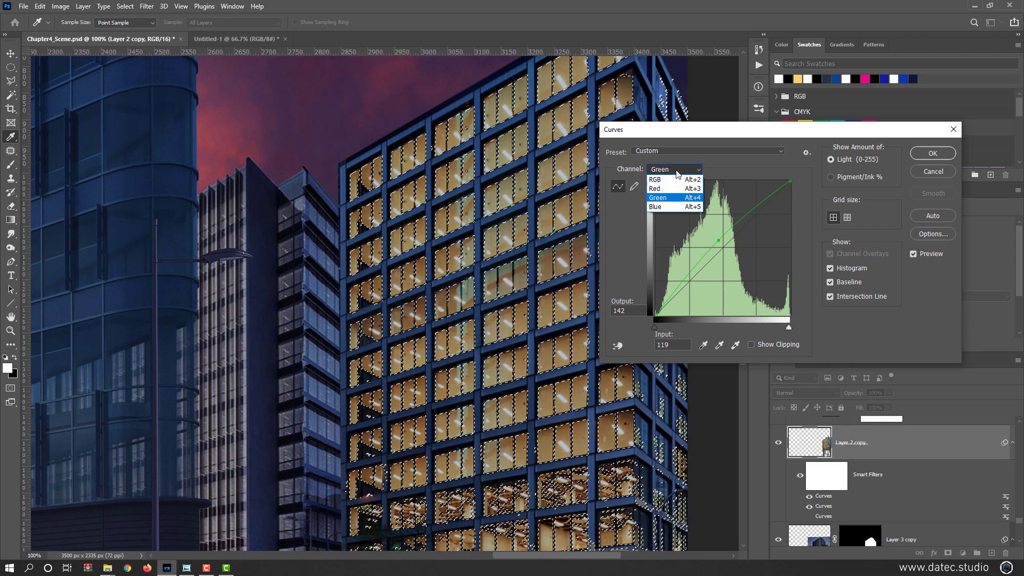
{"action": "left_click", "coordinate": [655, 189]}
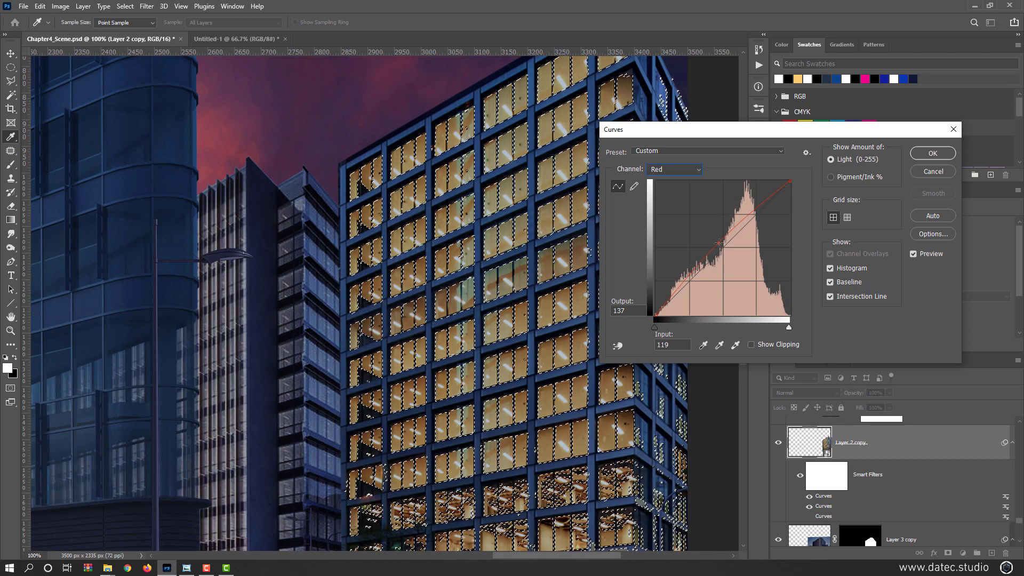
{"action": "left_click_drag", "start_coordinate": [718, 241], "coordinate": [717, 239]}
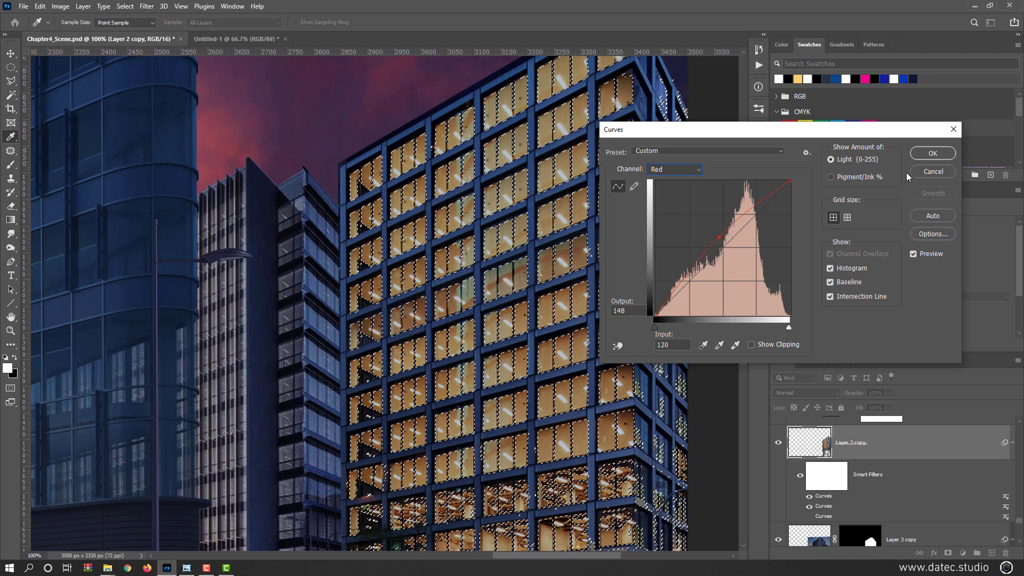
{"action": "left_click", "coordinate": [924, 153]}
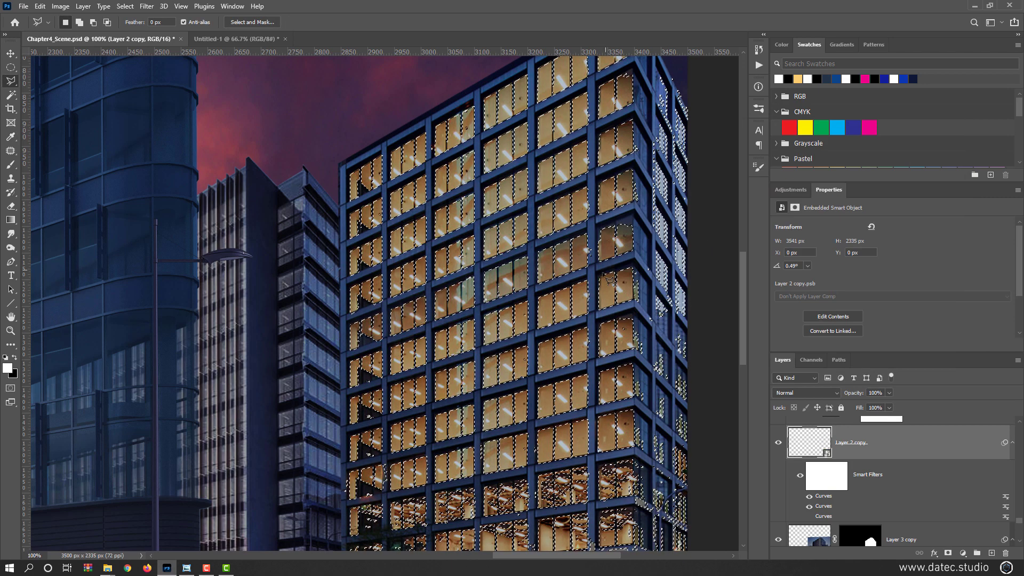
Copy the selected window glass of Layer 2 copy to a new layer and view that layer in isolation to check it.
{"action": "key", "text": "ctrl+minus"}
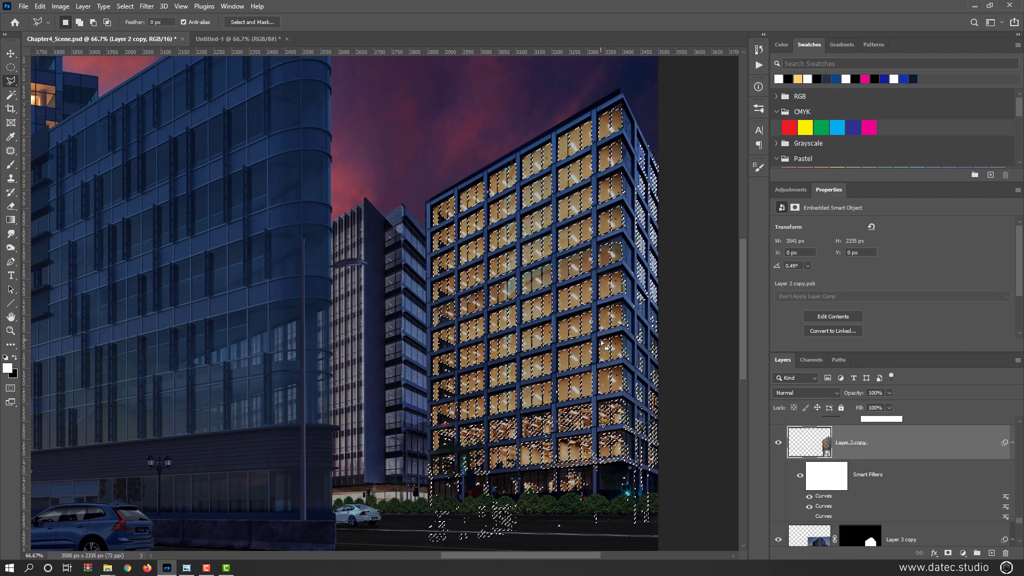
{"action": "key", "text": "ctrl+j"}
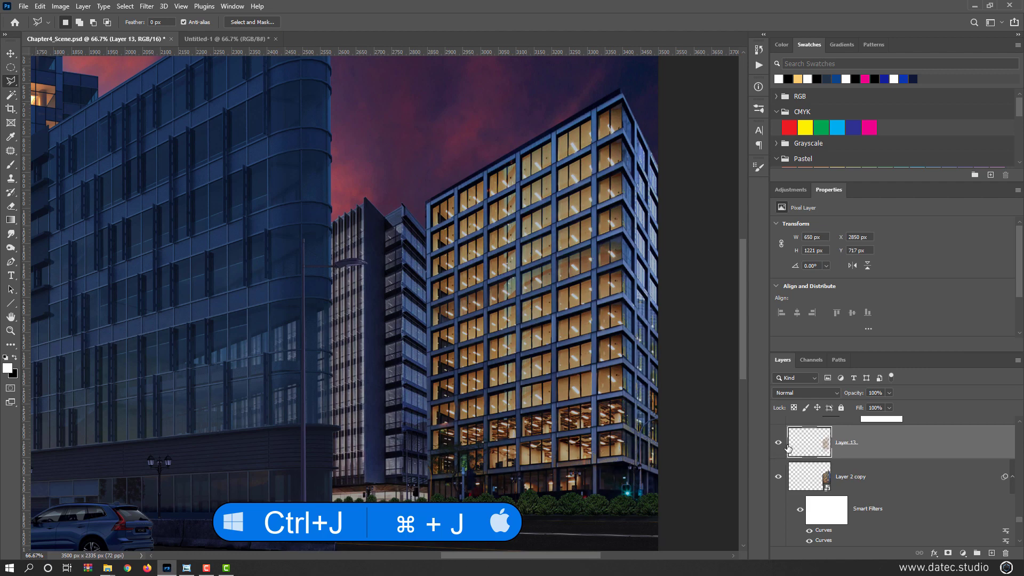
{"action": "left_click", "coordinate": [778, 442], "text": "alt"}
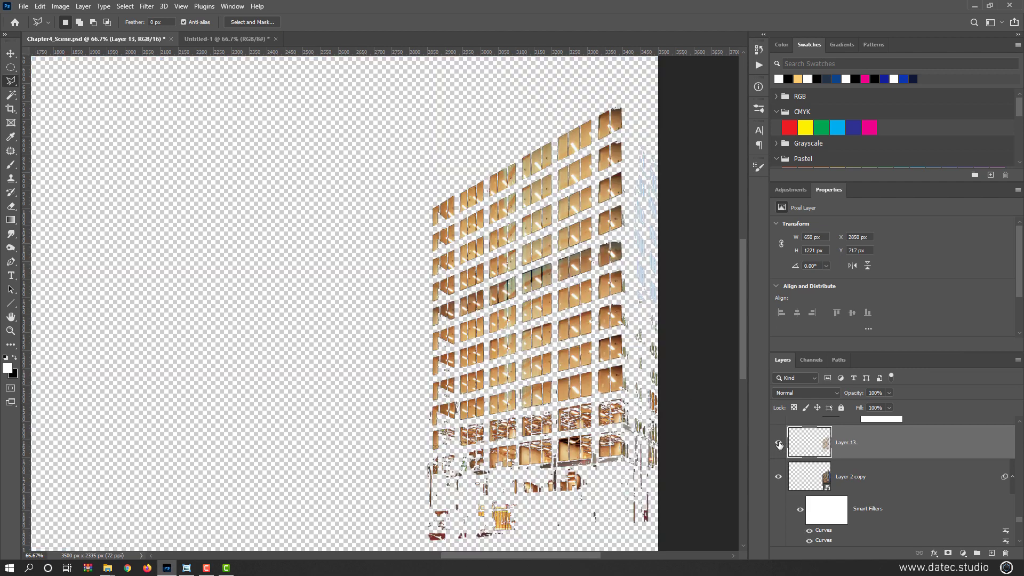
{"action": "left_click", "coordinate": [778, 442], "text": "alt"}
Brighten the window glass on Layer 13 with Curves, raising the RGB curve to input 107, output 196.
{"action": "key", "text": "v"}
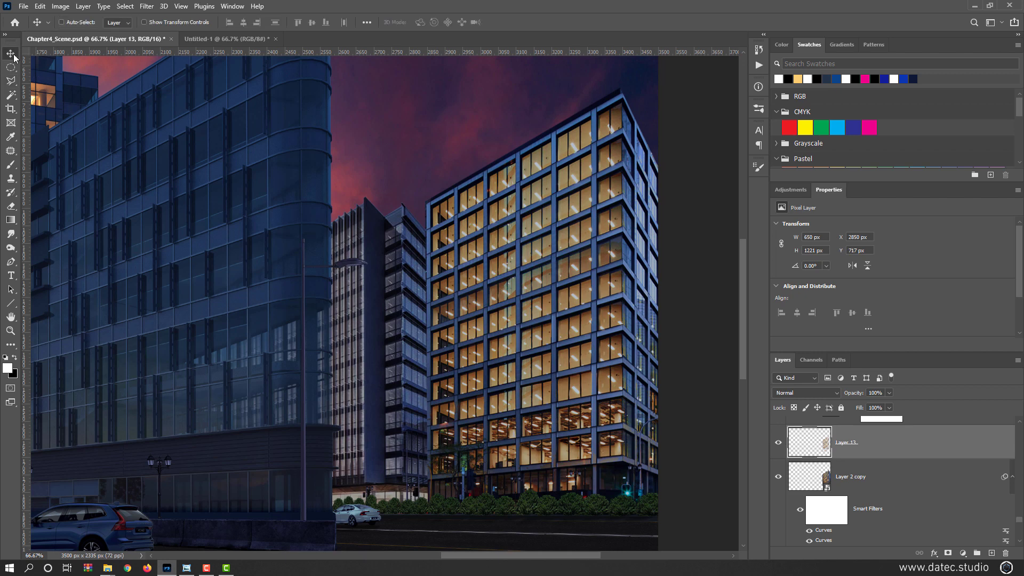
{"action": "key", "text": "ctrl+m"}
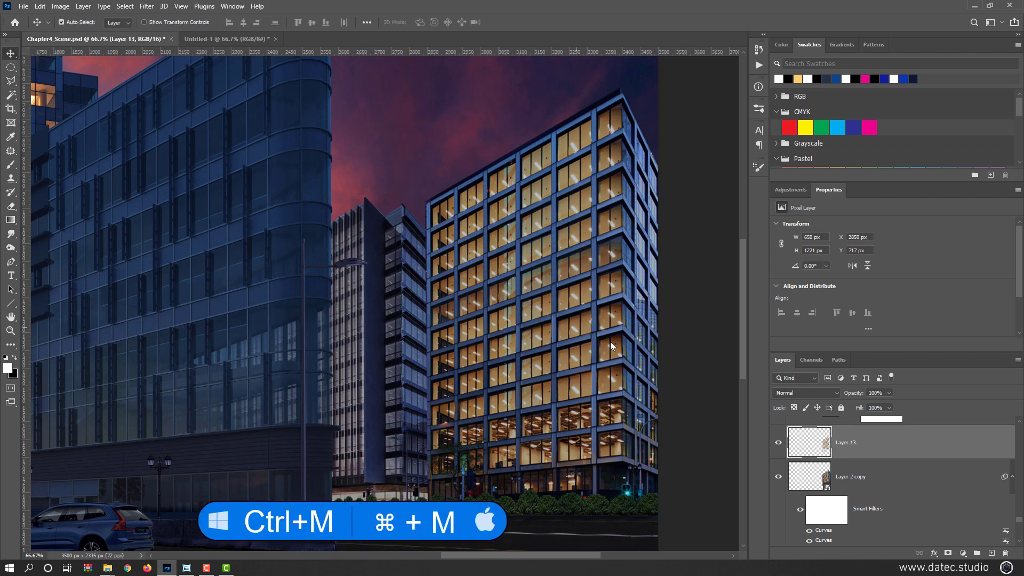
{"action": "left_click_drag", "start_coordinate": [773, 248], "coordinate": [764, 209]}
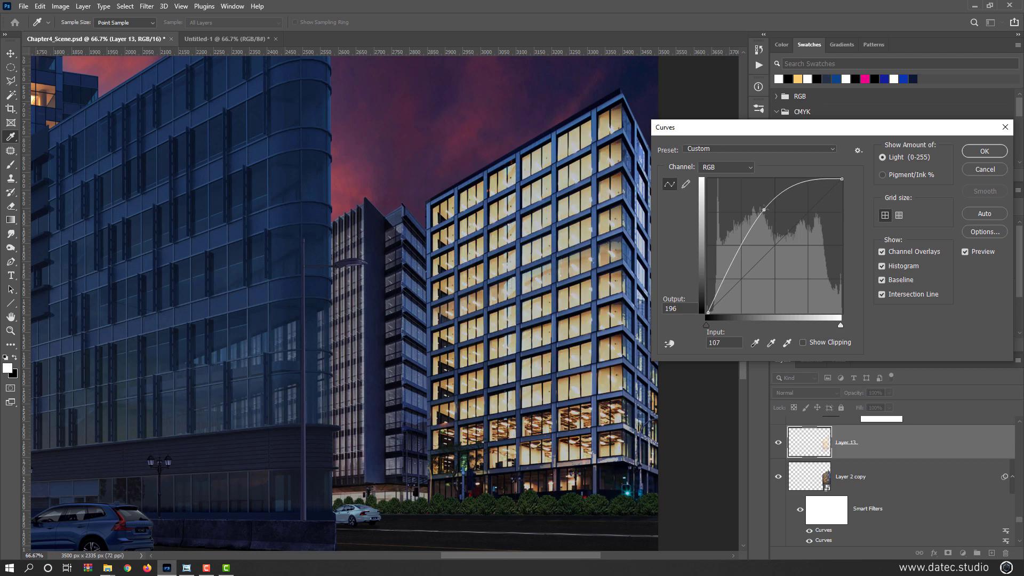
{"action": "key", "text": "Return"}
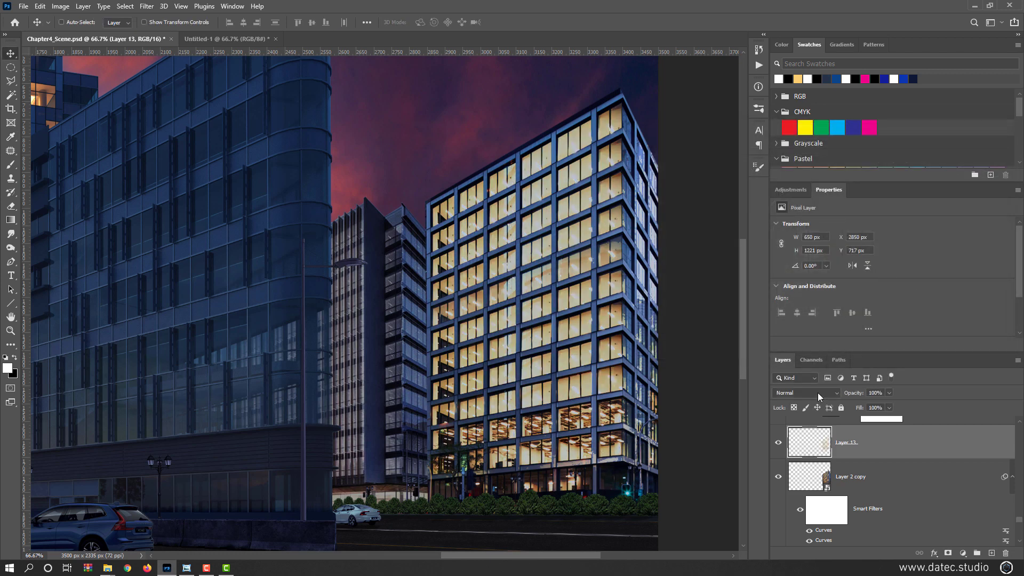
Try the Linear Dodge (Add) blend mode on Layer 13 with varied opacity, and return the layer to Normal.
{"action": "left_click", "coordinate": [818, 392]}
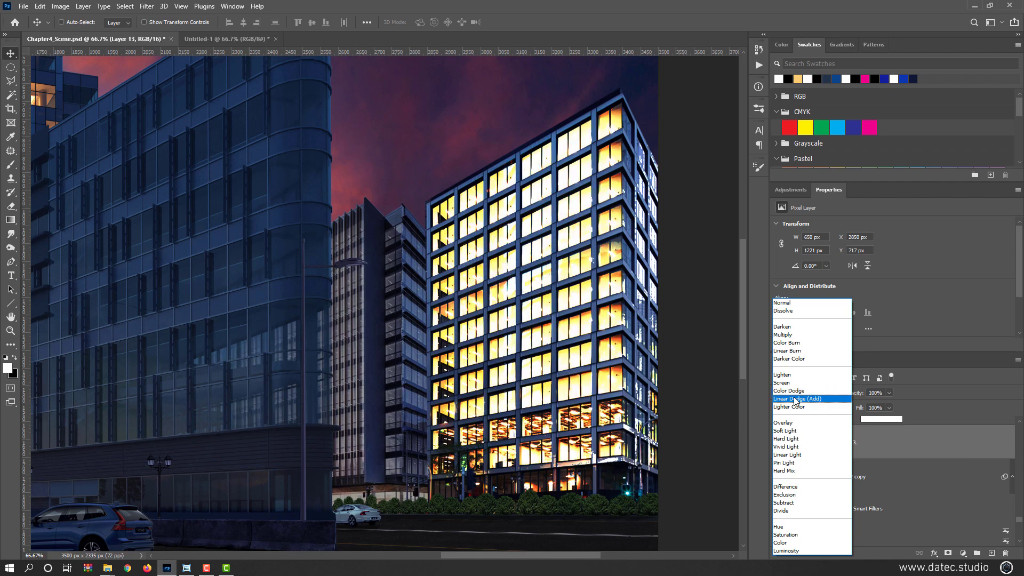
{"action": "left_click", "coordinate": [795, 402]}
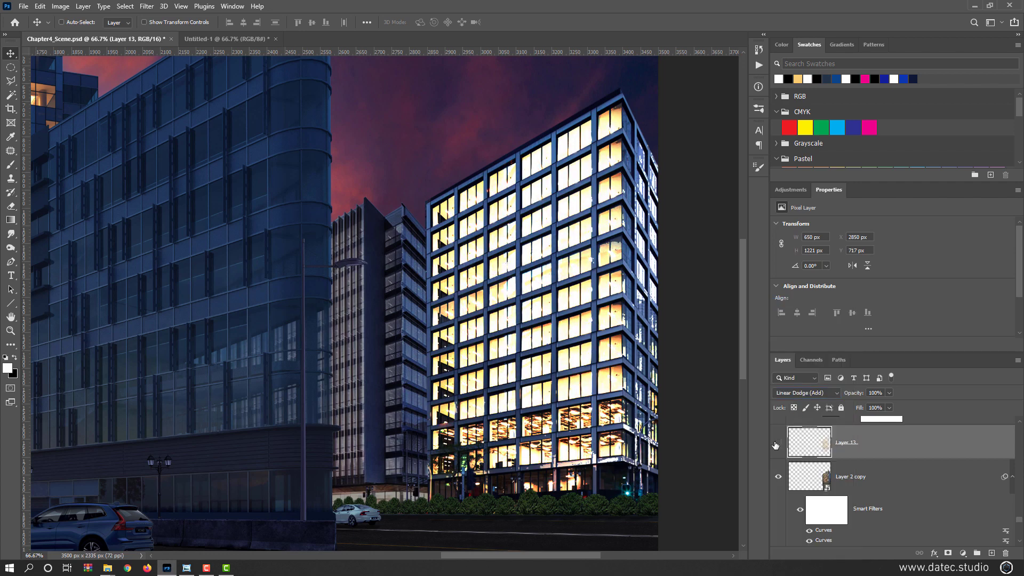
{"action": "left_click", "coordinate": [777, 443]}
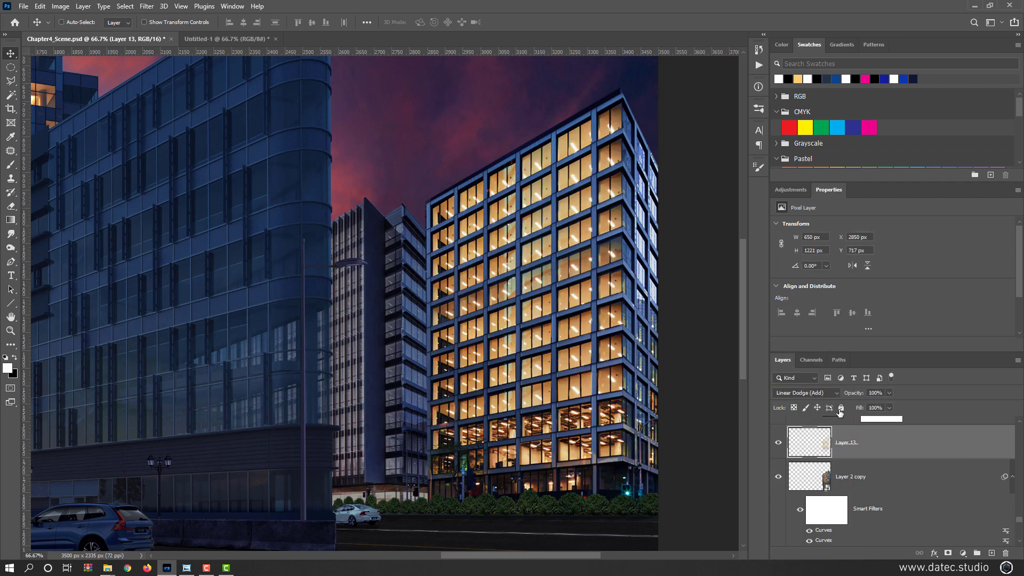
{"action": "left_click_drag", "start_coordinate": [853, 397], "coordinate": [896, 395]}
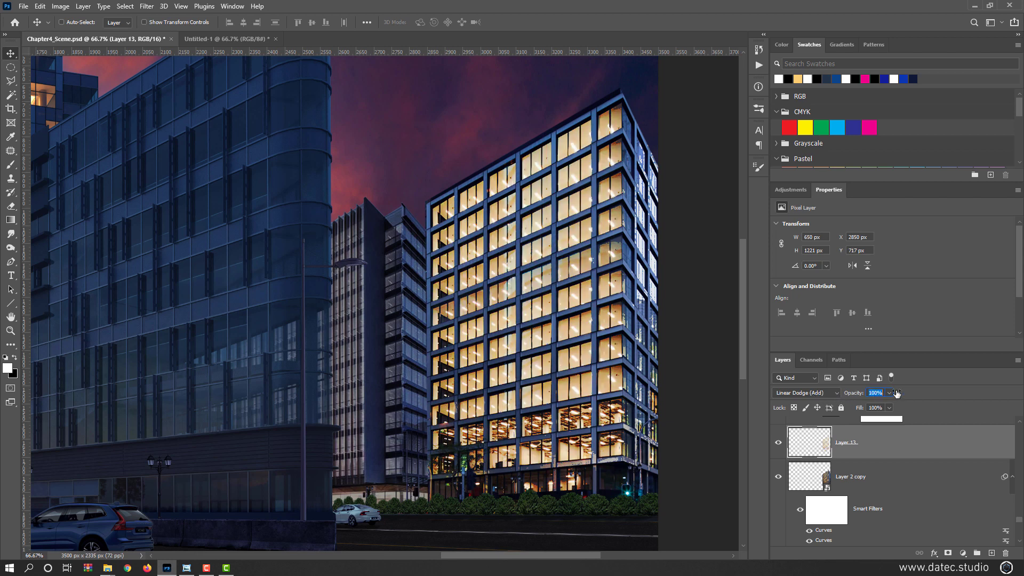
{"action": "left_click", "coordinate": [820, 394]}
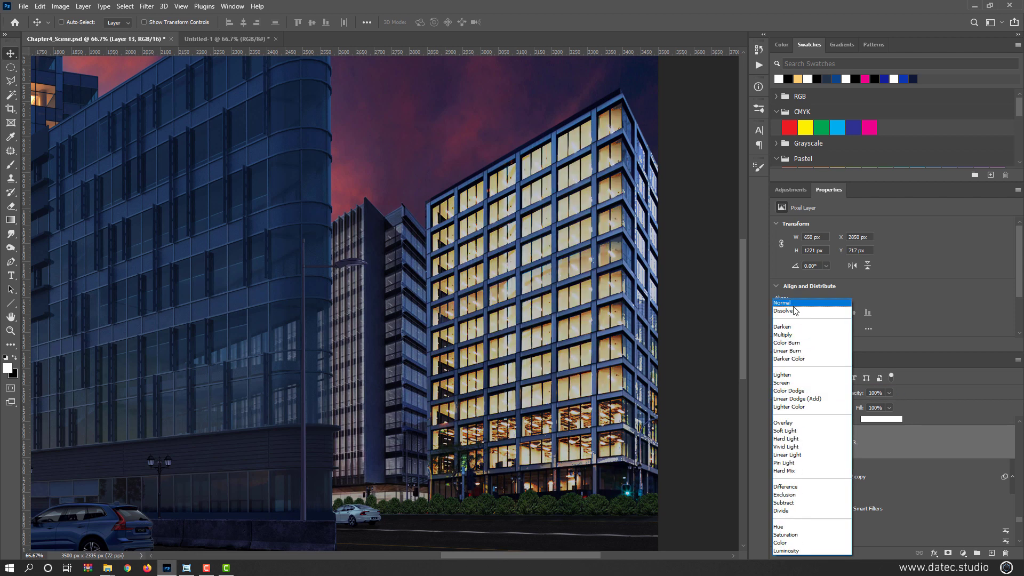
{"action": "left_click", "coordinate": [784, 302]}
Blur the window glass on Layer 13 with a Gaussian Blur of 2.5 pixels radius.
{"action": "left_click", "coordinate": [147, 6]}
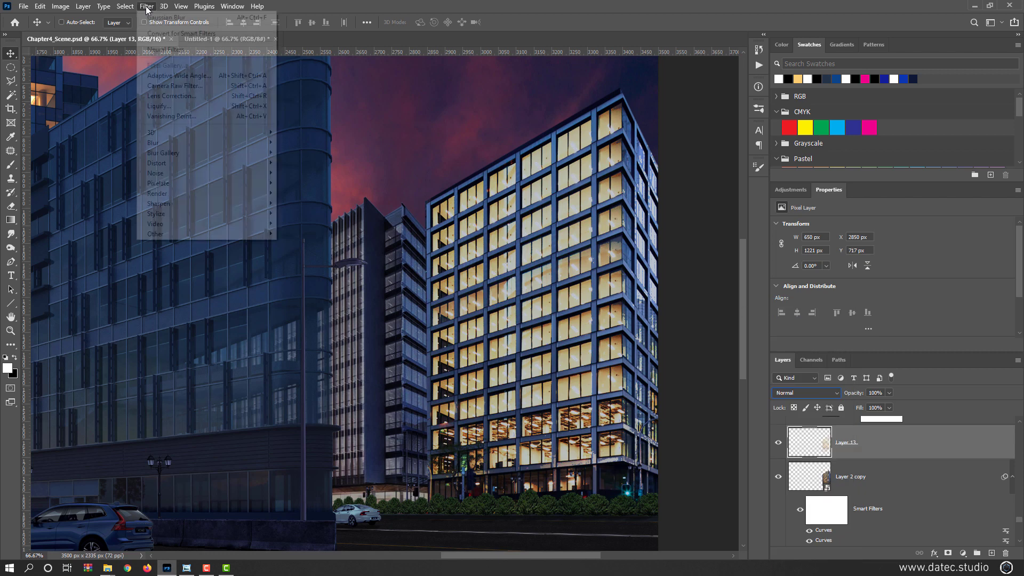
{"action": "mouse_move", "coordinate": [206, 145]}
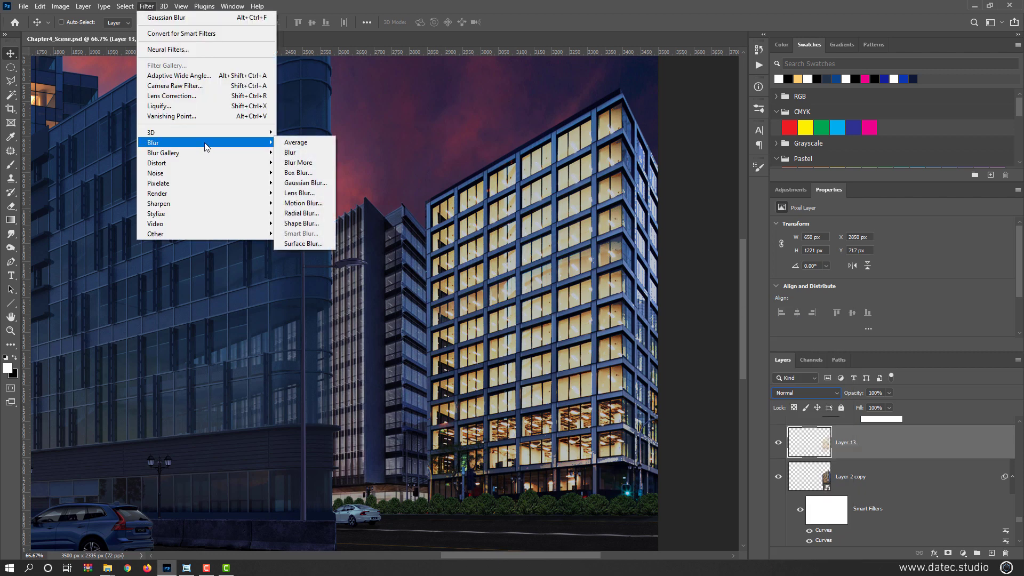
{"action": "left_click", "coordinate": [319, 183]}
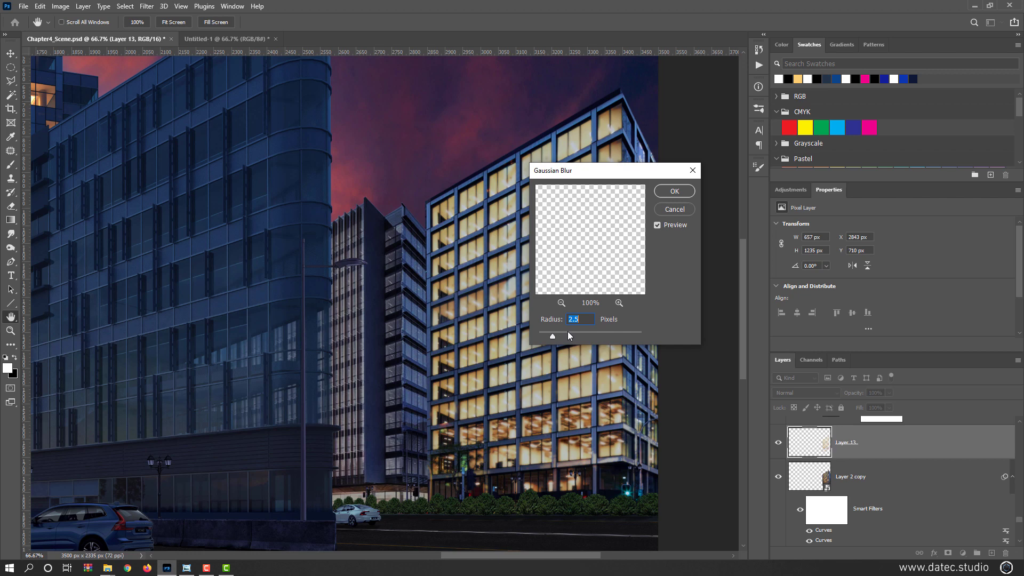
{"action": "left_click", "coordinate": [674, 191]}
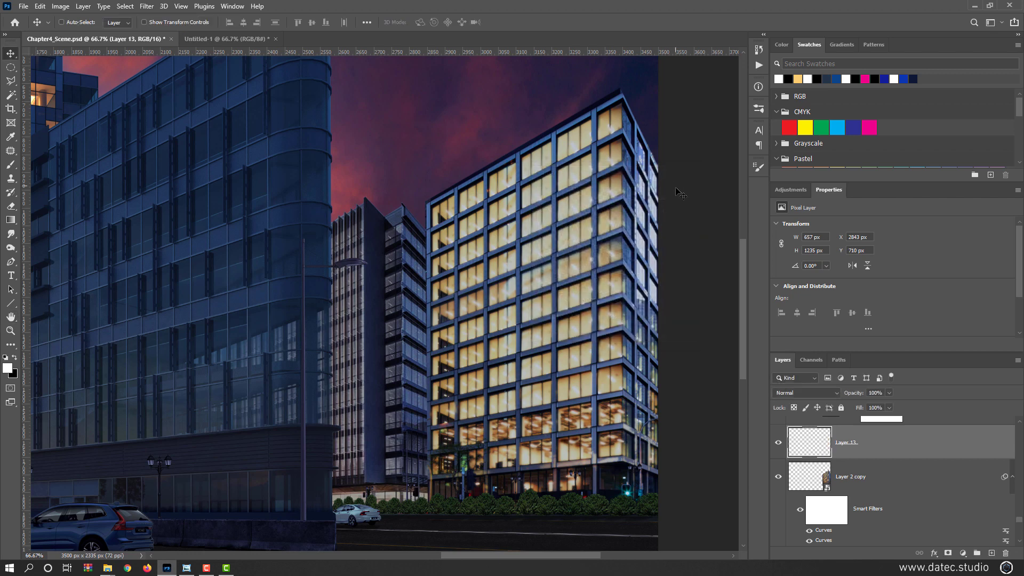
Set Layer 13 to the Soft Light blend mode at 84% opacity, comparing the windows with the layer hidden and shown.
{"action": "left_click", "coordinate": [805, 394]}
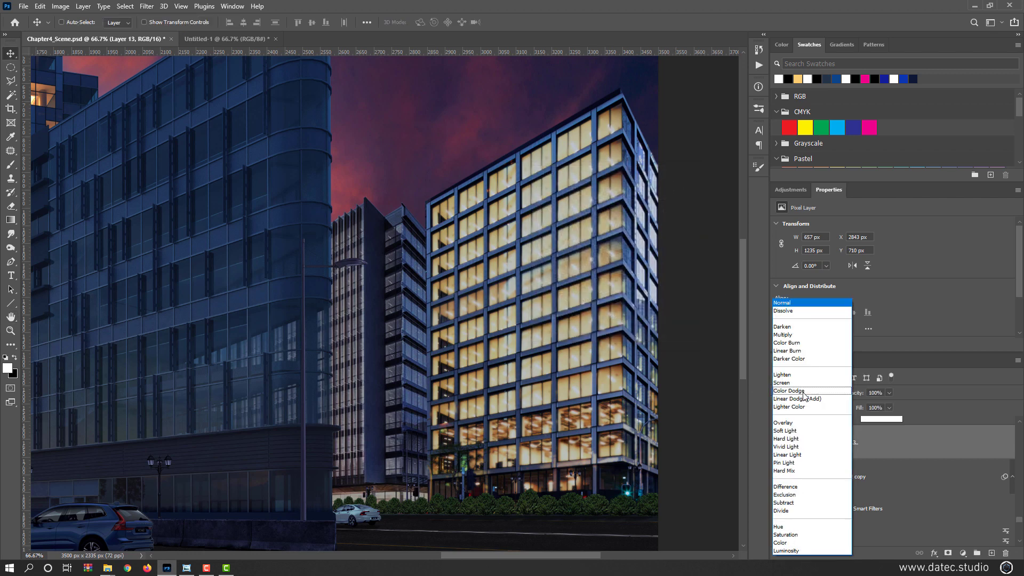
{"action": "left_click", "coordinate": [795, 432]}
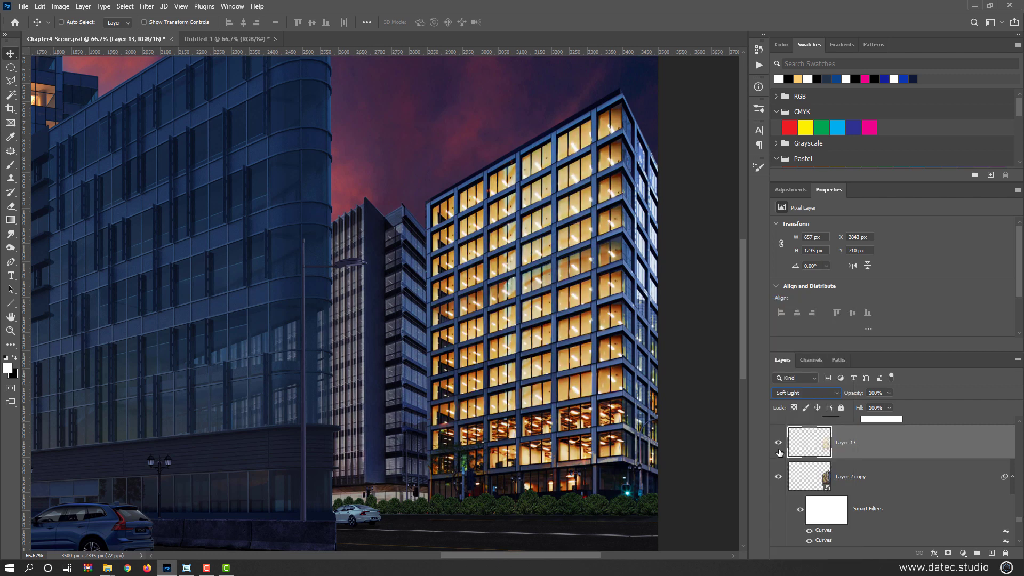
{"action": "left_click", "coordinate": [780, 447]}
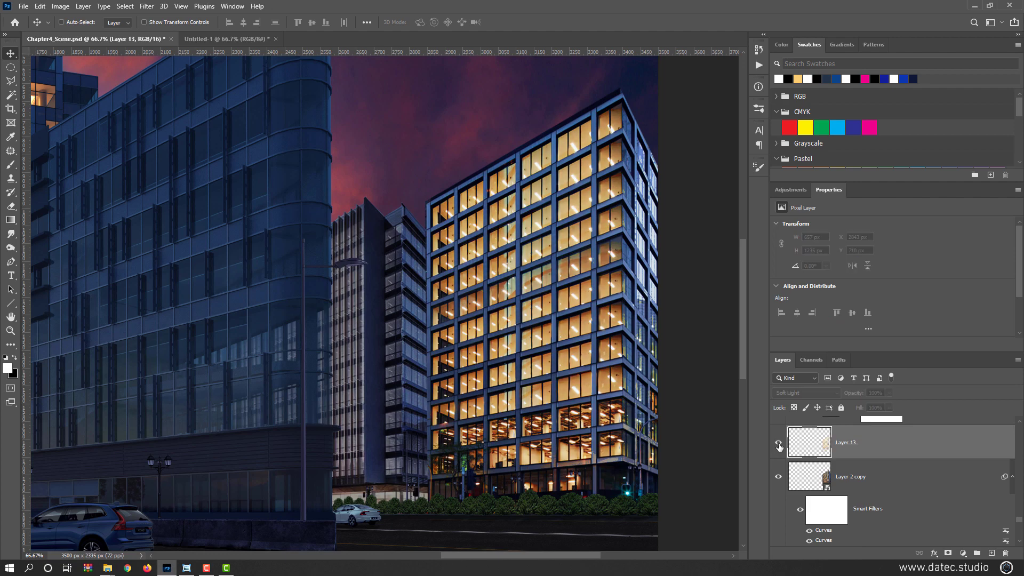
{"action": "left_click", "coordinate": [780, 445]}
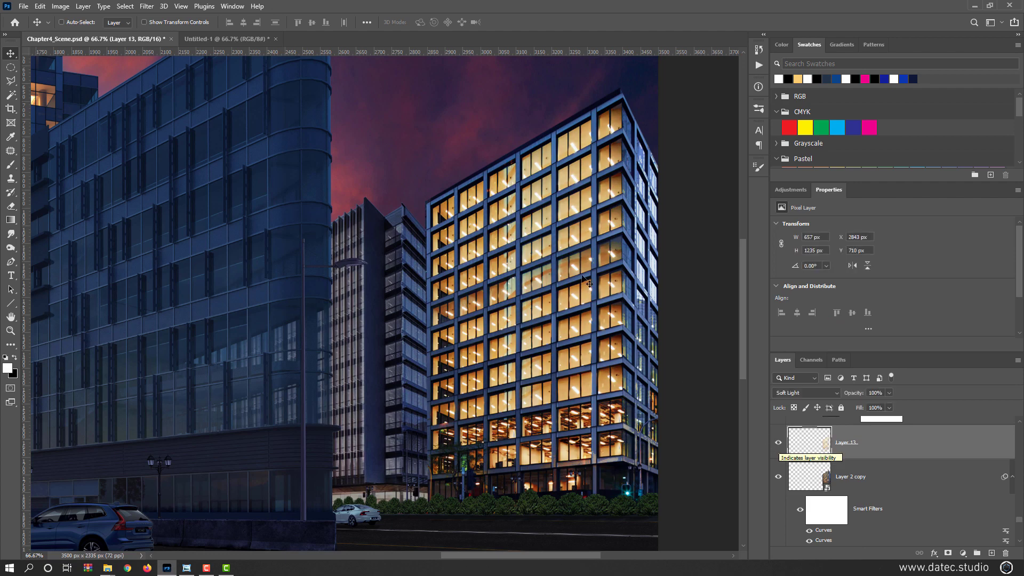
{"action": "scroll", "coordinate": [584, 280], "scroll_direction": "up", "scroll_amount": 2}
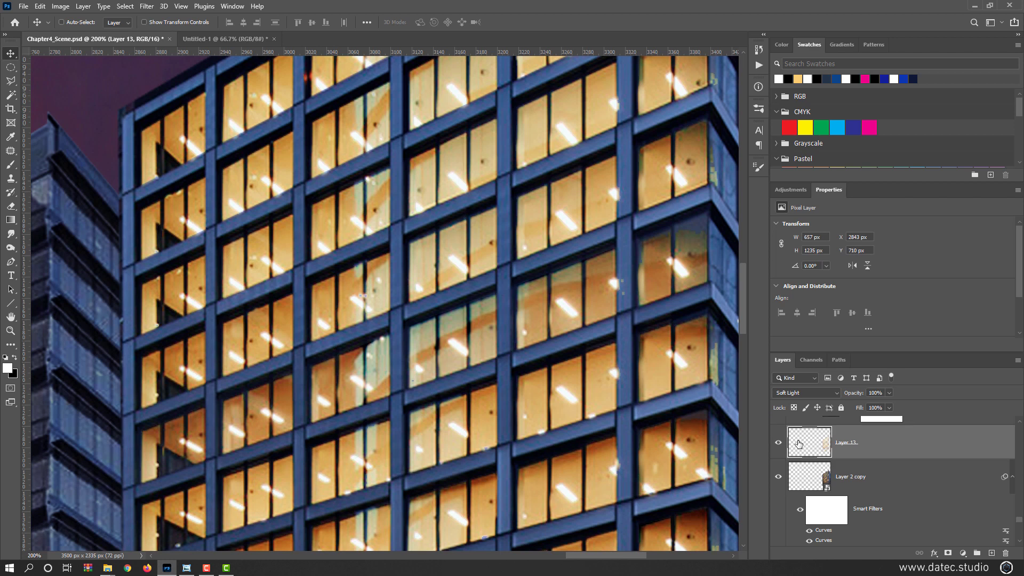
{"action": "left_click_drag", "start_coordinate": [847, 394], "coordinate": [847, 394]}
{"action": "scroll", "coordinate": [673, 395], "scroll_direction": "down", "scroll_amount": 2}
{"action": "scroll", "coordinate": [671, 394], "scroll_direction": "down", "scroll_amount": 1}
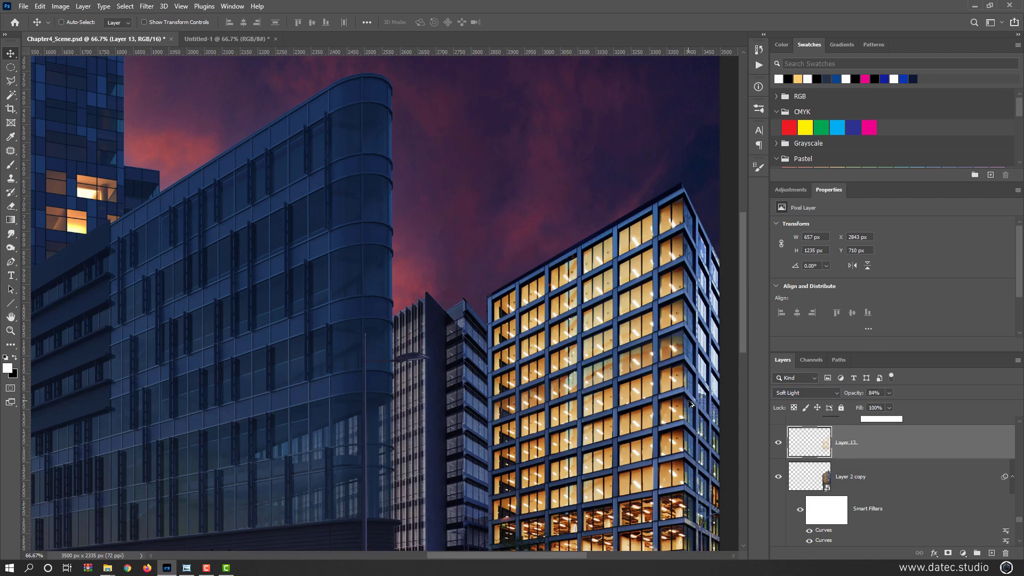
Shift the hue of Layer 13's window glow to -7 with Hue/Saturation.
{"action": "left_click_drag", "start_coordinate": [593, 396], "coordinate": [564, 307]}
{"action": "key", "text": "ctrl+u"}
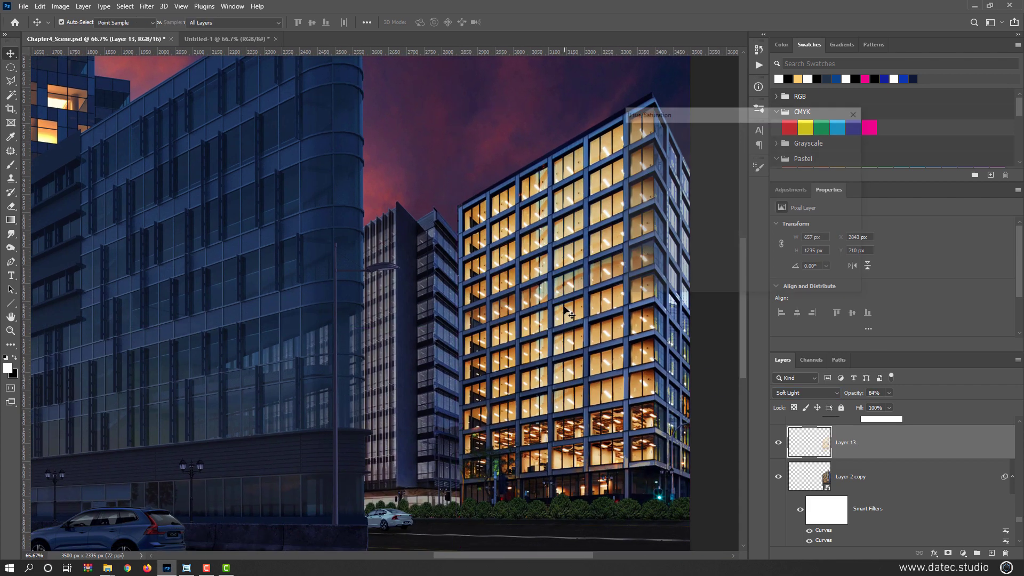
{"action": "mouse_move", "coordinate": [719, 186]}
{"action": "left_mouse_down"}
{"action": "mouse_move", "coordinate": [692, 187]}
{"action": "mouse_move", "coordinate": [725, 189]}
{"action": "mouse_move", "coordinate": [717, 189]}
{"action": "left_mouse_up"}
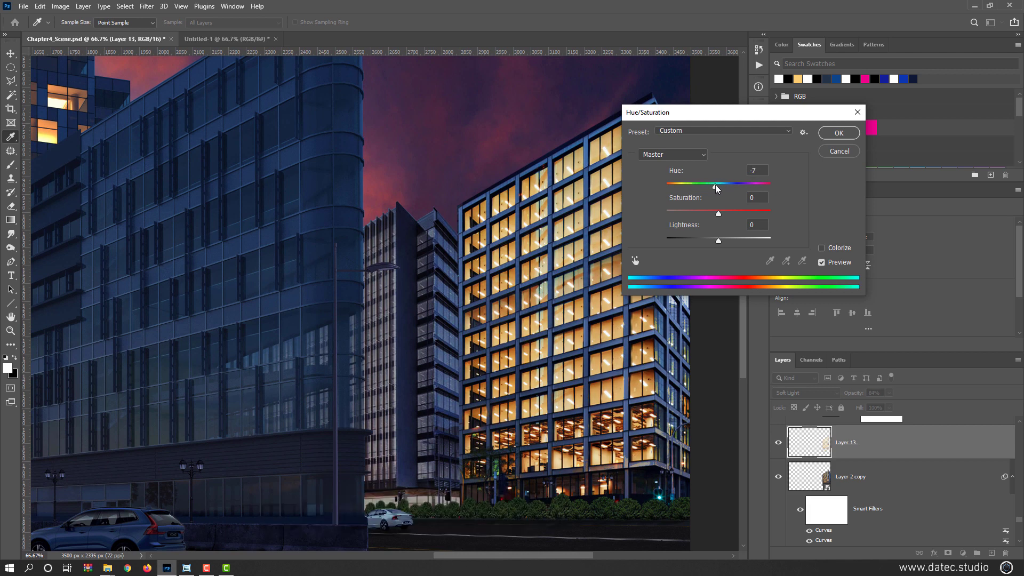
{"action": "left_click", "coordinate": [839, 133]}
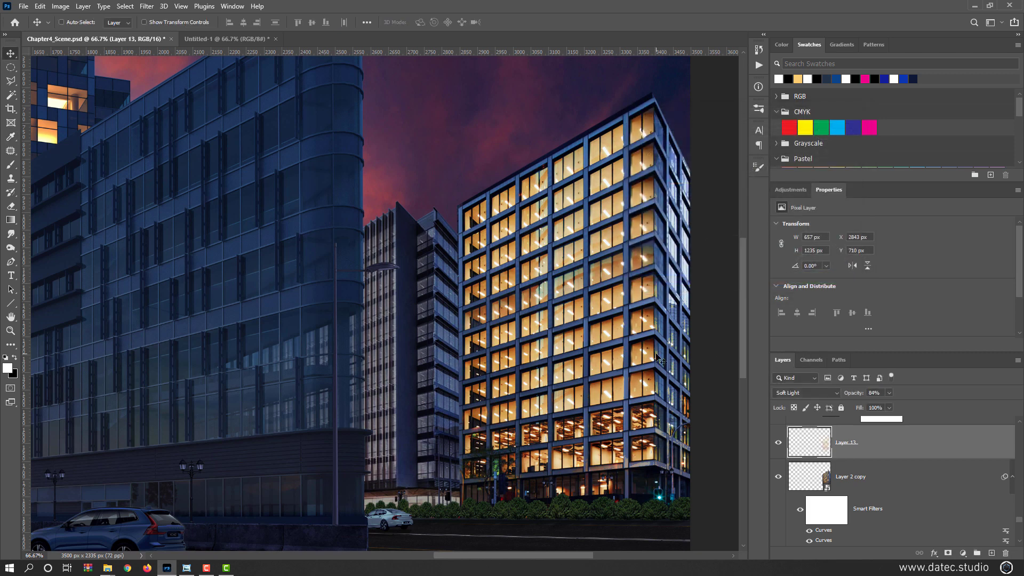
{"action": "key", "text": "ctrl+m"}
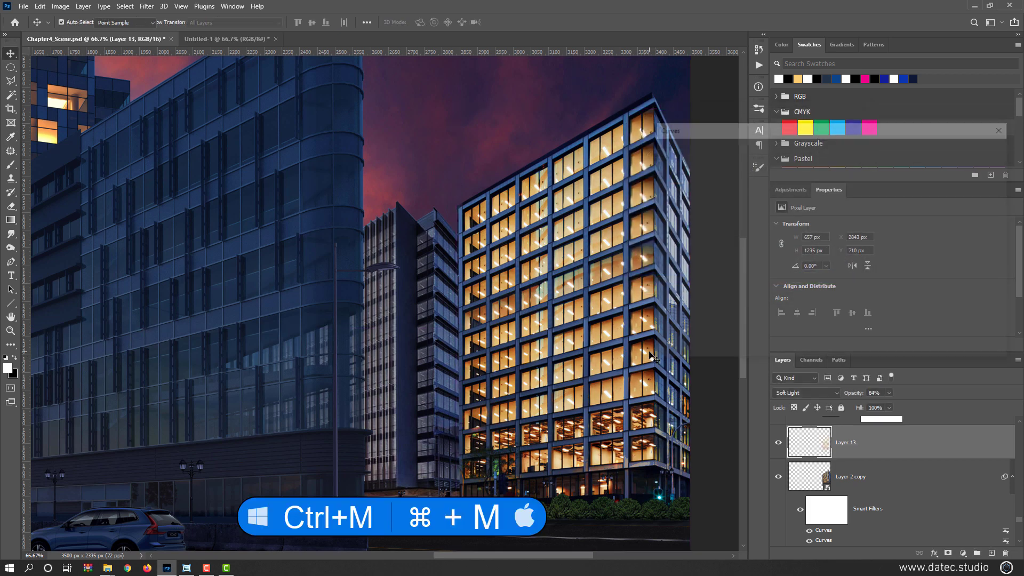
{"action": "left_click_drag", "start_coordinate": [765, 255], "coordinate": [754, 237]}
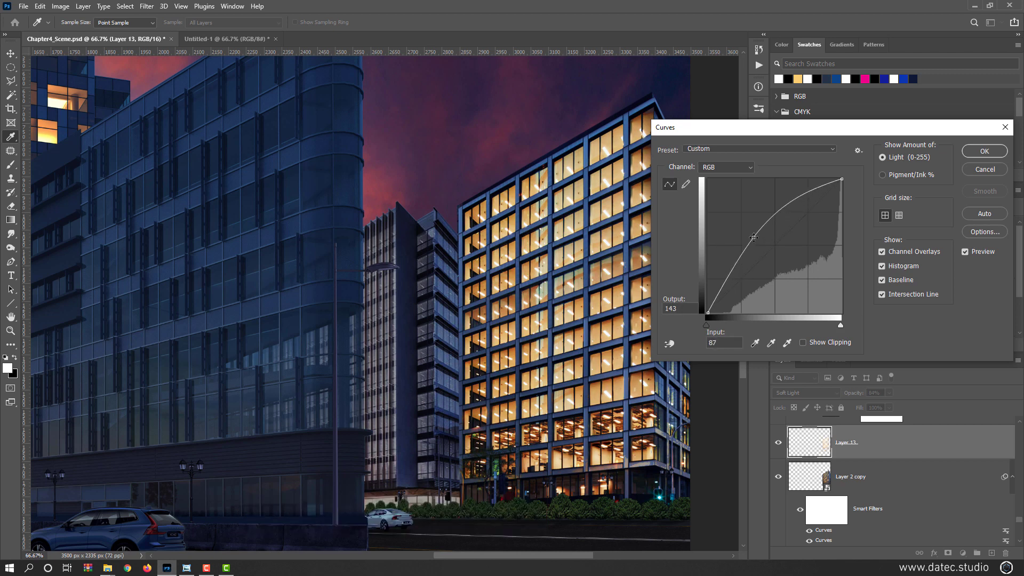
{"action": "left_click", "coordinate": [984, 169]}
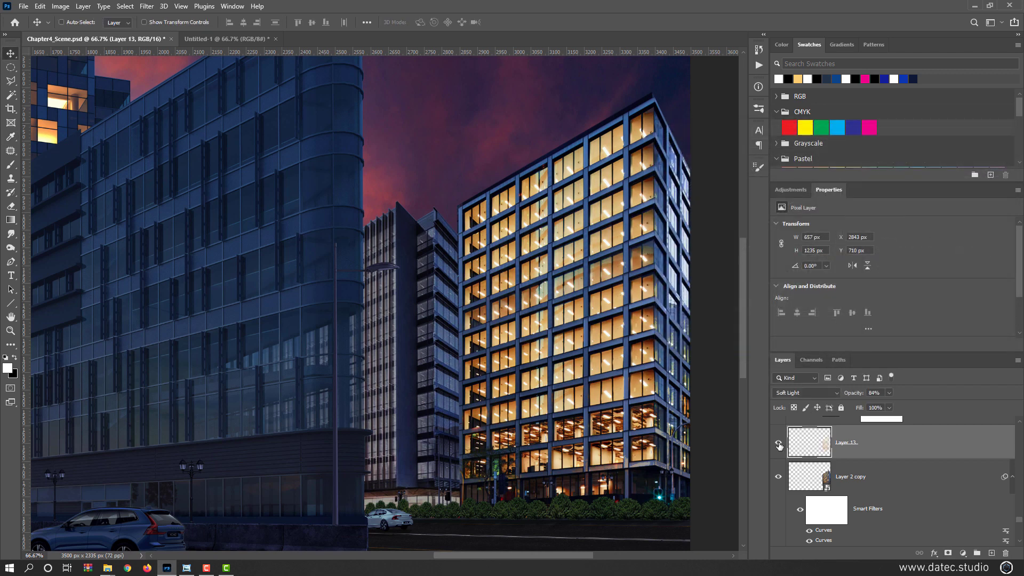
{"action": "key", "text": "ctrl+m"}
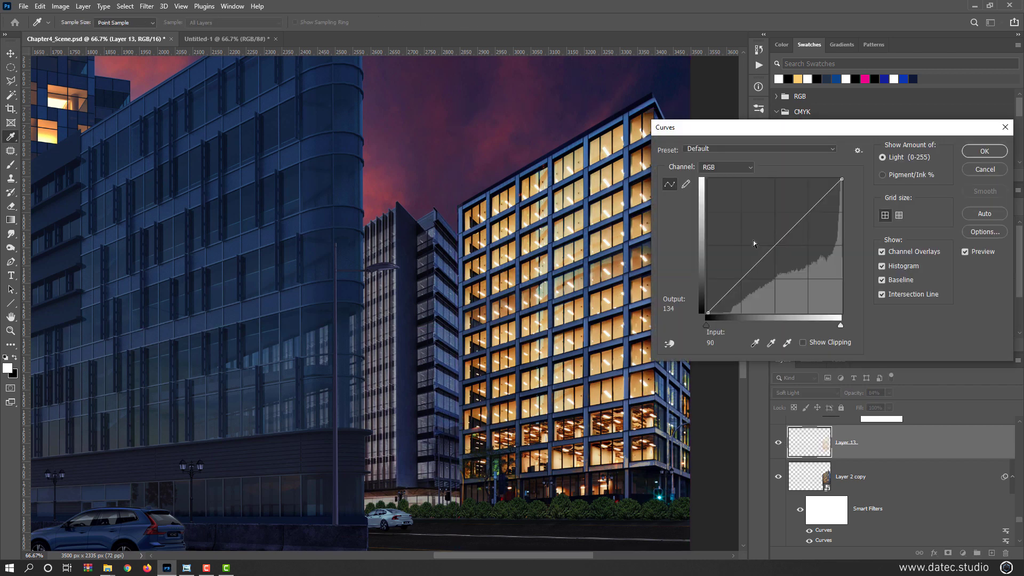
{"action": "left_click", "coordinate": [768, 248]}
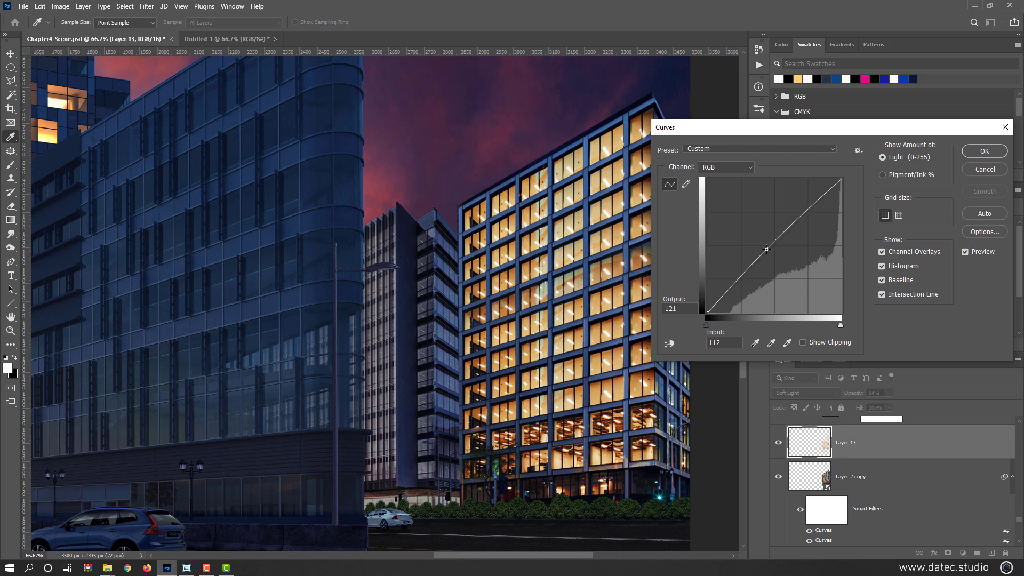
{"action": "left_click_drag", "start_coordinate": [766, 249], "coordinate": [763, 246]}
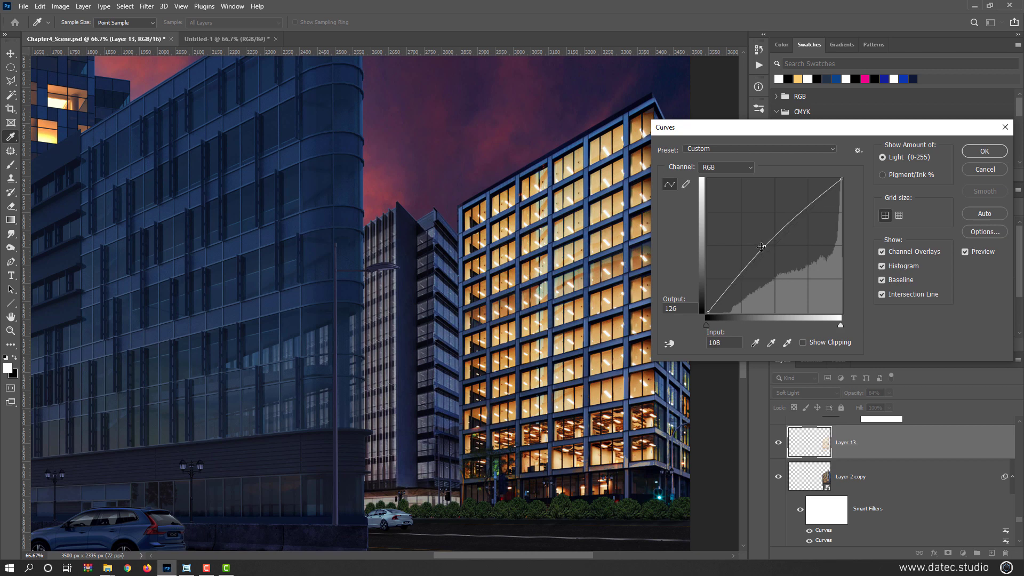
{"action": "left_click", "coordinate": [975, 252]}
{"action": "left_click_drag", "start_coordinate": [764, 247], "coordinate": [754, 241]}
{"action": "left_click", "coordinate": [982, 169]}
Duplicate Layer 13 and apply a stronger Gaussian Blur to the copy.
{"action": "key", "text": "ctrl"}
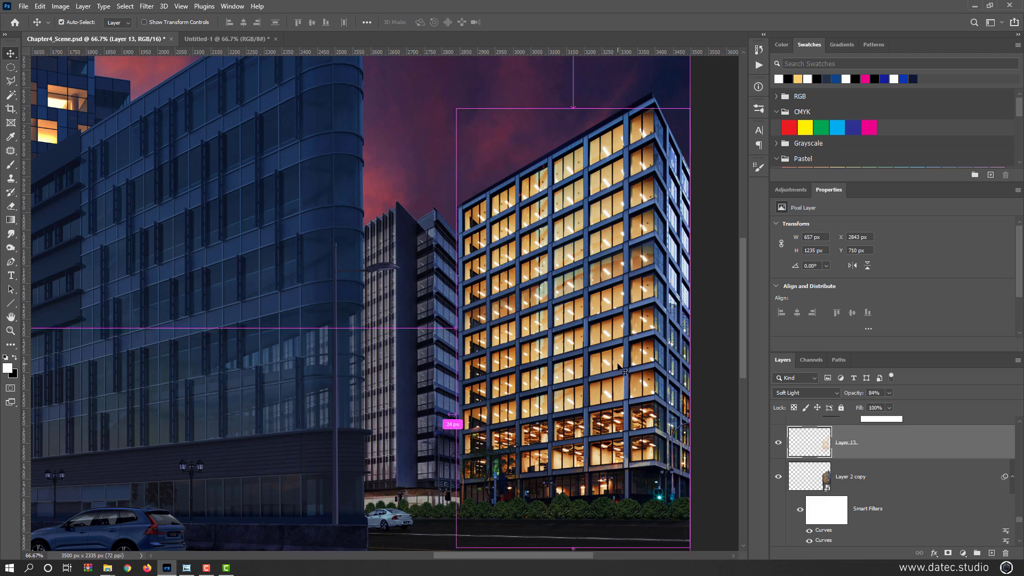
{"action": "key", "text": "ctrl+j"}
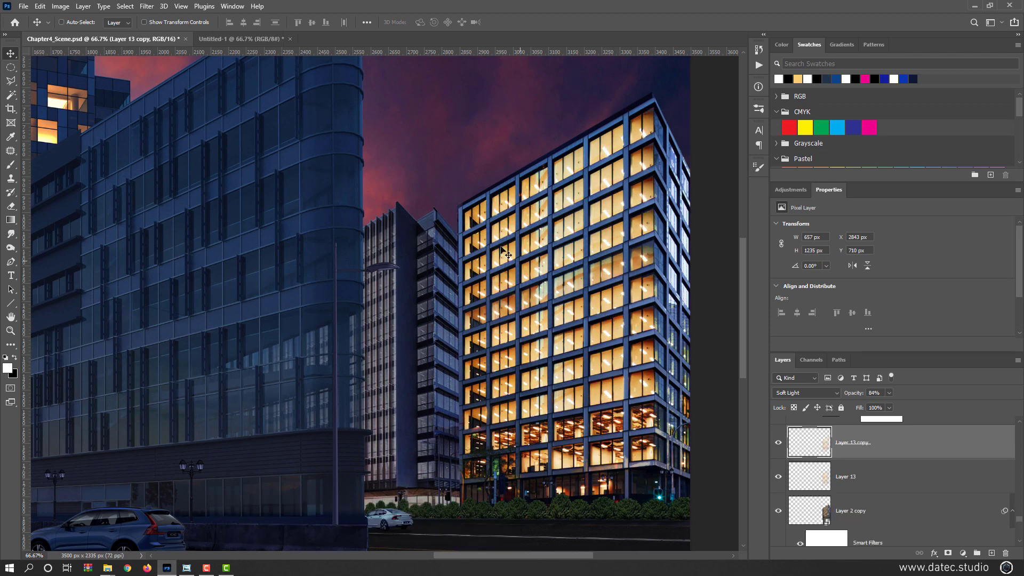
{"action": "left_click", "coordinate": [146, 6]}
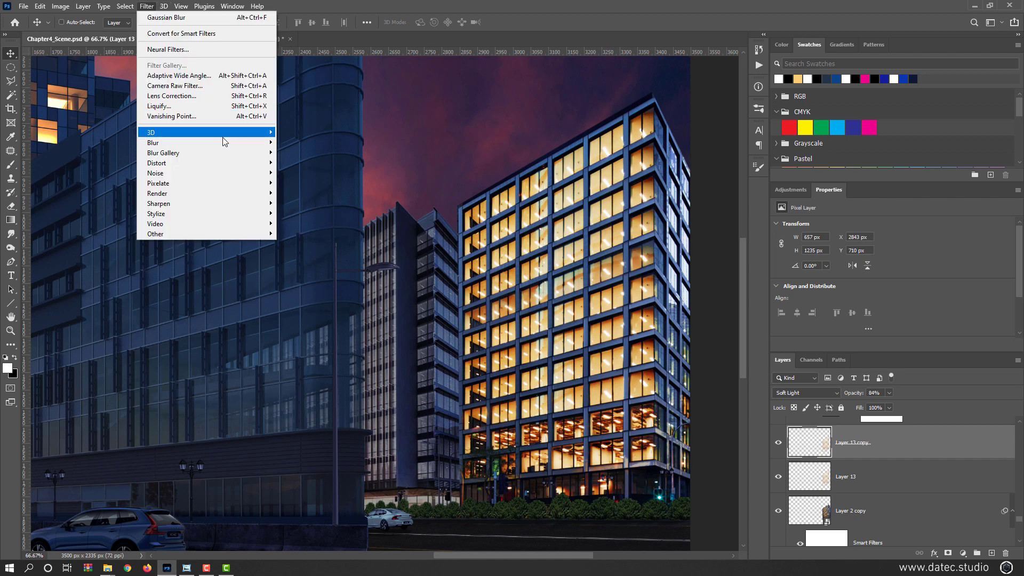
{"action": "mouse_move", "coordinate": [160, 142]}
{"action": "left_click", "coordinate": [299, 183]}
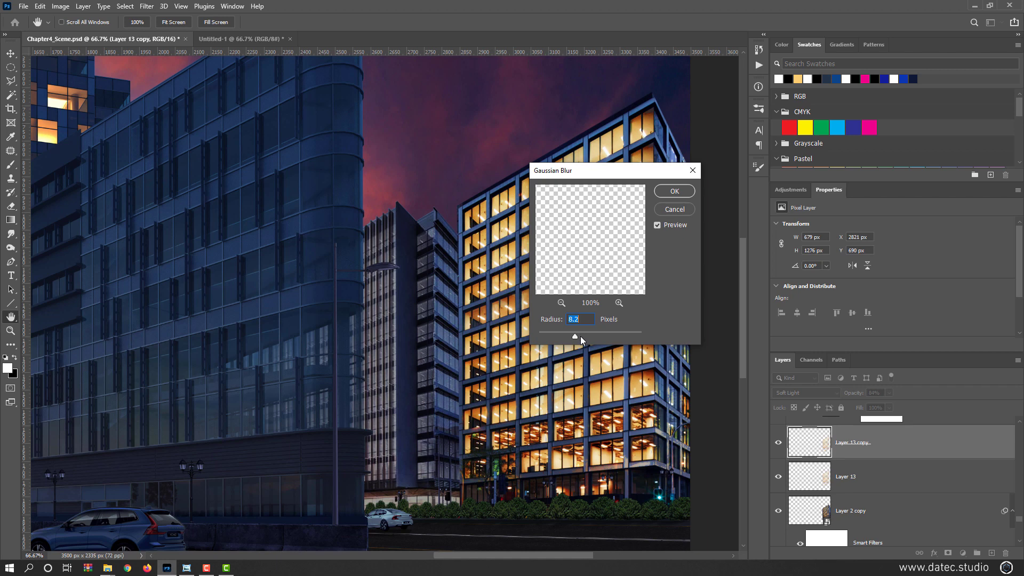
{"action": "left_click", "coordinate": [674, 191]}
Change Layer 13 copy to the Overlay blend mode and compare the windows with the layer hidden and shown.
{"action": "left_click", "coordinate": [807, 393]}
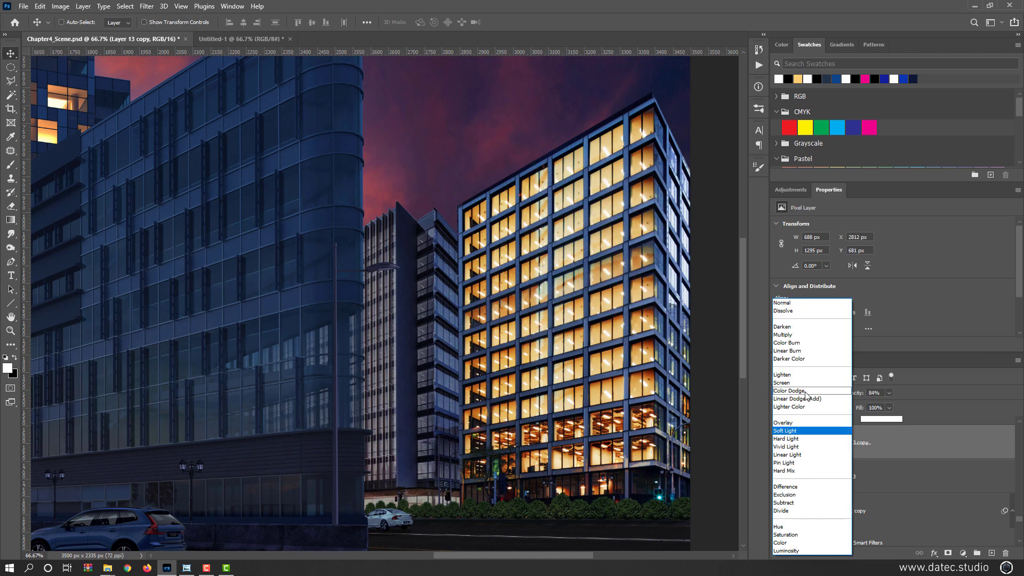
{"action": "left_click", "coordinate": [791, 423]}
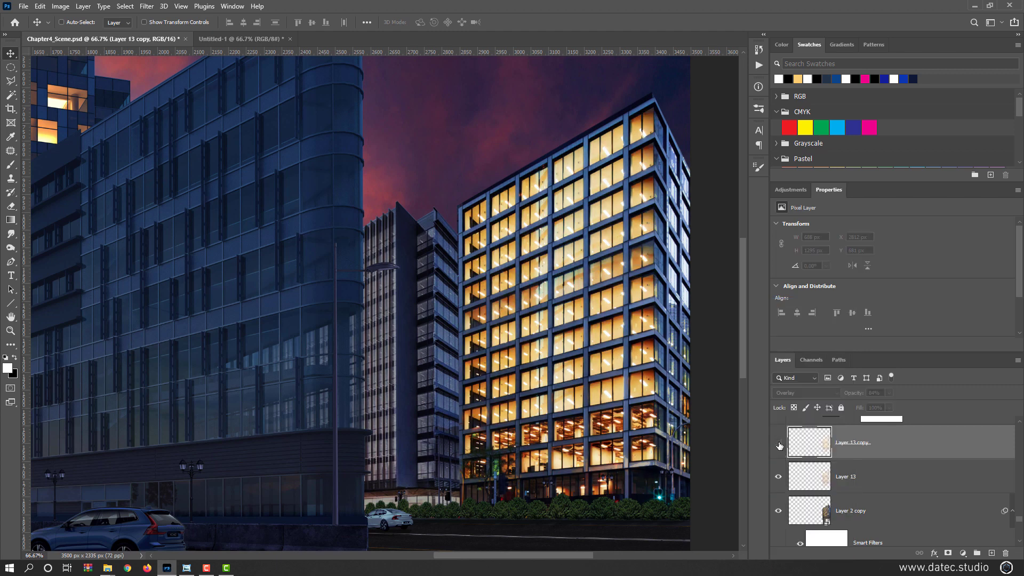
{"action": "left_click", "coordinate": [779, 443]}
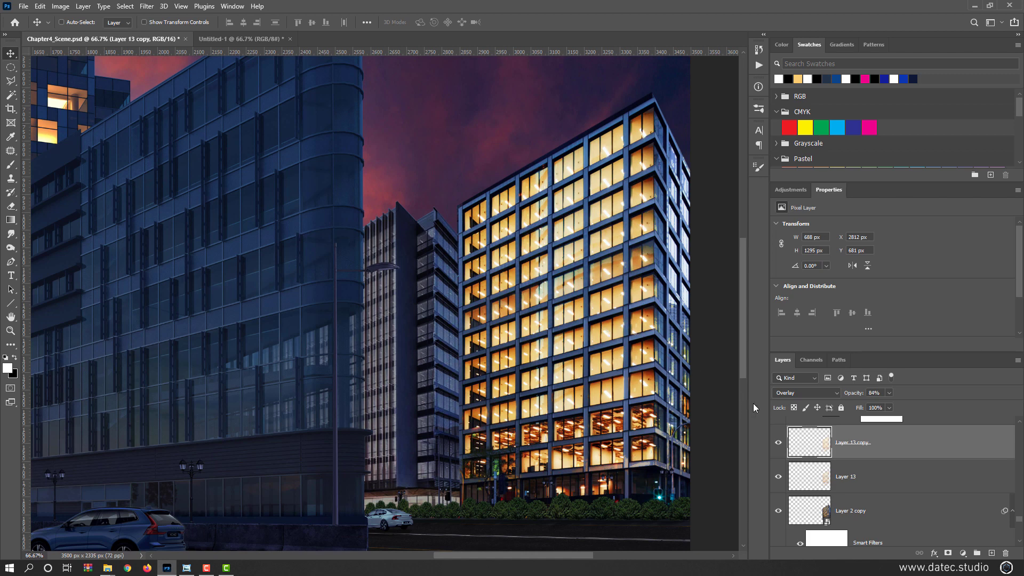
Adjust Layer 13 copy with Hue/Saturation, setting hue to -13 and lightness to -10, and compare the preview before applying.
{"action": "key", "text": "ctrl+u"}
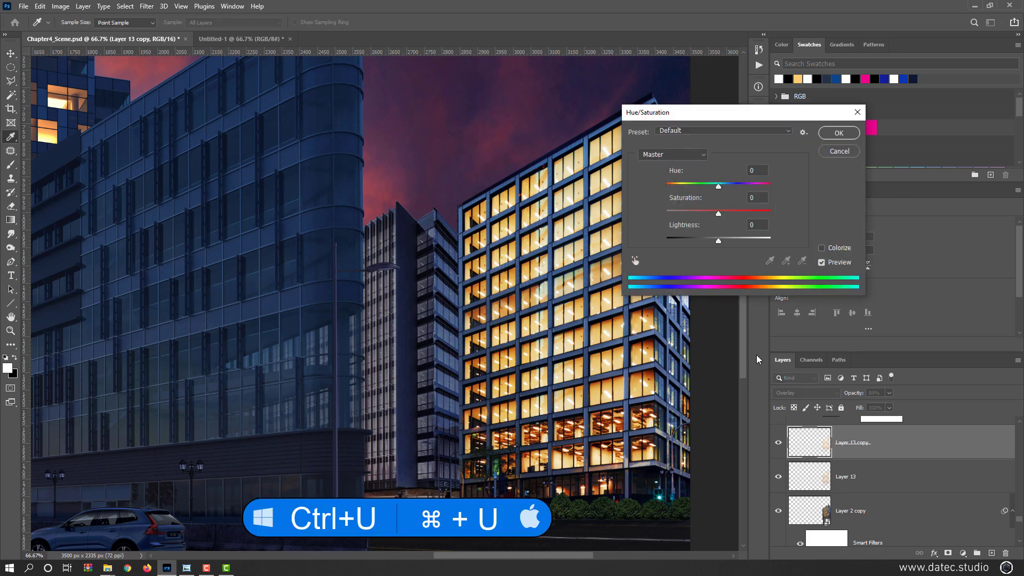
{"action": "left_click_drag", "start_coordinate": [718, 189], "coordinate": [712, 188]}
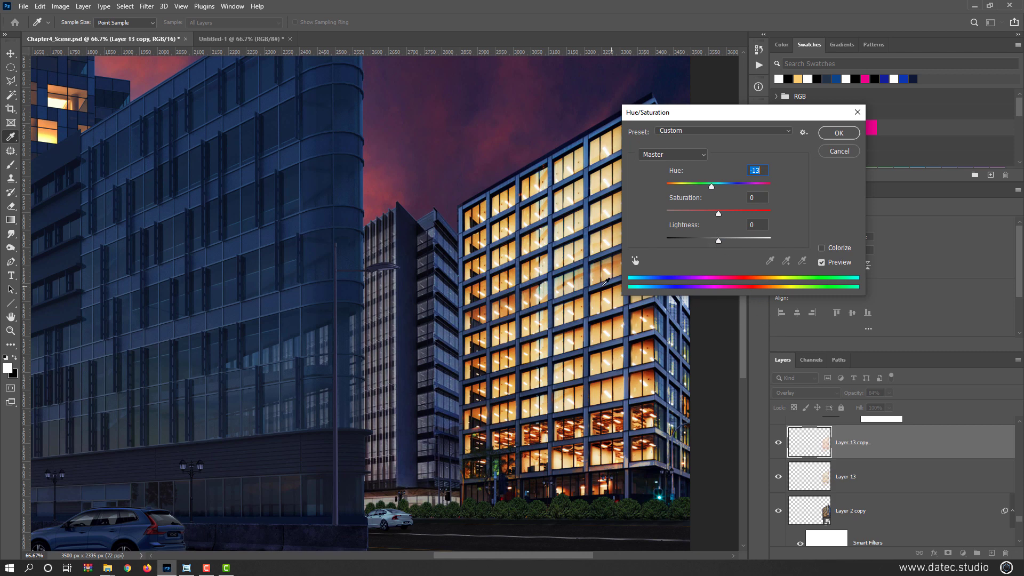
{"action": "mouse_move", "coordinate": [717, 242]}
{"action": "left_mouse_down"}
{"action": "mouse_move", "coordinate": [679, 243]}
{"action": "mouse_move", "coordinate": [788, 246]}
{"action": "mouse_move", "coordinate": [715, 244]}
{"action": "left_mouse_up"}
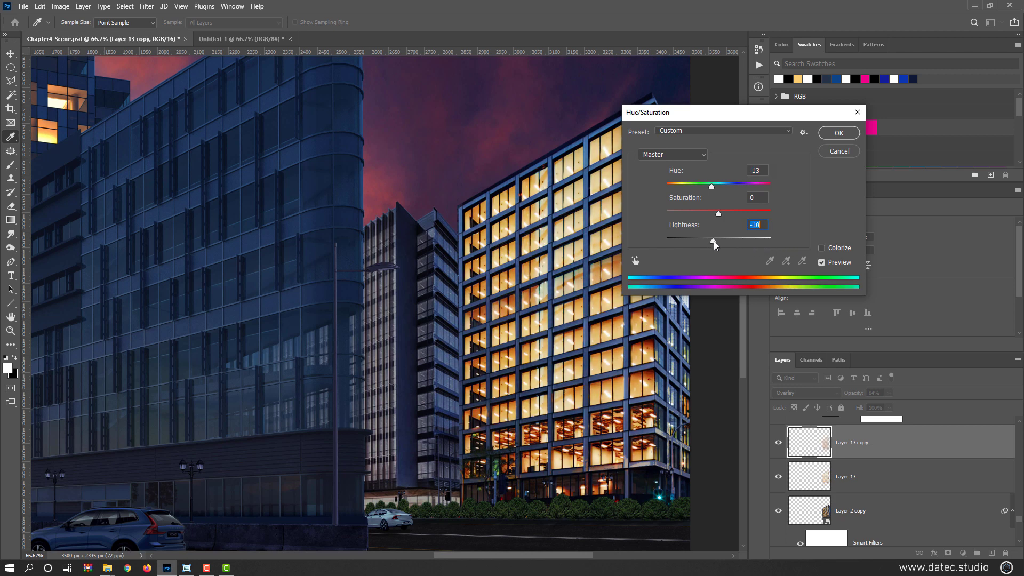
{"action": "left_click", "coordinate": [824, 264]}
{"action": "left_click", "coordinate": [824, 263]}
{"action": "left_click", "coordinate": [837, 134]}
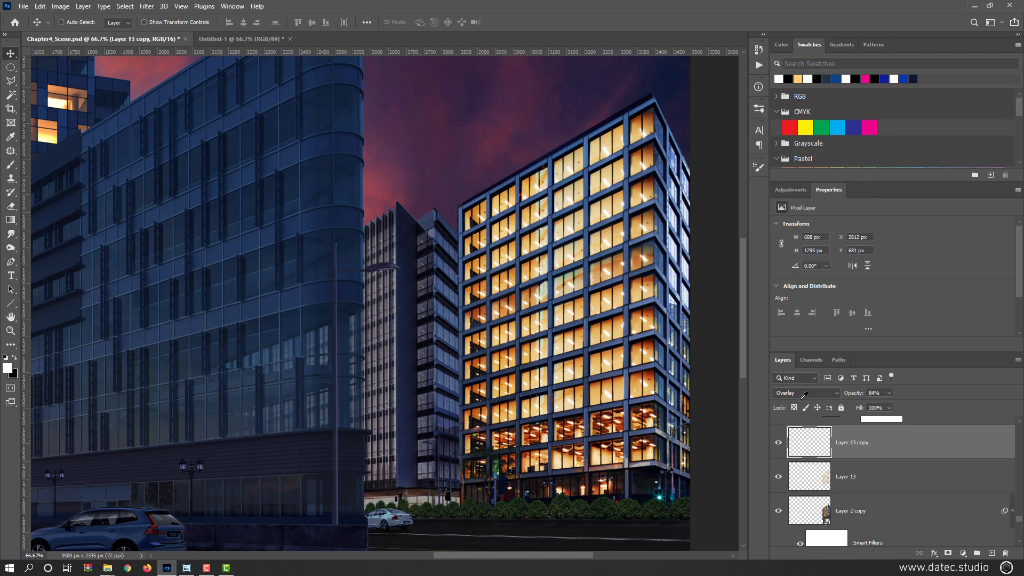
Compare the lit office building with Layer 13 and Layer 13 copy hidden and shown, within the wider scene.
{"action": "left_click", "coordinate": [778, 444]}
{"action": "left_click", "coordinate": [779, 444]}
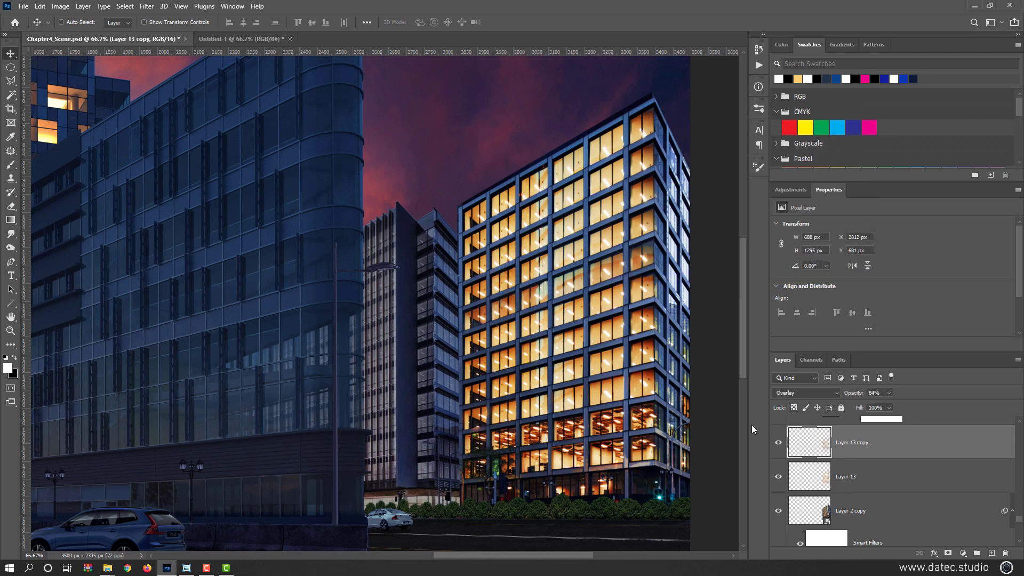
{"action": "key", "text": "ctrl+minus"}
{"action": "scroll", "coordinate": [813, 512], "scroll_direction": "down", "scroll_amount": 1}
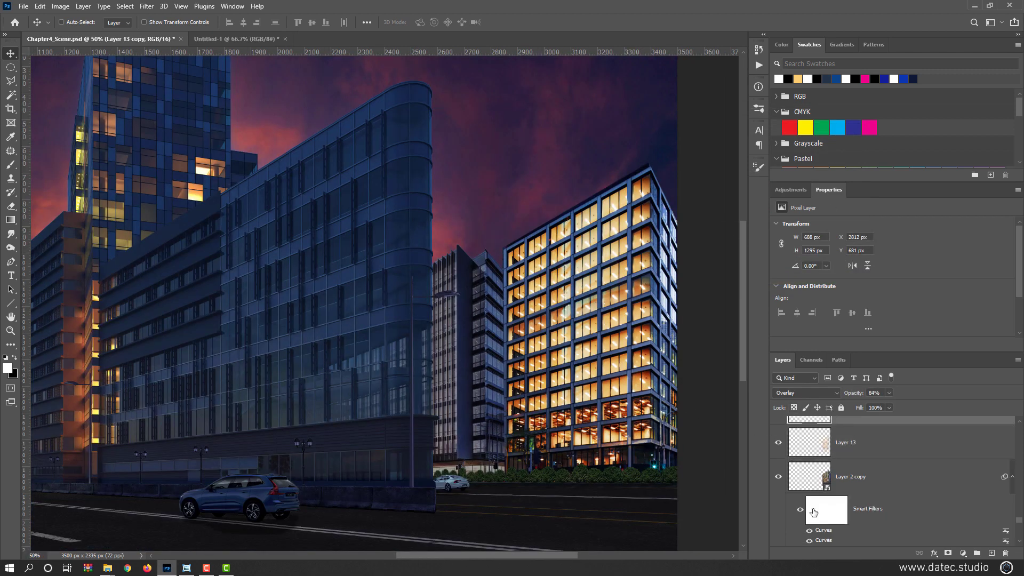
{"action": "scroll", "coordinate": [785, 470], "scroll_direction": "up", "scroll_amount": 1}
{"action": "left_click", "coordinate": [780, 476]}
{"action": "left_click", "coordinate": [780, 444]}
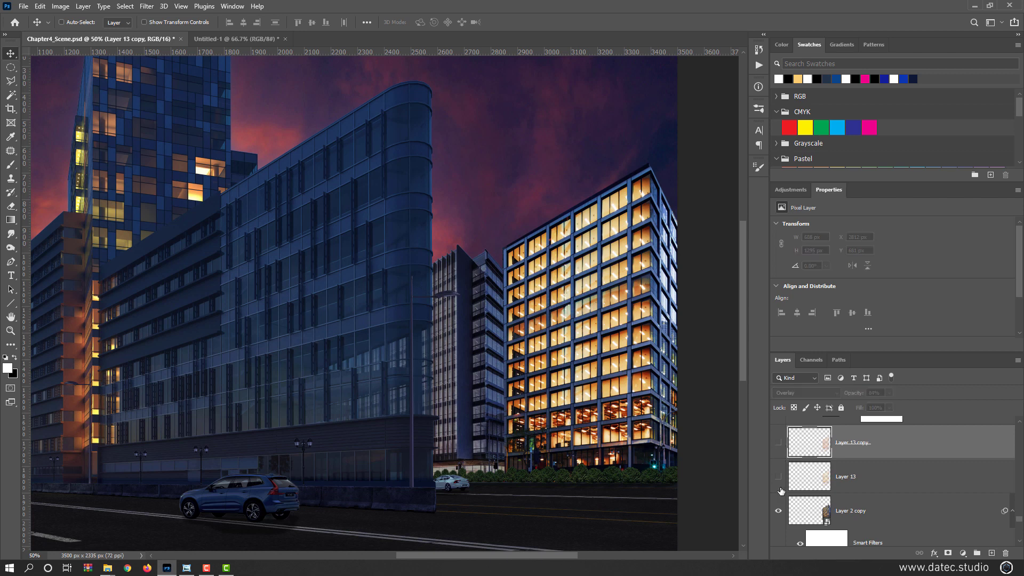
{"action": "left_click", "coordinate": [780, 480]}
{"action": "left_click", "coordinate": [779, 444]}
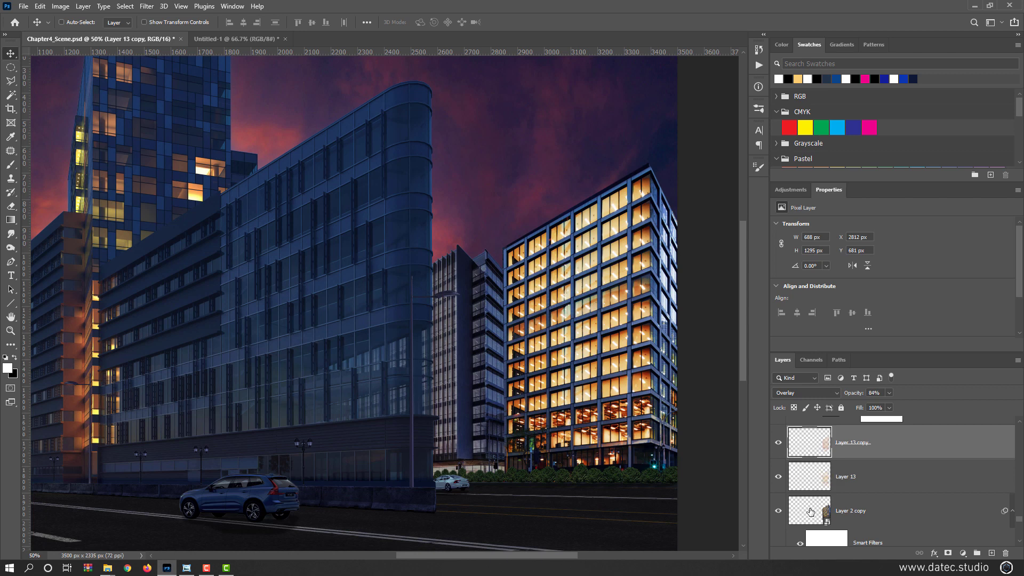
Set Layer 13 copy's opacity to 40%, checking the lit windows with and without it, and save the scene.
{"action": "left_click", "coordinate": [800, 481]}
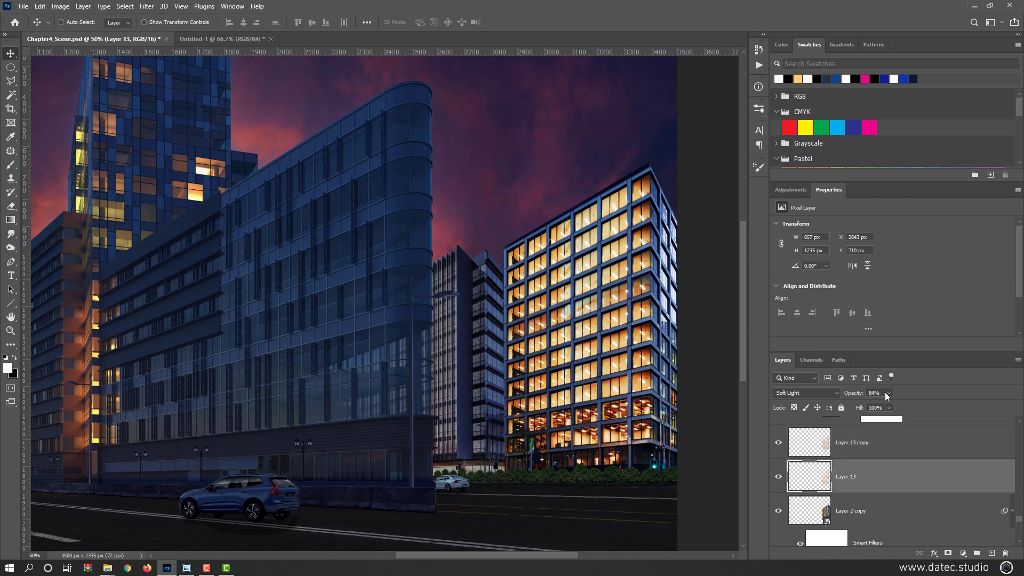
{"action": "left_click", "coordinate": [822, 442]}
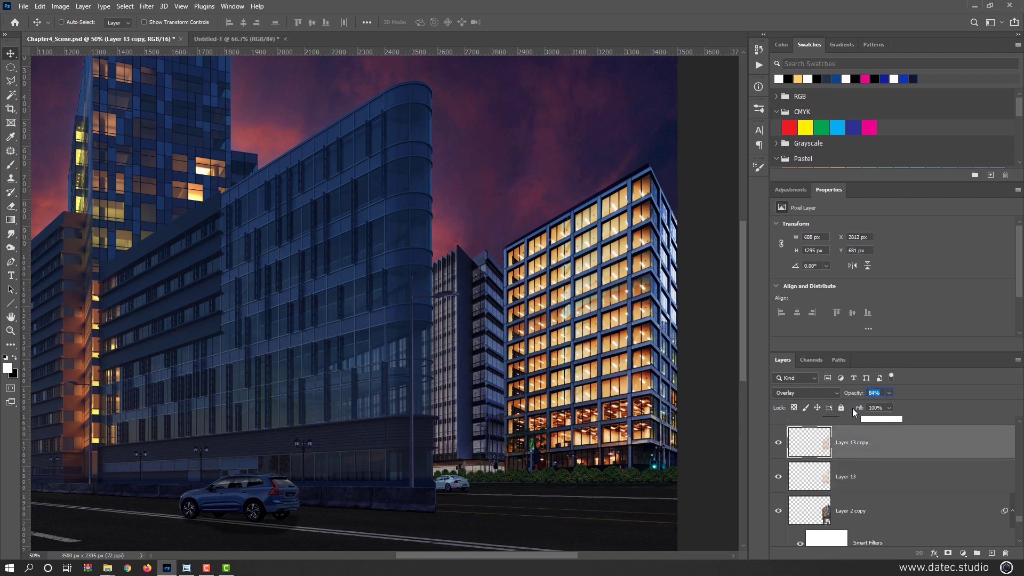
{"action": "type", "text": "40"}
{"action": "left_click", "coordinate": [778, 442]}
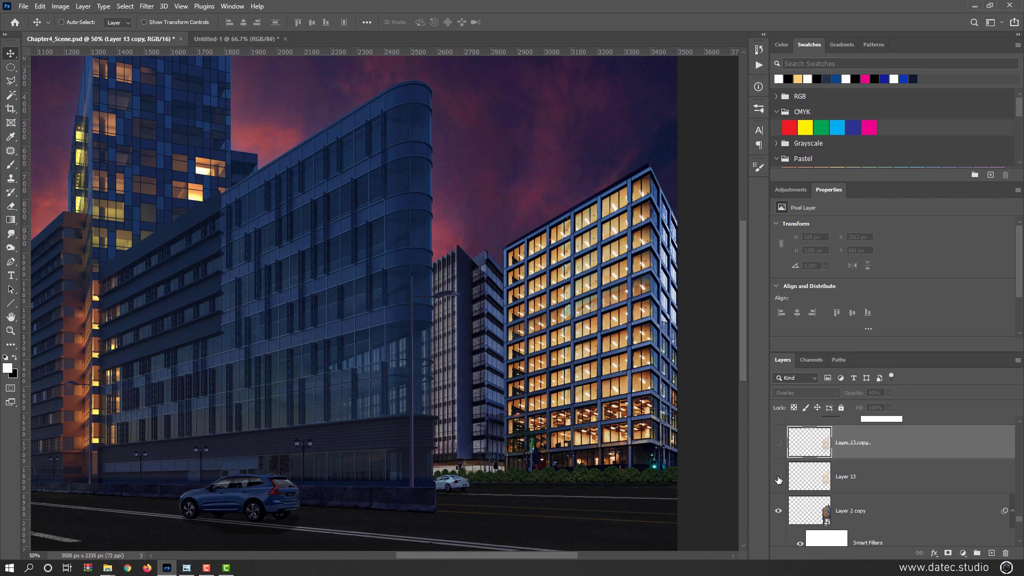
{"action": "left_click", "coordinate": [778, 452]}
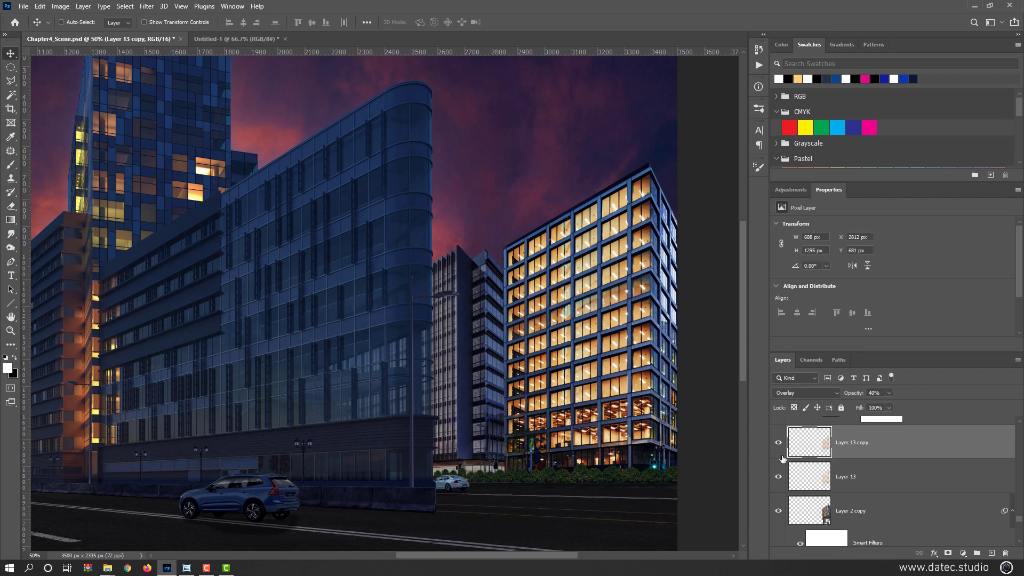
{"action": "key", "text": "ctrl+minus"}
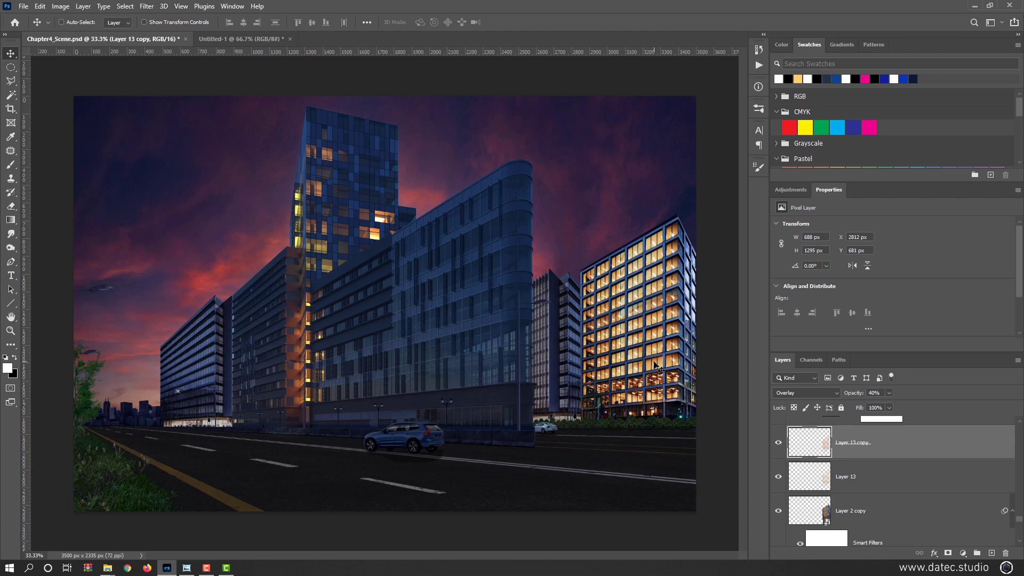
{"action": "key", "text": "ctrl+s"}
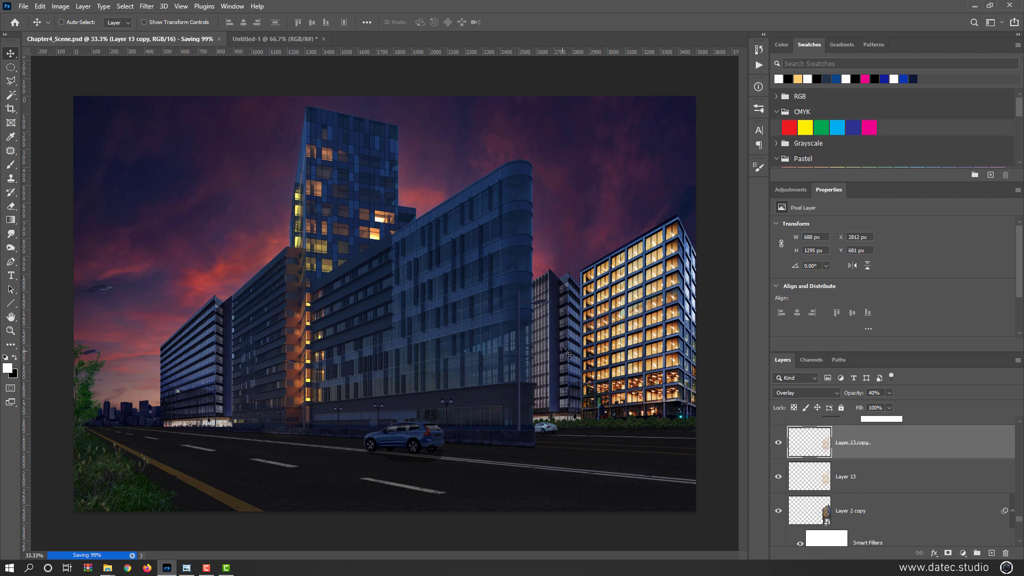
Rename the Background copy 2 layer as Buildings_Main_Top and compare the scene with it hidden and shown.
{"action": "right_click", "coordinate": [448, 283]}
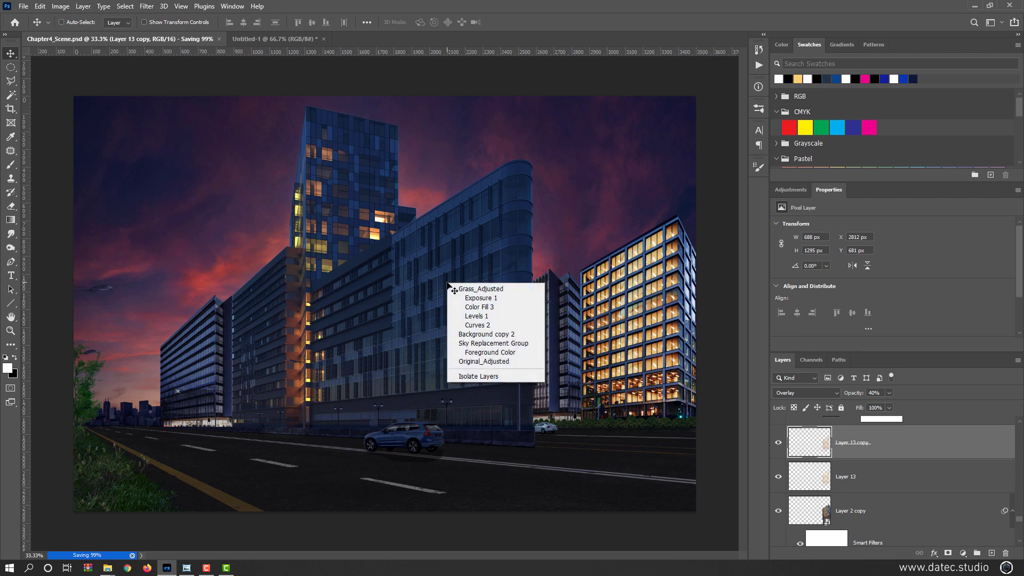
{"action": "left_click", "coordinate": [487, 335]}
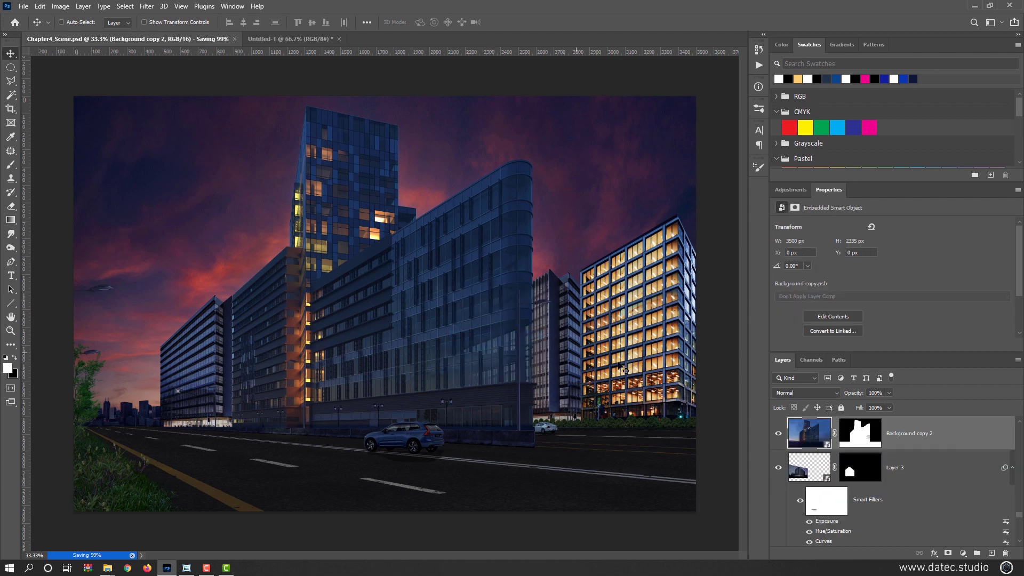
{"action": "double_click", "coordinate": [908, 435]}
{"action": "type", "text": "B"}
{"action": "type", "text": "uildings_Main_Top"}
{"action": "key", "text": "Return"}
{"action": "left_click", "coordinate": [781, 435]}
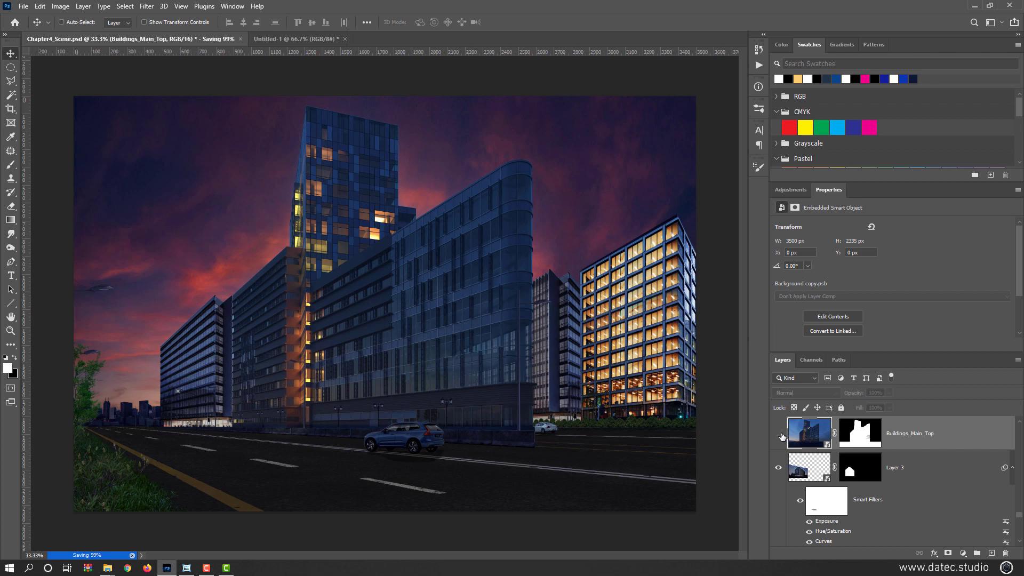
{"action": "left_click", "coordinate": [780, 434]}
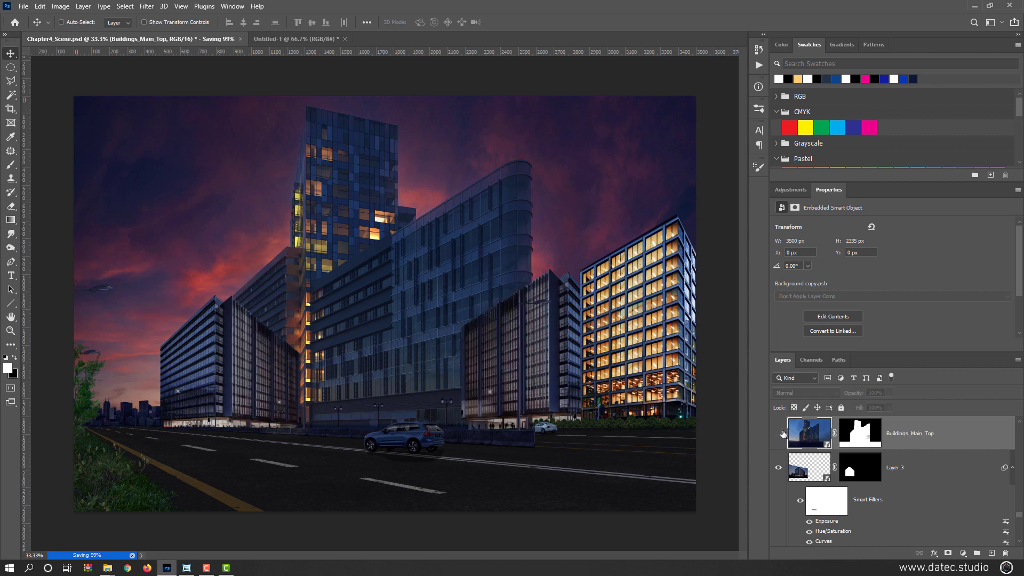
{"action": "left_click", "coordinate": [779, 433]}
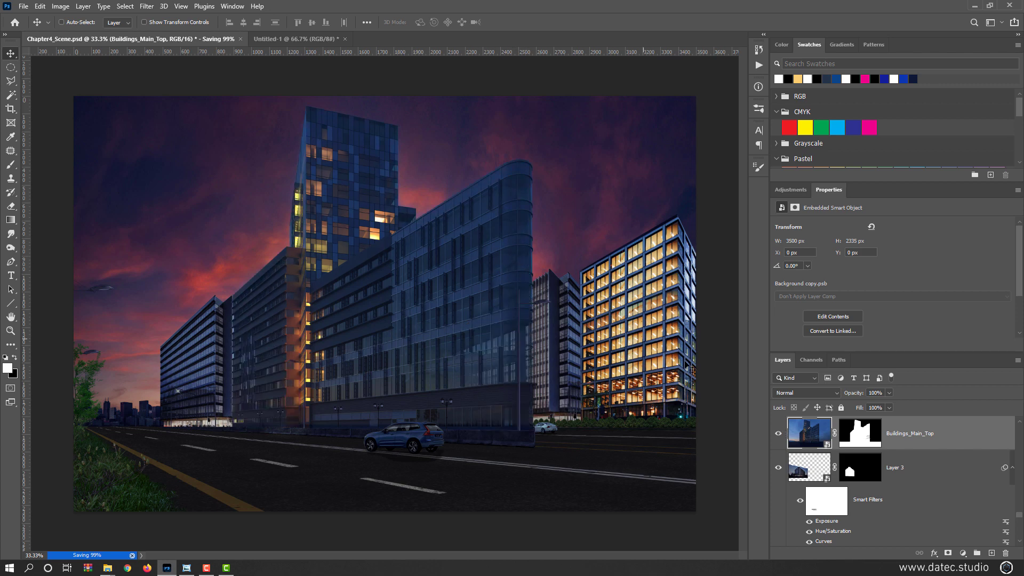
Apply Auto Contrast to the Buildings_Main_Top layer and compare the buildings with and without the correction.
{"action": "left_click", "coordinate": [61, 7]}
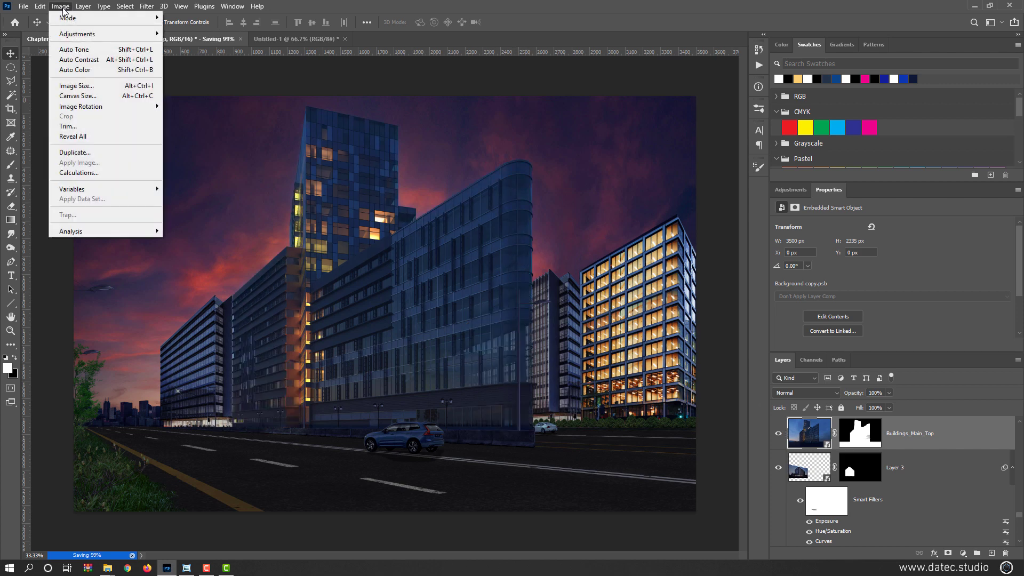
{"action": "left_click", "coordinate": [91, 60]}
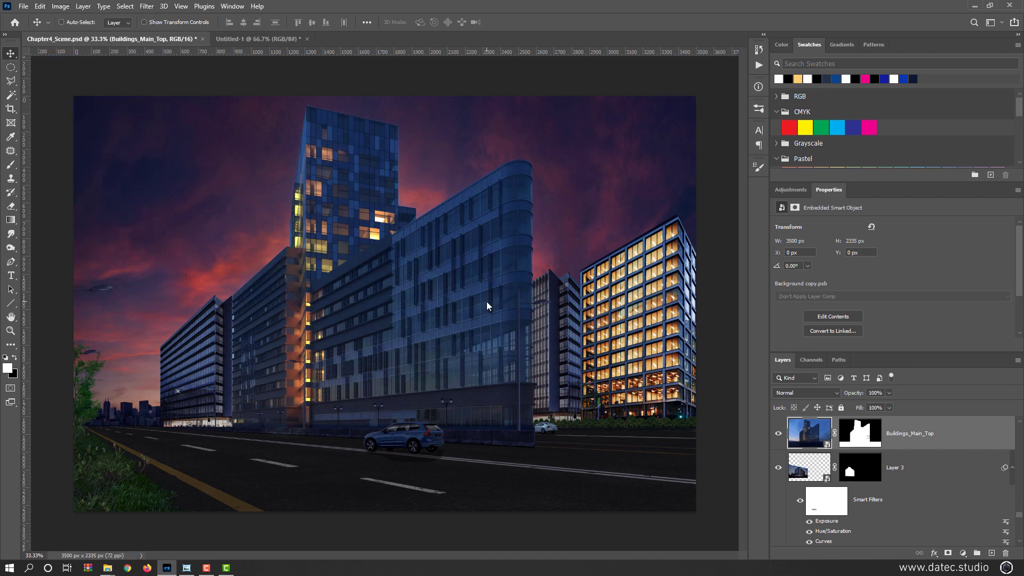
{"action": "key", "text": "ctrl"}
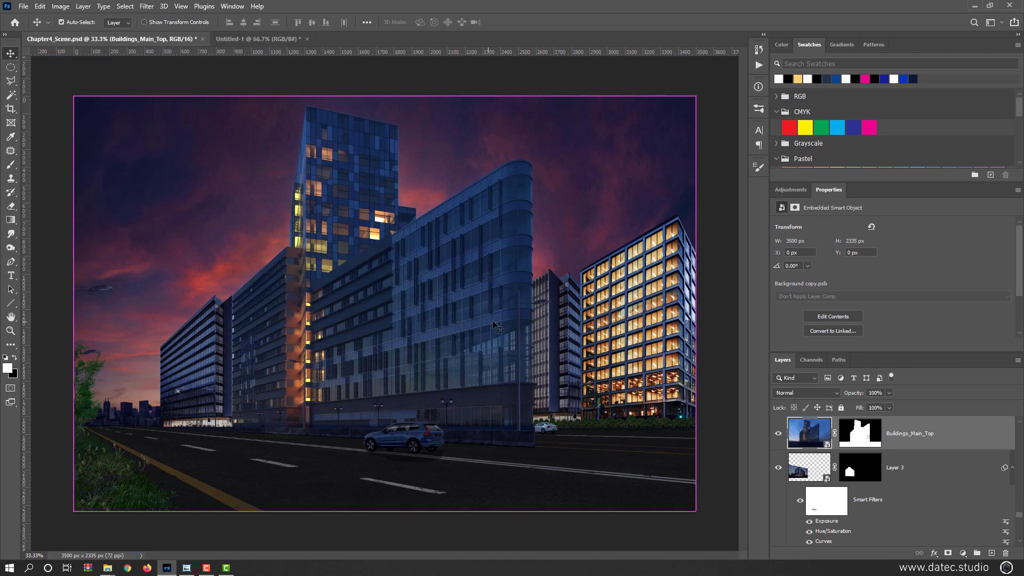
{"action": "key", "text": "ctrl+z"}
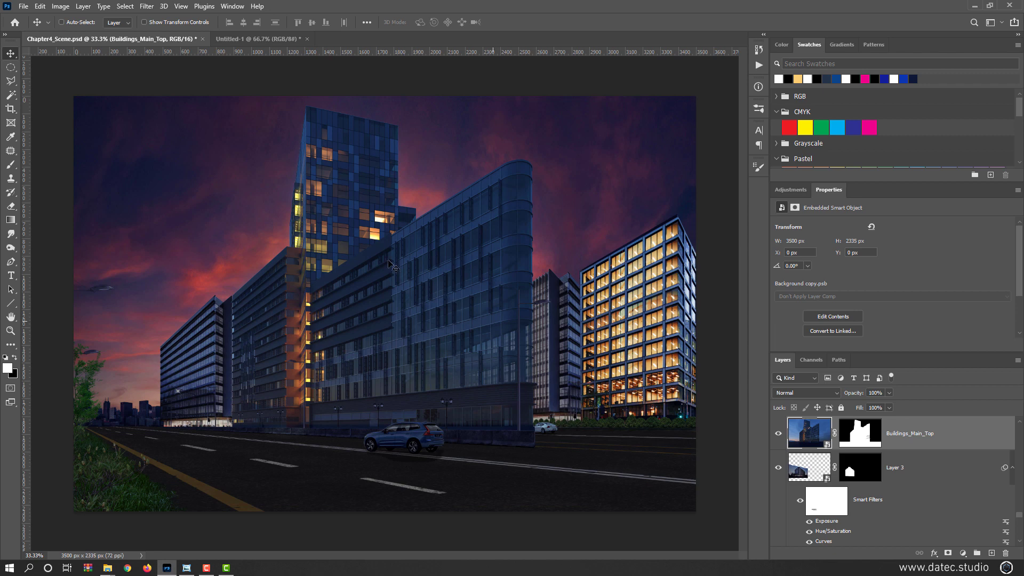
{"action": "key", "text": "ctrl+shift+z"}
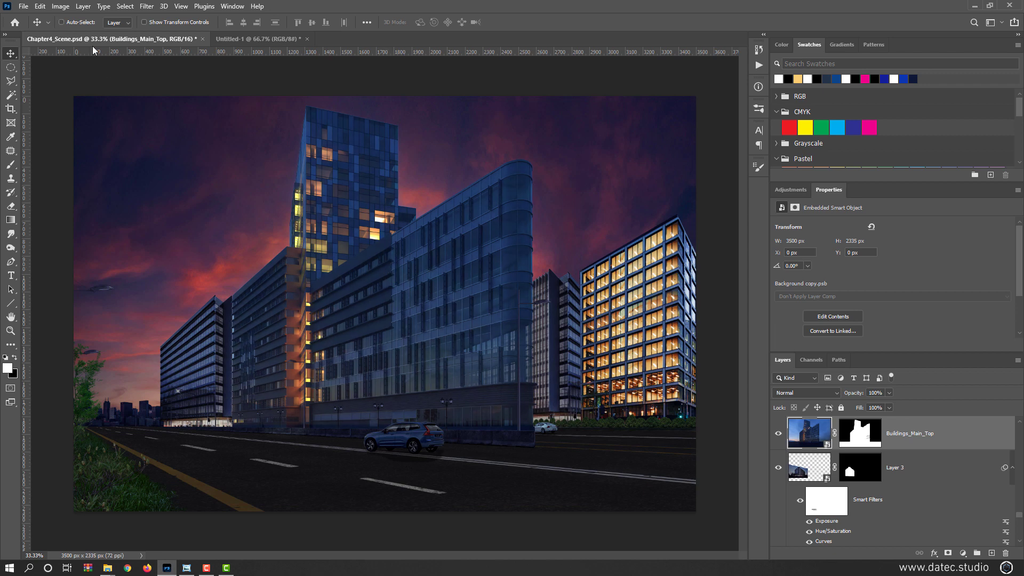
Try Auto Tone on the Buildings_Main_Top layer and undo it.
{"action": "left_click", "coordinate": [62, 7]}
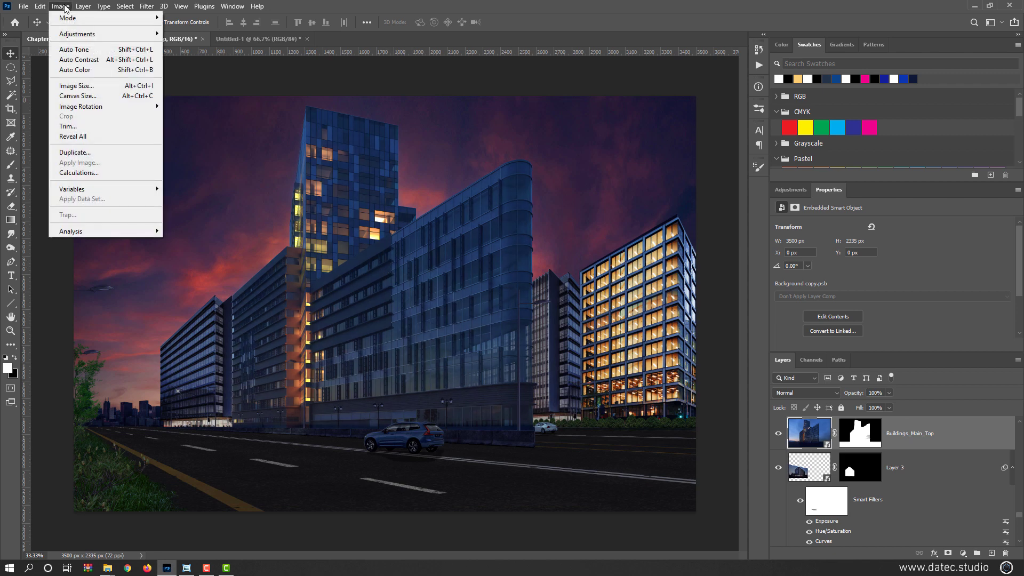
{"action": "left_click", "coordinate": [104, 51]}
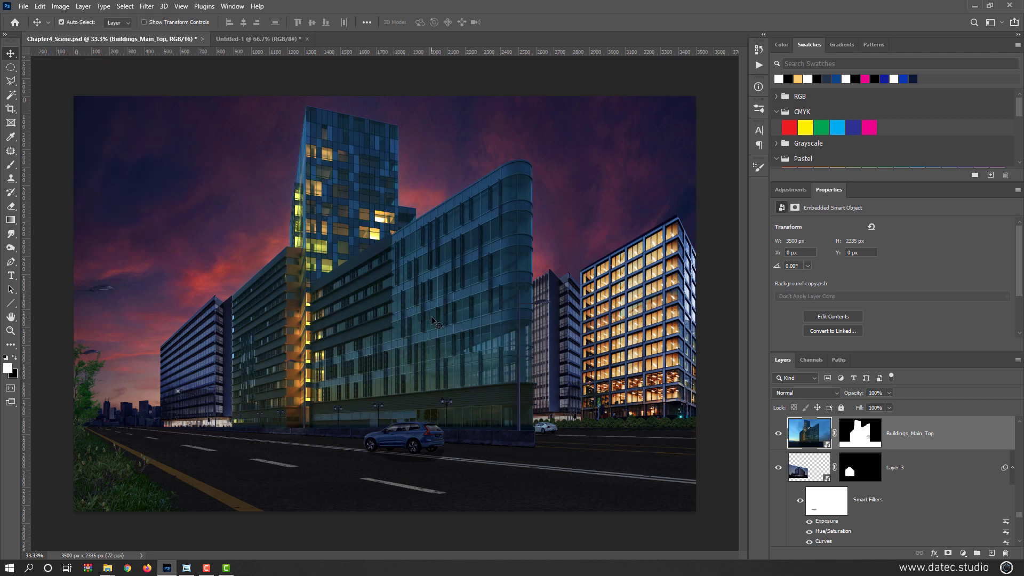
{"action": "key", "text": "ctrl+z"}
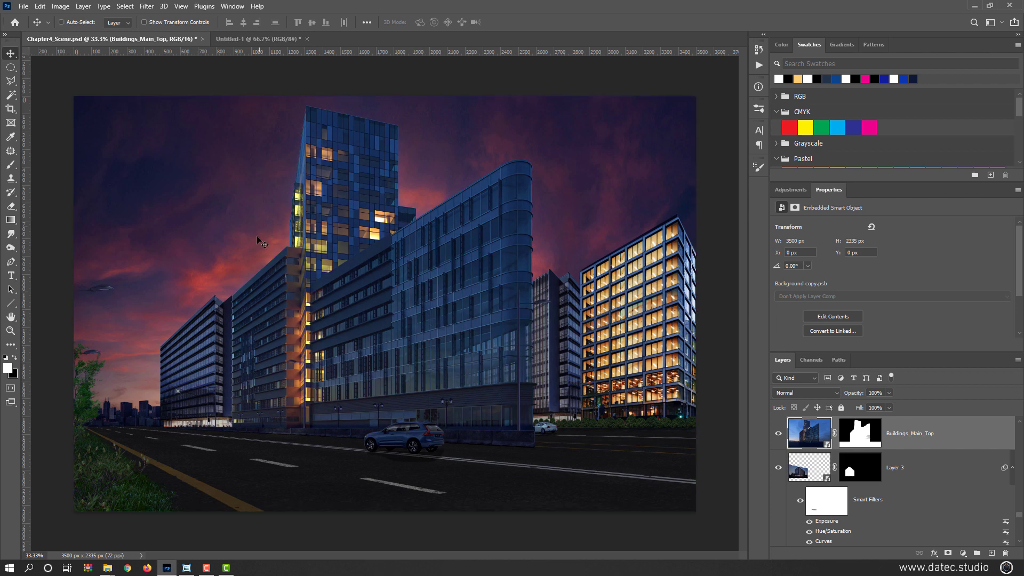
Try Auto Color on the Buildings_Main_Top layer twice to judge the colour change, undoing it each time.
{"action": "left_click", "coordinate": [61, 7]}
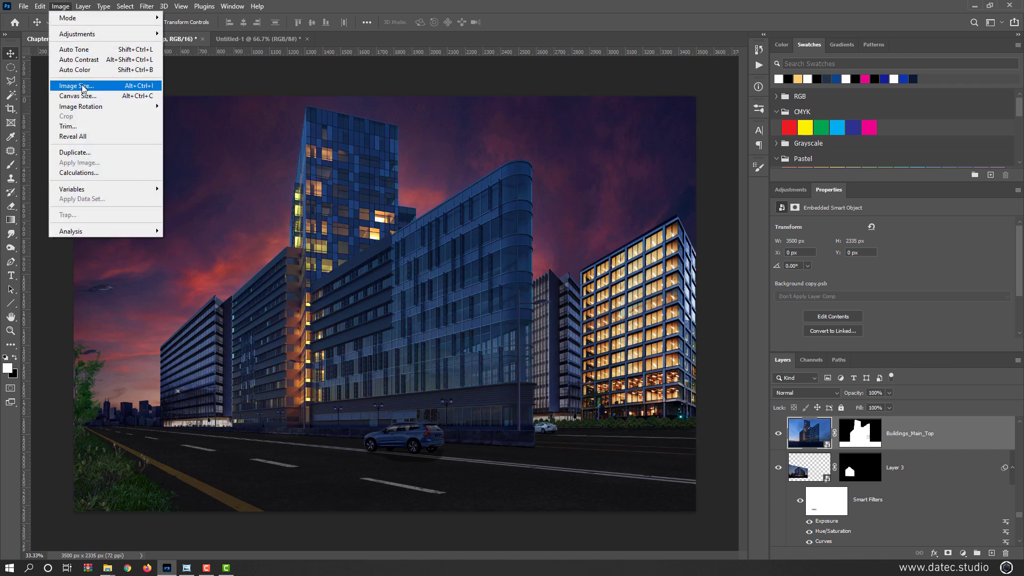
{"action": "left_click", "coordinate": [93, 71]}
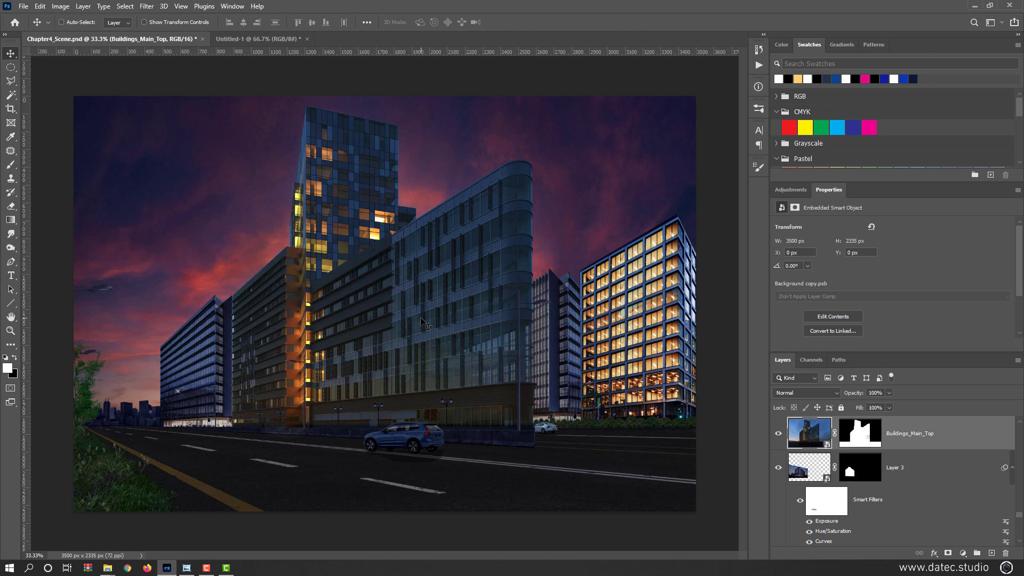
{"action": "left_click", "coordinate": [61, 8]}
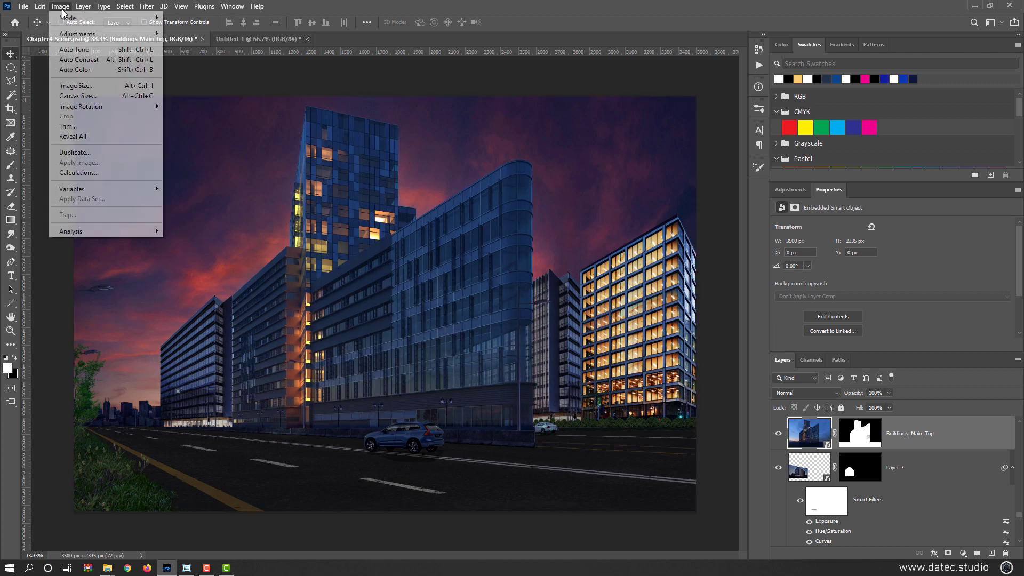
{"action": "left_click", "coordinate": [108, 72]}
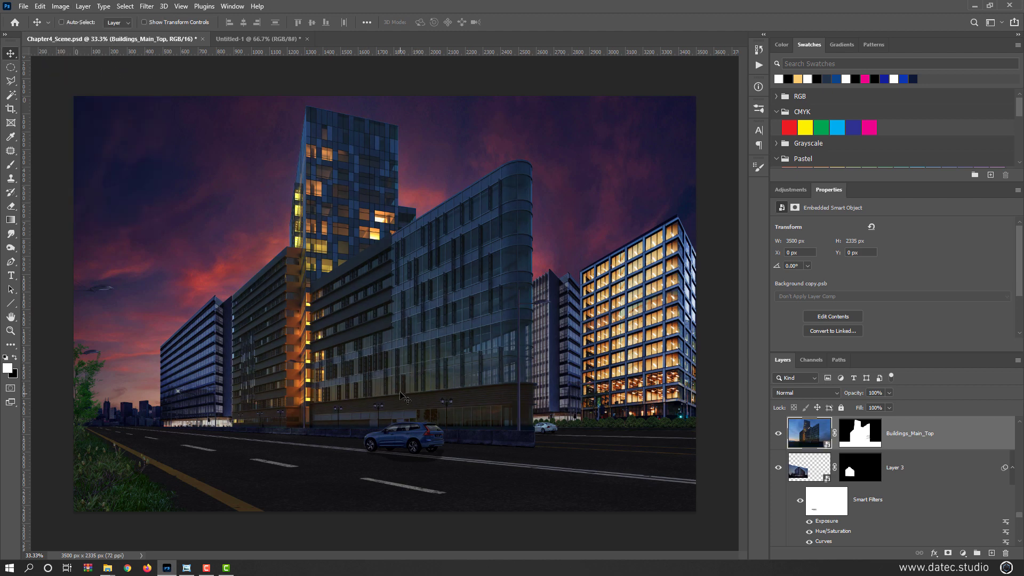
{"action": "key", "text": "ctrl"}
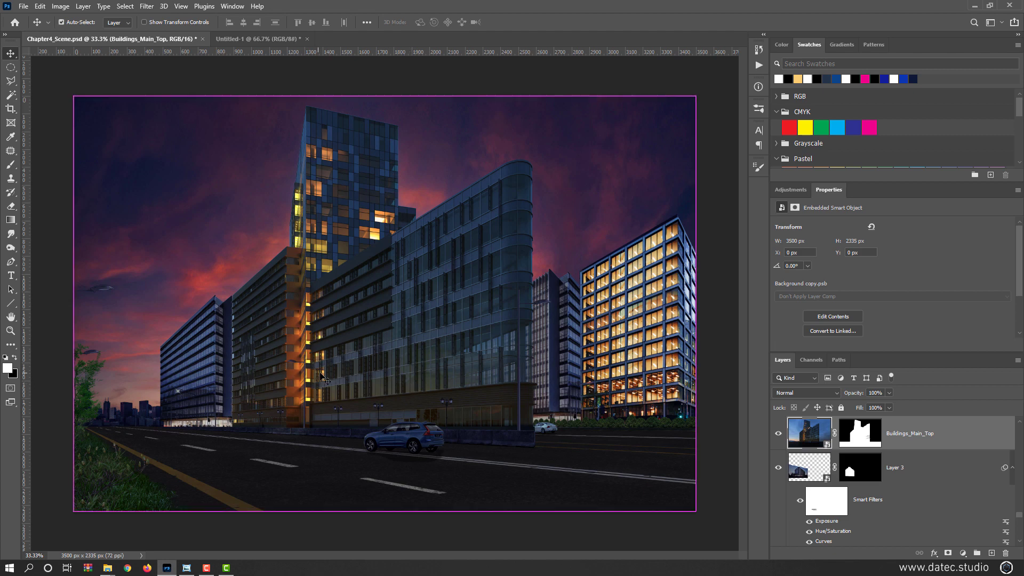
{"action": "key", "text": "ctrl+z"}
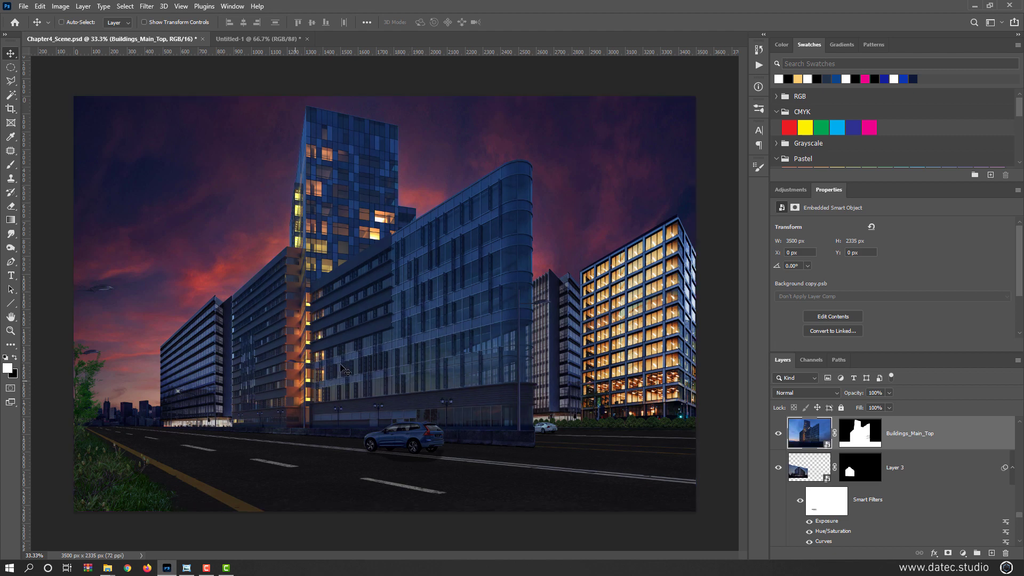
Try the automatic correction in a Levels adjustment on Buildings_Main_Top and discard it.
{"action": "left_click", "coordinate": [61, 7]}
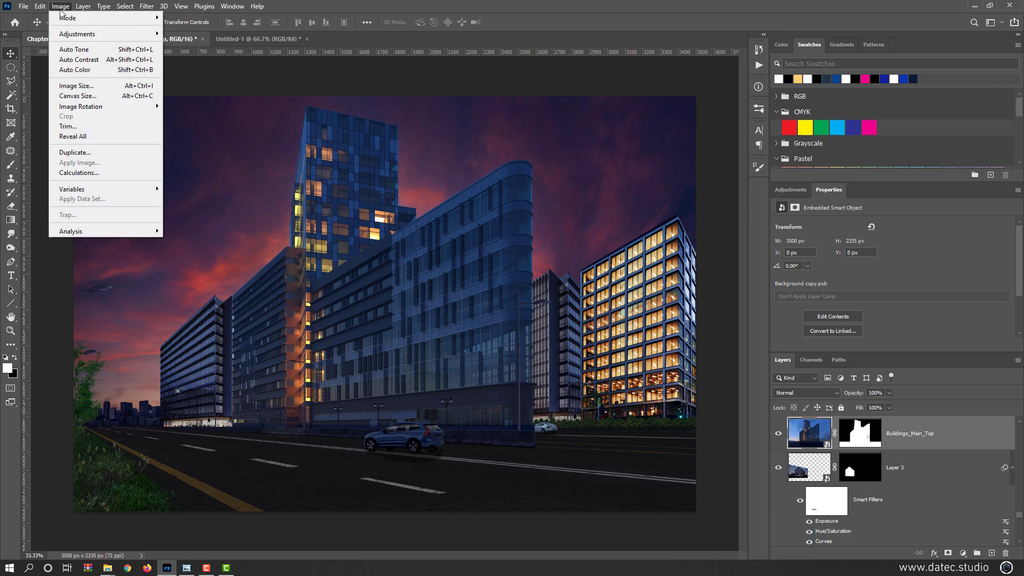
{"action": "mouse_move", "coordinate": [79, 35]}
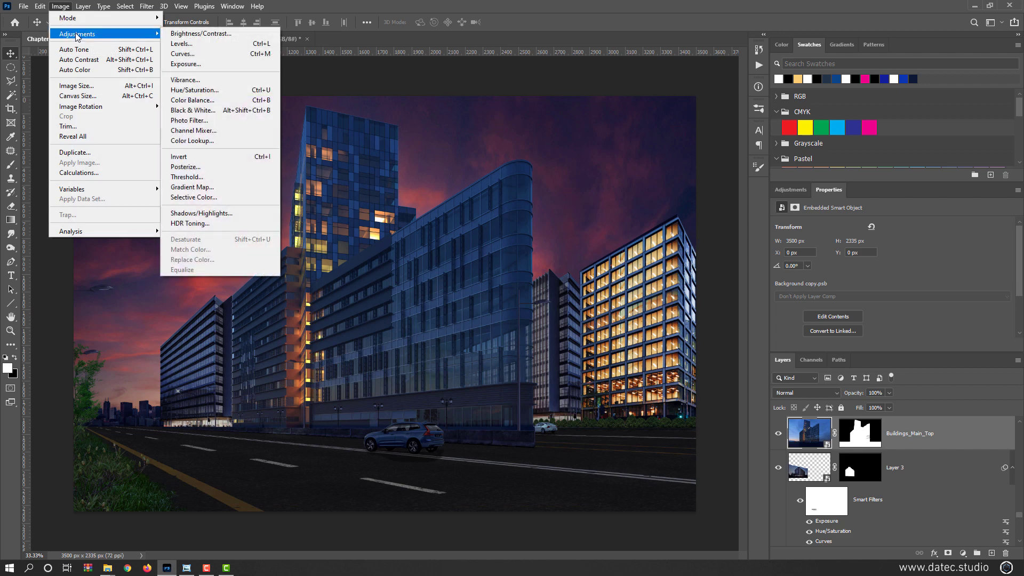
{"action": "left_click", "coordinate": [213, 43]}
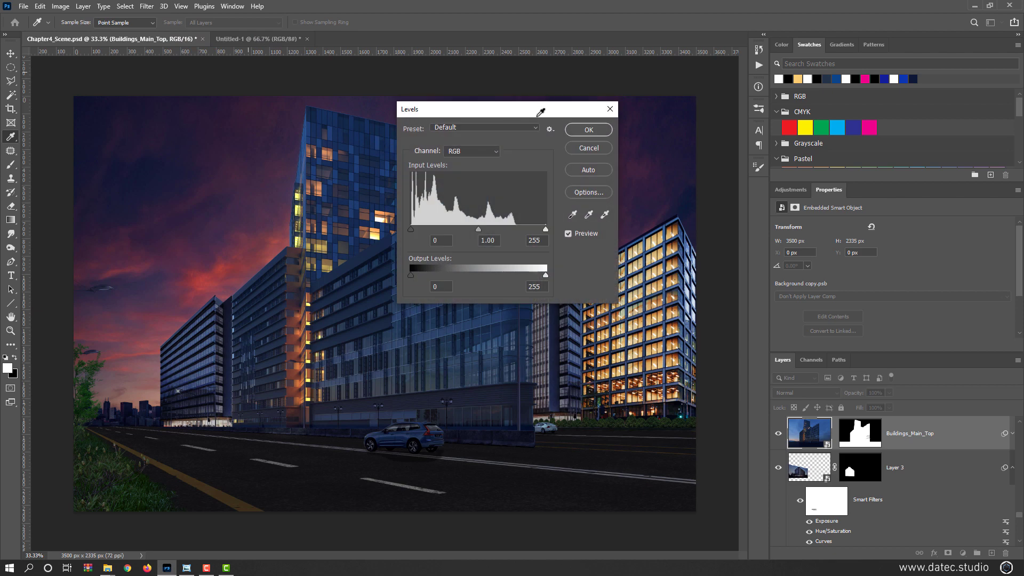
{"action": "left_click_drag", "start_coordinate": [539, 110], "coordinate": [647, 105]}
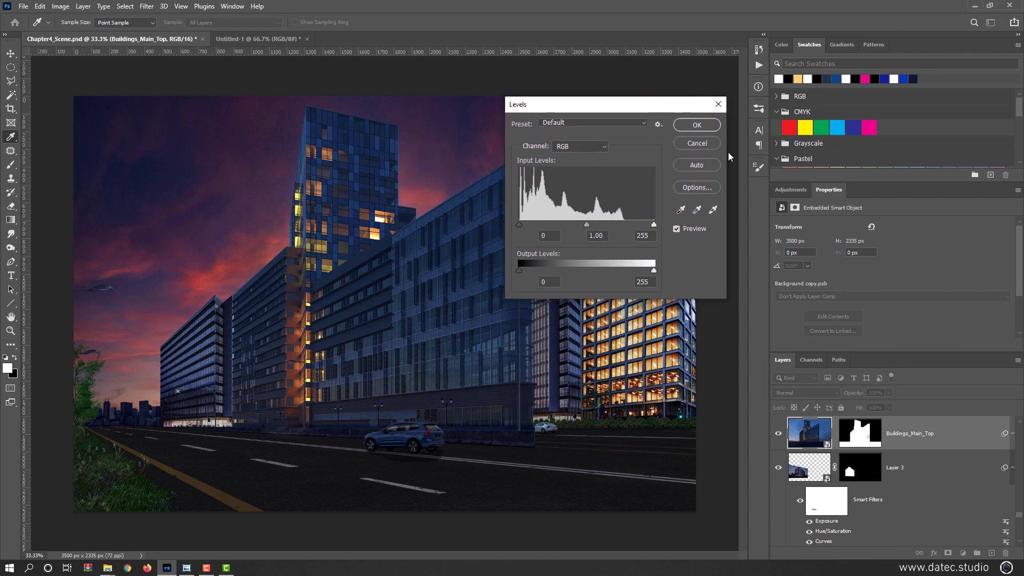
{"action": "left_click", "coordinate": [696, 165]}
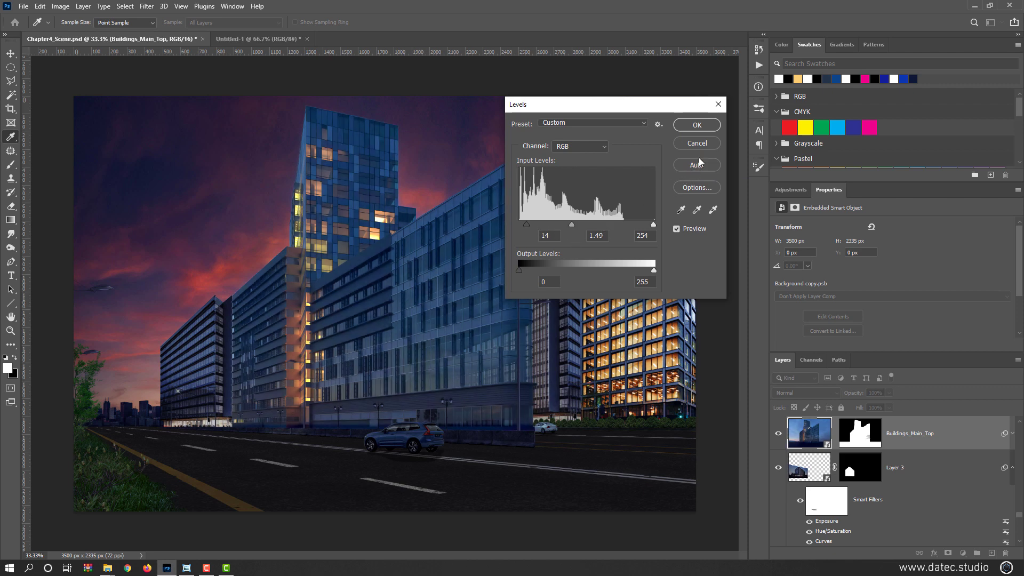
{"action": "key", "text": "v"}
{"action": "left_click", "coordinate": [697, 143]}
Try the automatic correction in a Curves adjustment on the Buildings_Main_Top layer.
{"action": "left_click", "coordinate": [60, 5]}
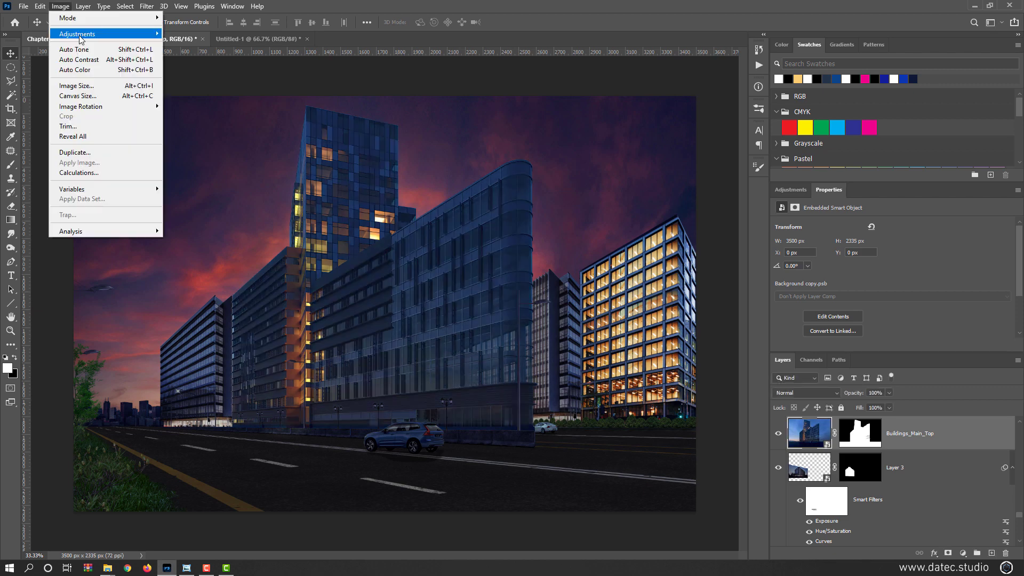
{"action": "mouse_move", "coordinate": [154, 34]}
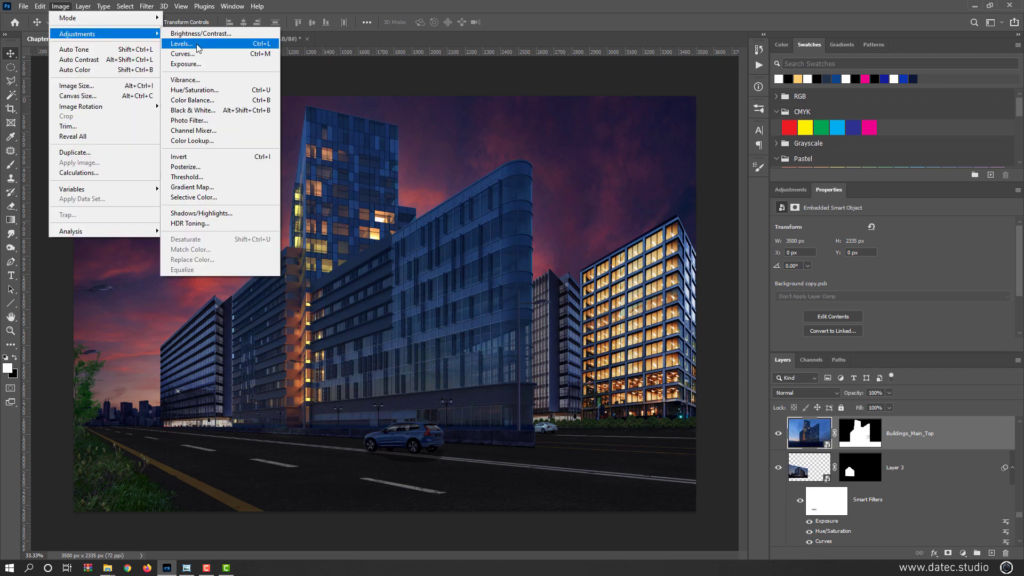
{"action": "left_click", "coordinate": [199, 57]}
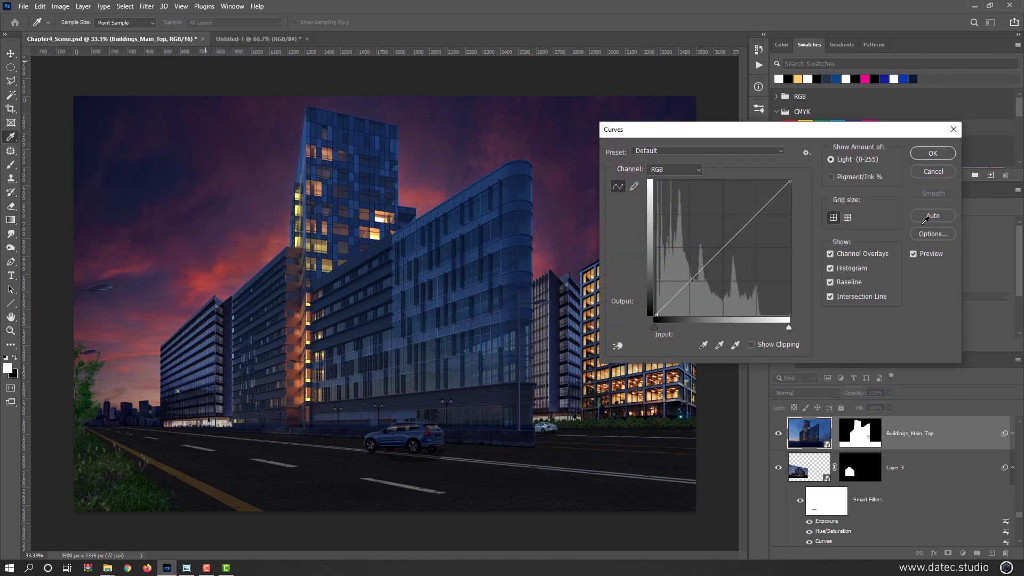
{"action": "left_click", "coordinate": [929, 216]}
{"action": "key", "text": "Return"}
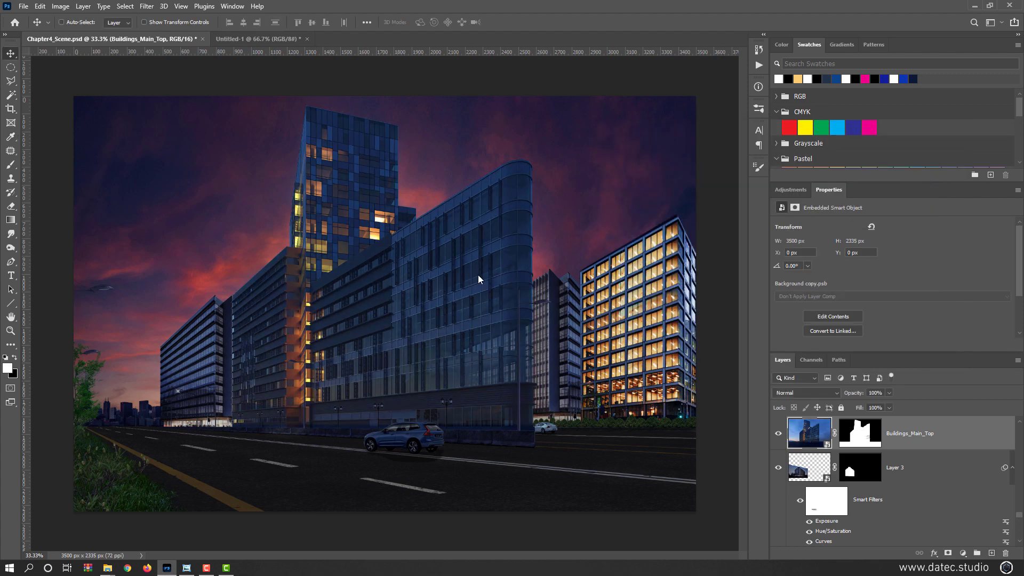
Apply a Brightness/Contrast adjustment to Buildings_Main_Top with brightness 17 and contrast 12, comparing it with the preview off.
{"action": "left_click", "coordinate": [60, 6]}
{"action": "mouse_move", "coordinate": [65, 35]}
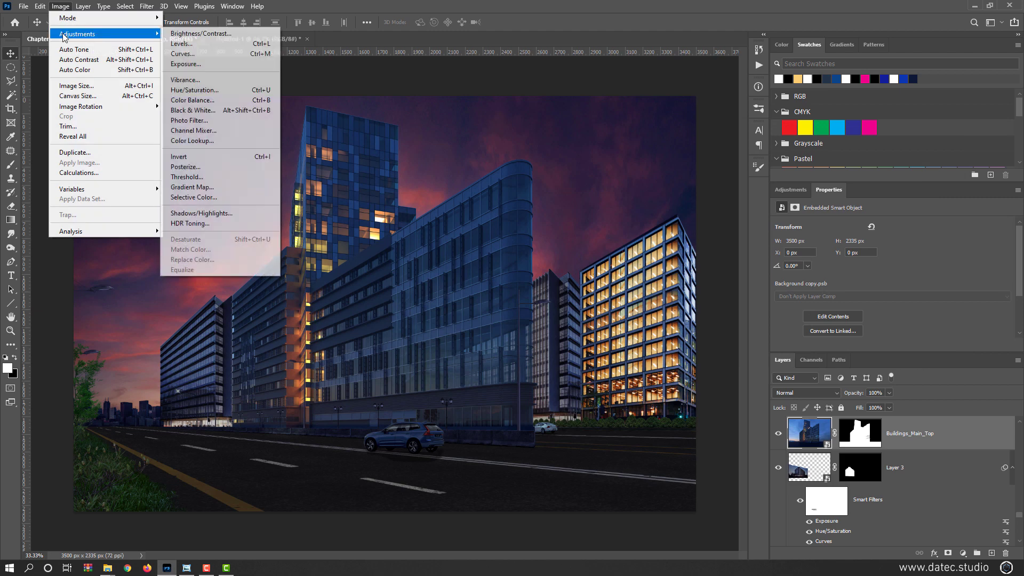
{"action": "left_click", "coordinate": [186, 35]}
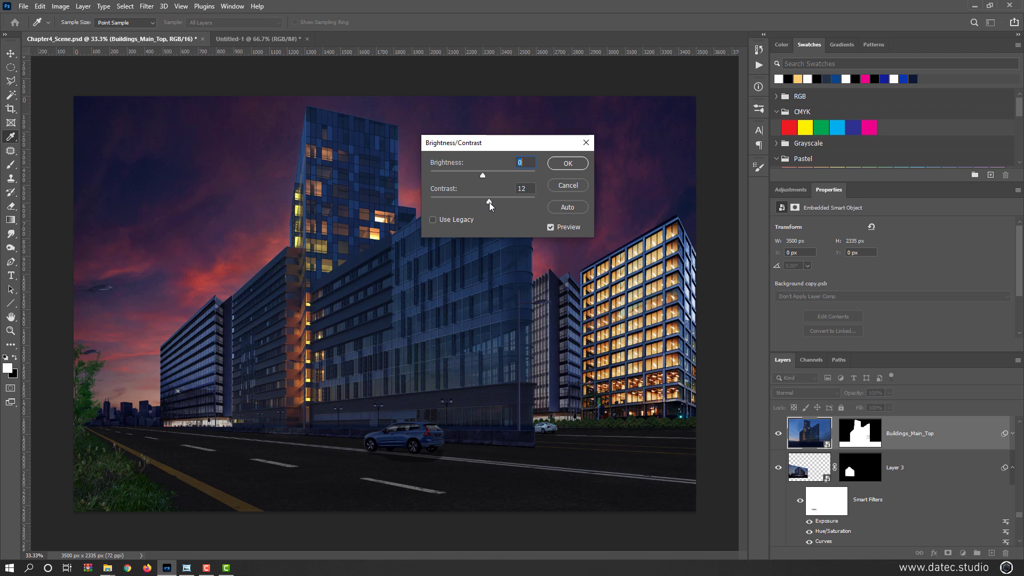
{"action": "key", "text": "Tab"}
{"action": "left_click_drag", "start_coordinate": [488, 174], "coordinate": [488, 174]}
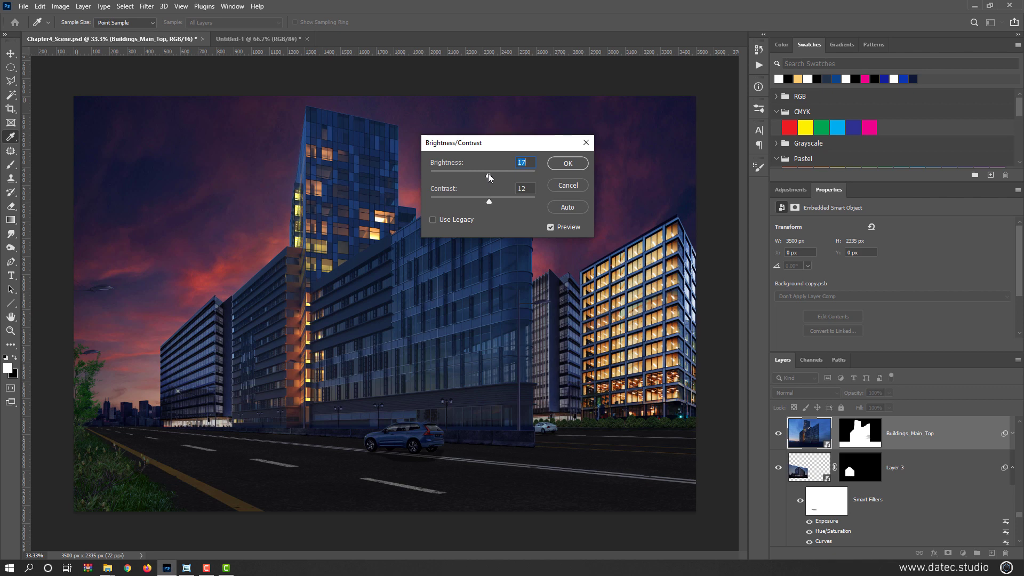
{"action": "left_click", "coordinate": [551, 227]}
{"action": "left_click", "coordinate": [552, 227]}
{"action": "left_click", "coordinate": [567, 163]}
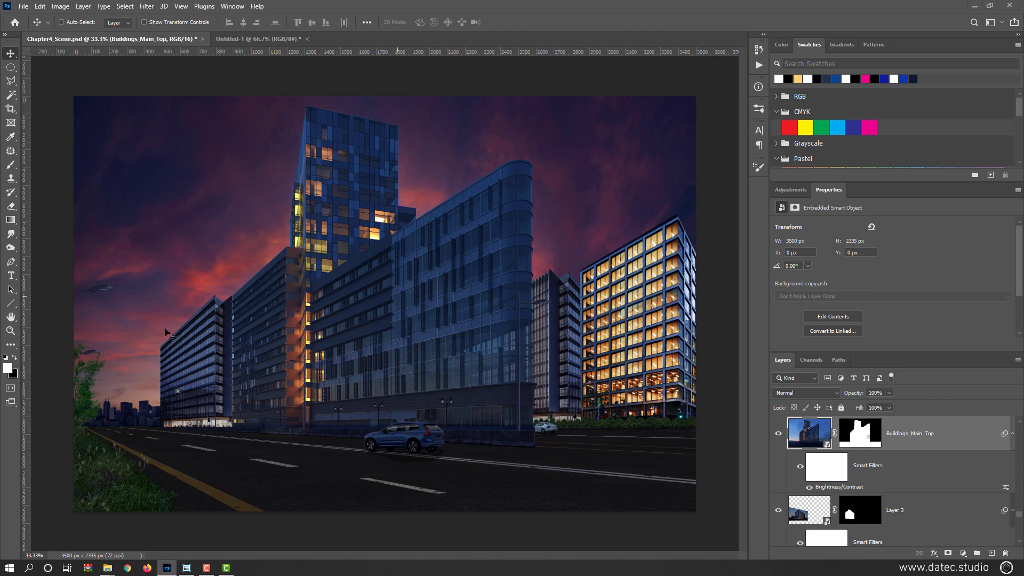
Open 001.VRayReflection.exr from the Render folder as a separate document, reading its alpha data as an alpha channel.
{"action": "left_click", "coordinate": [108, 568]}
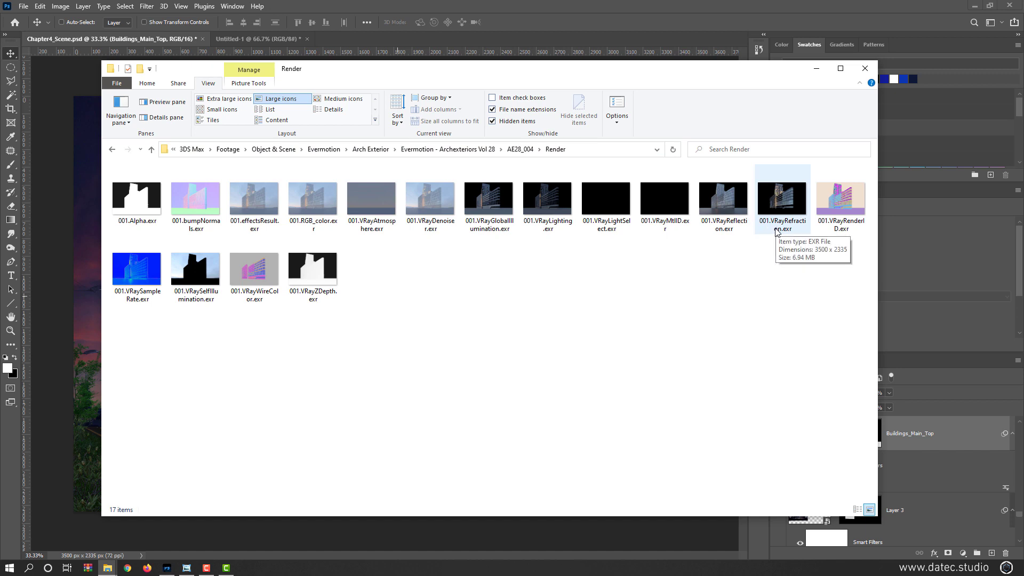
{"action": "left_click_drag", "start_coordinate": [722, 206], "coordinate": [520, 43]}
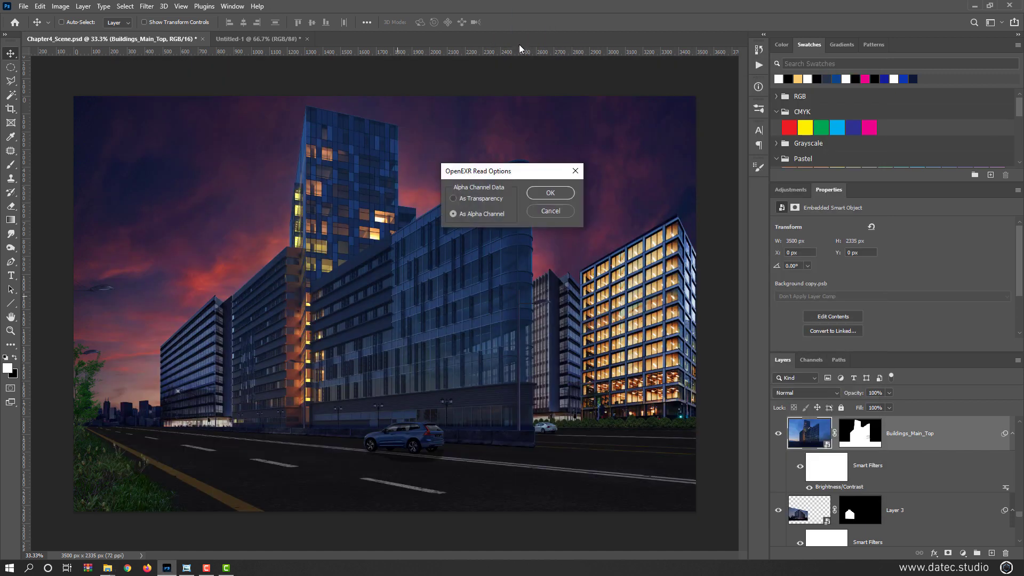
{"action": "left_click", "coordinate": [532, 197]}
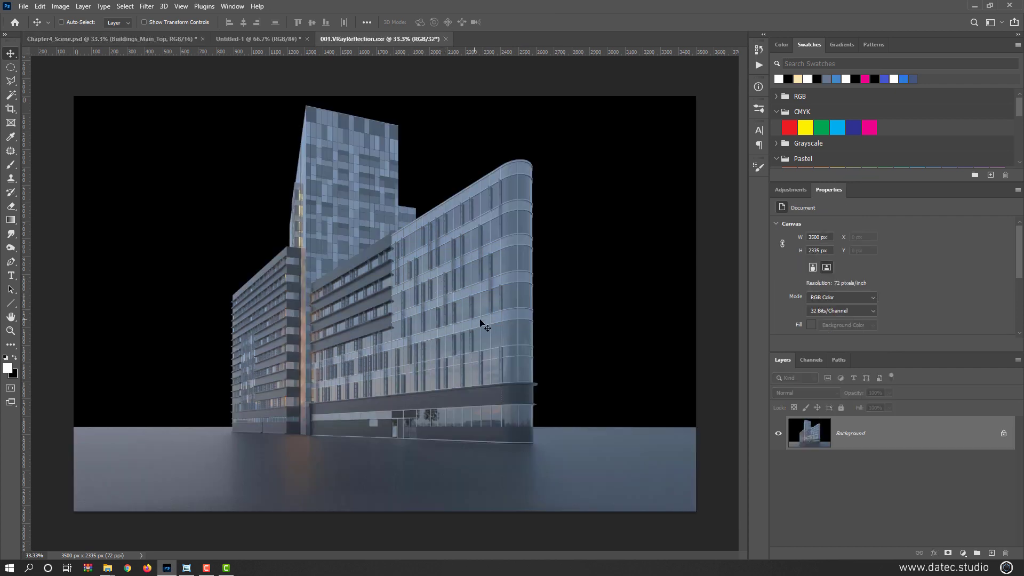
Darken the reflection render with an Exposure adjustment using a gamma correction of 0.5.
{"action": "left_click", "coordinate": [60, 6]}
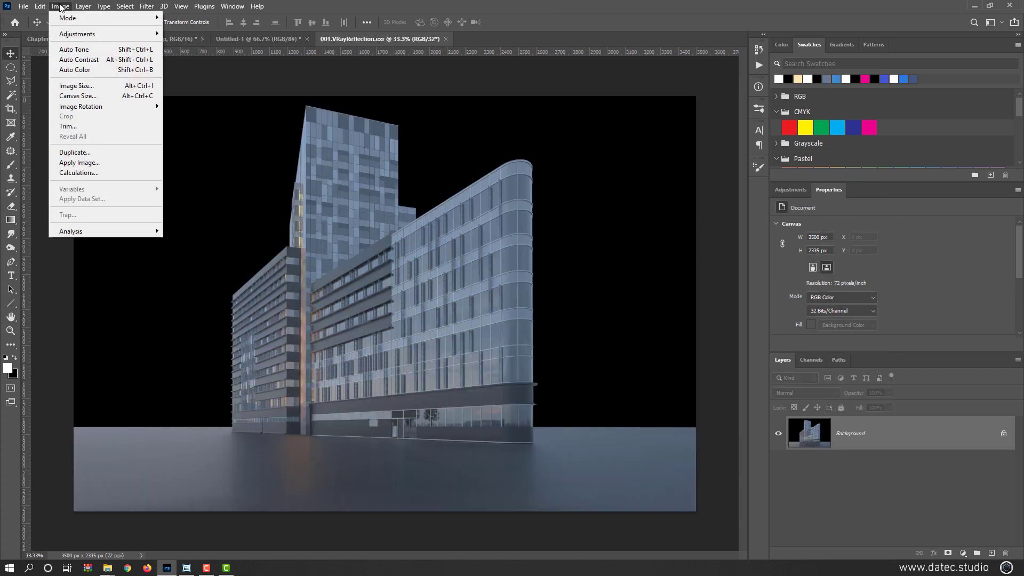
{"action": "mouse_move", "coordinate": [82, 34]}
{"action": "left_click", "coordinate": [200, 64]}
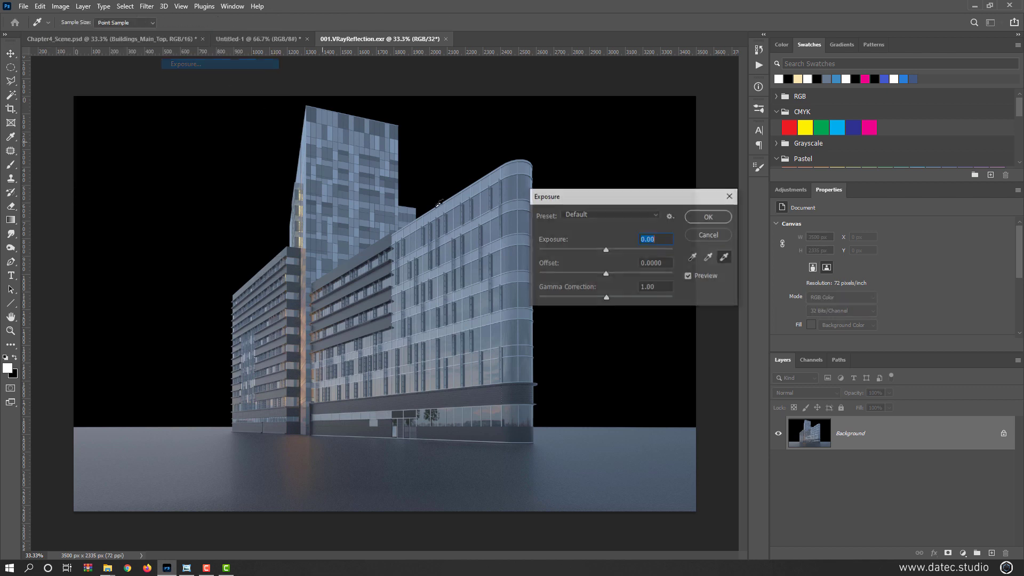
{"action": "left_click_drag", "start_coordinate": [661, 288], "coordinate": [616, 289]}
{"action": "type", "text": ".5"}
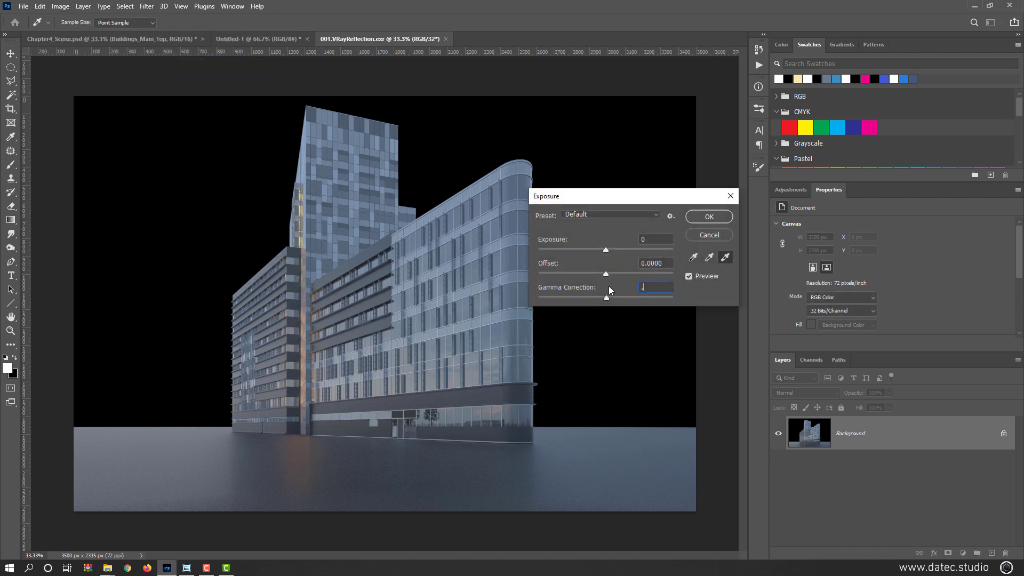
{"action": "left_click", "coordinate": [709, 216]}
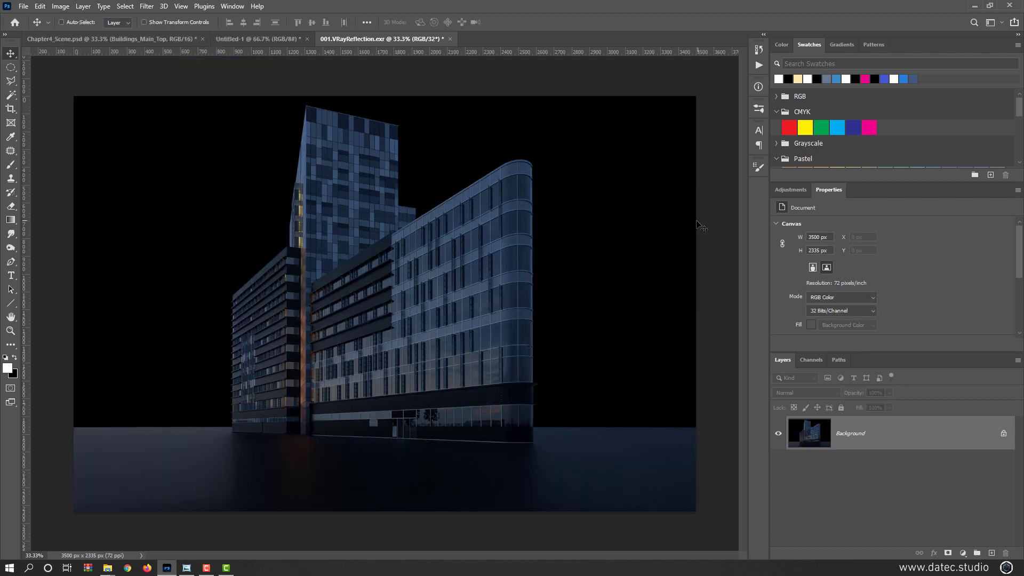
Convert the reflection render to 16 bits per channel, using the Exposure and Gamma method in HDR Toning.
{"action": "left_click", "coordinate": [60, 6]}
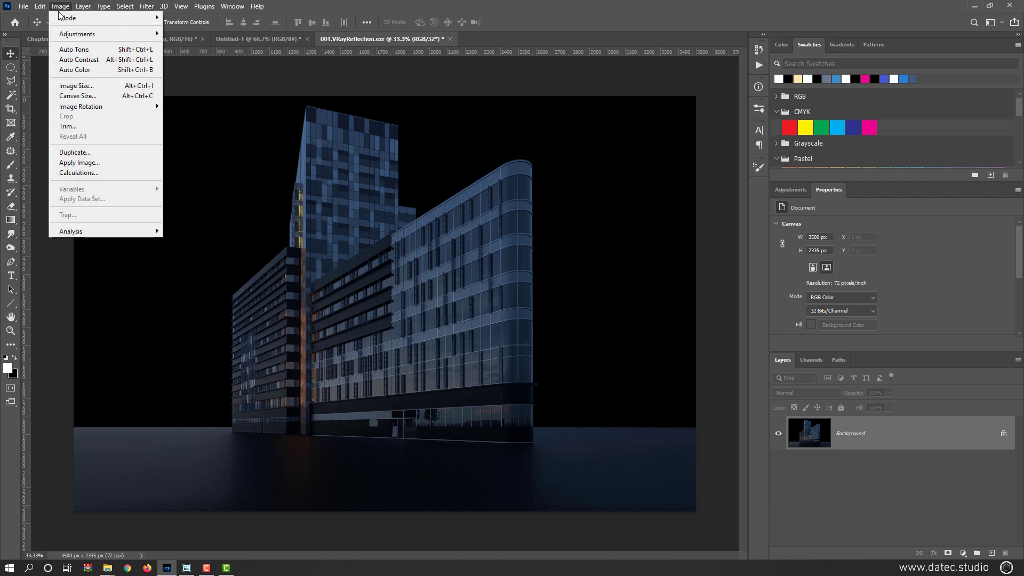
{"action": "mouse_move", "coordinate": [92, 23]}
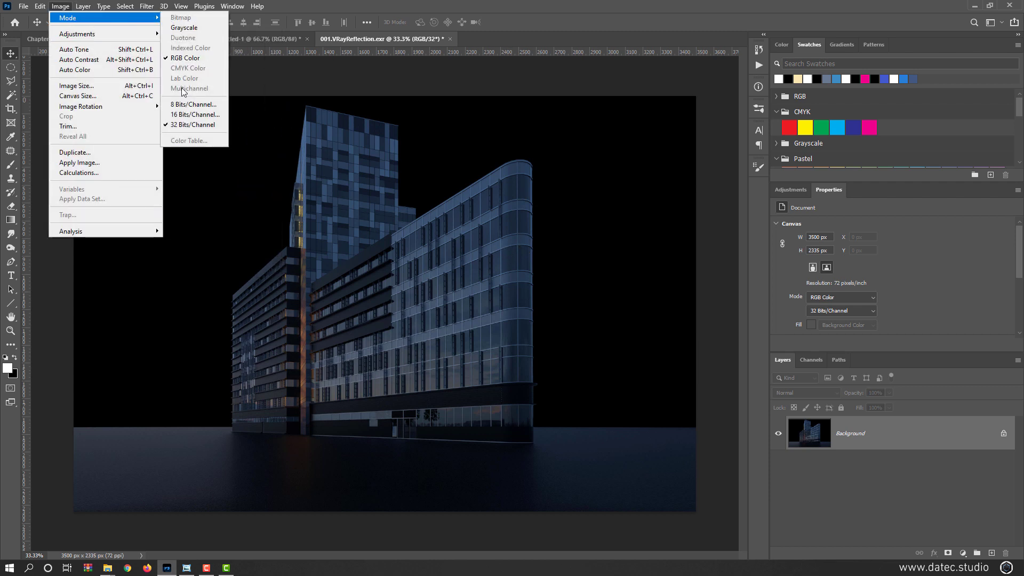
{"action": "left_click", "coordinate": [193, 114]}
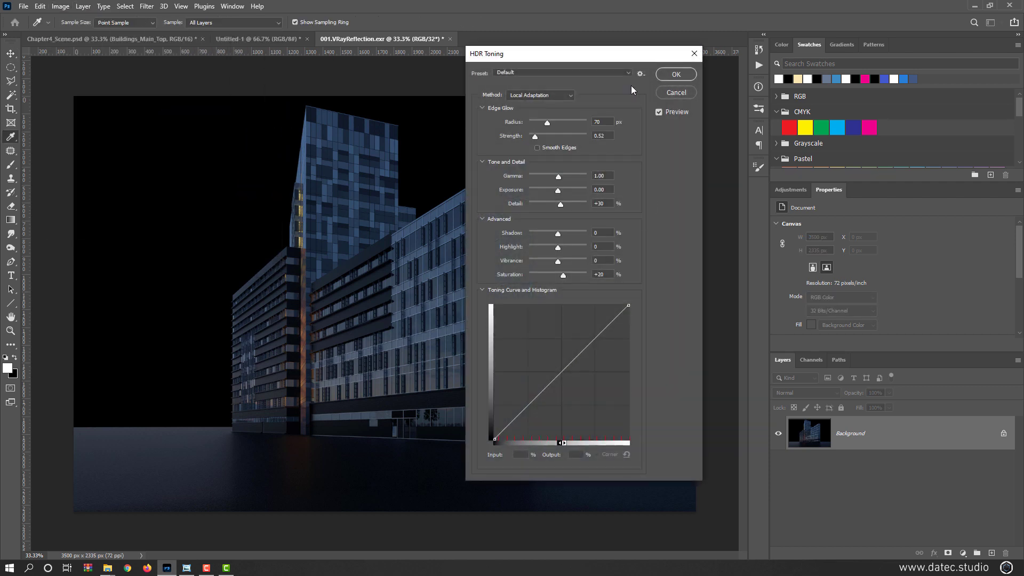
{"action": "left_click", "coordinate": [540, 95]}
{"action": "left_click", "coordinate": [535, 105]}
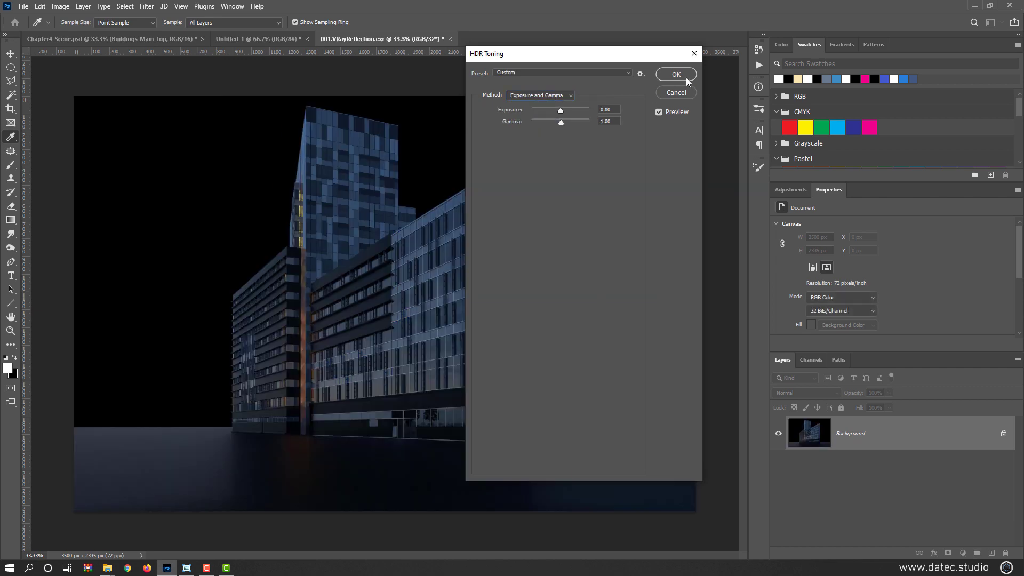
{"action": "left_click", "coordinate": [676, 74]}
Copy the reflection render into Chapter4_Scene.psd as an aligned layer directly above Buildings_Main_Top.
{"action": "key", "text": "v"}
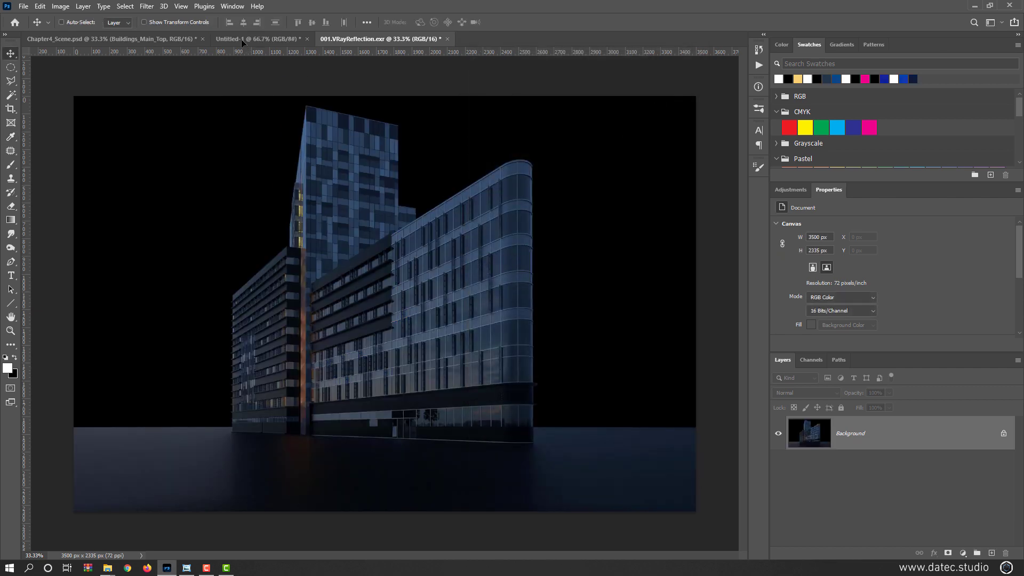
{"action": "left_click", "coordinate": [159, 39]}
{"action": "left_click_drag", "start_coordinate": [158, 37], "coordinate": [342, 219]}
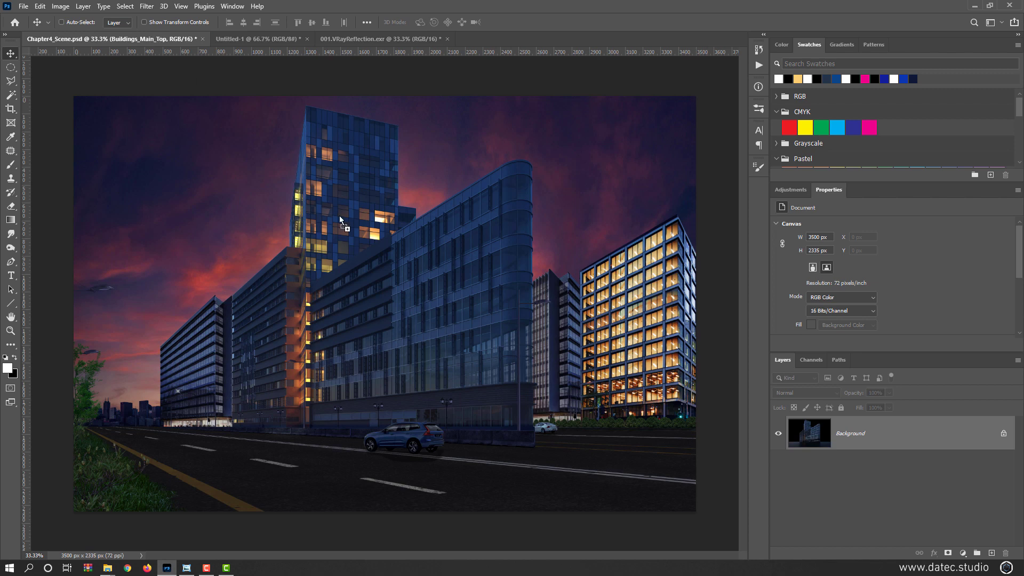
{"action": "left_click_drag", "start_coordinate": [405, 269], "coordinate": [404, 270]}
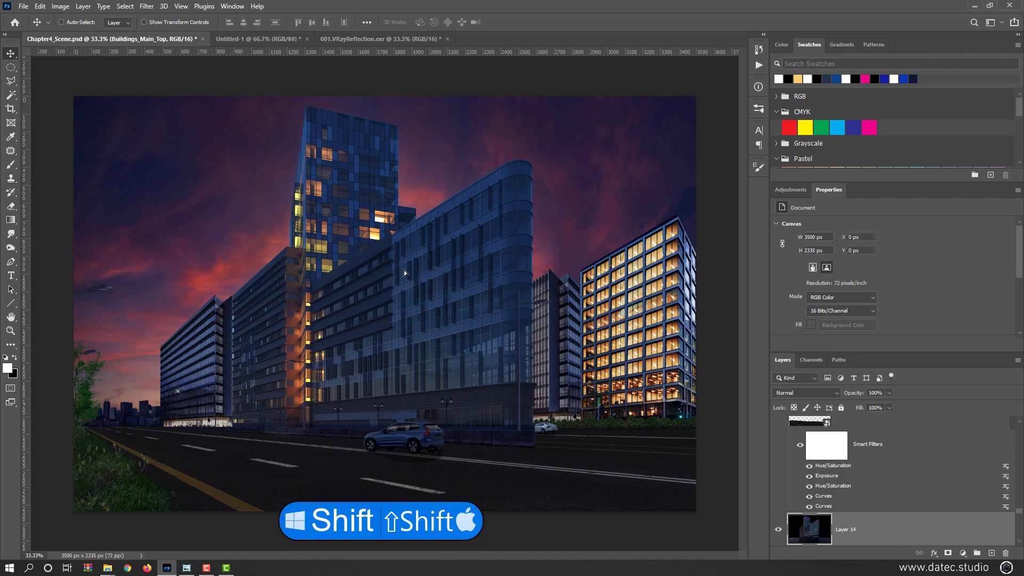
{"action": "scroll", "coordinate": [859, 510], "scroll_direction": "down", "scroll_amount": 1}
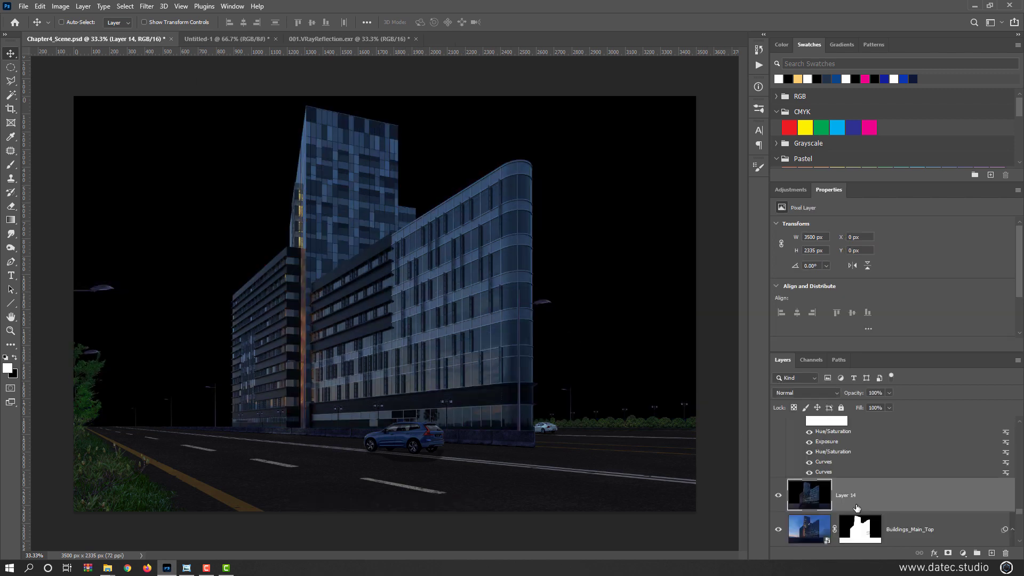
Copy the Buildings_Main_Top layer mask onto the reflection layer, Layer 14.
{"action": "key", "text": "alt"}
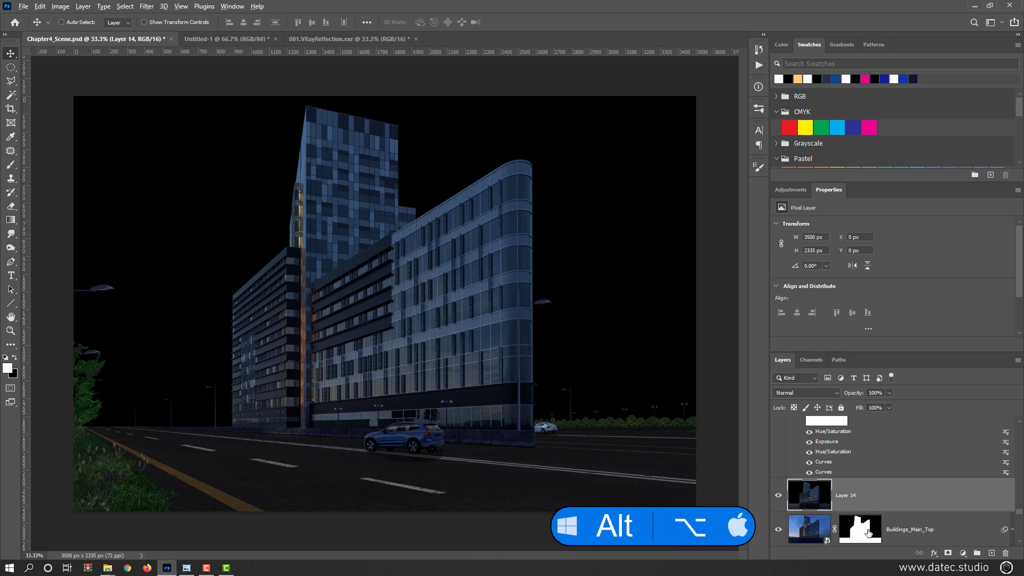
{"action": "left_click_drag", "start_coordinate": [865, 535], "coordinate": [863, 502]}
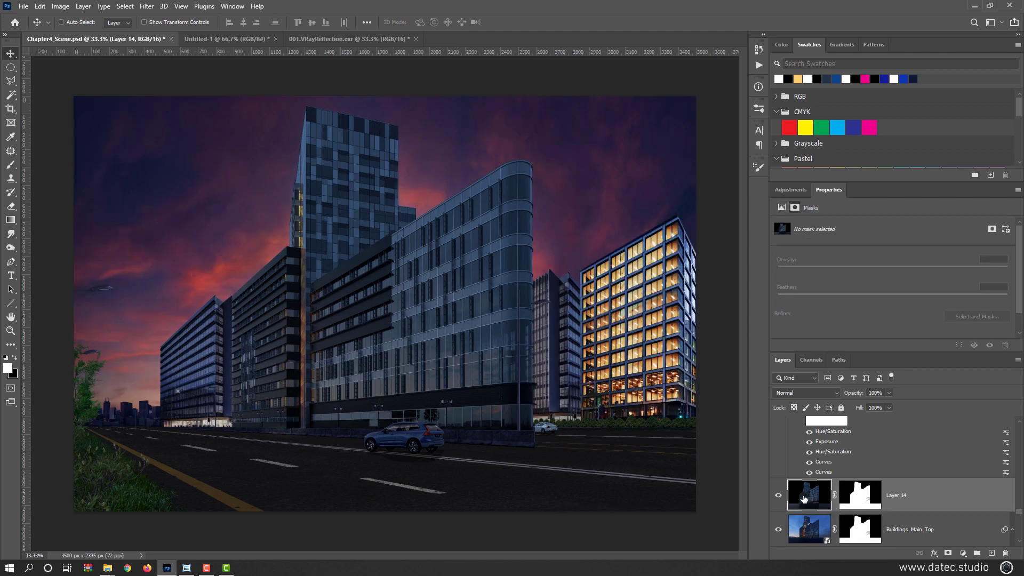
Try the Screen and Overlay blend modes on Layer 14 at full opacity.
{"action": "left_click", "coordinate": [824, 397]}
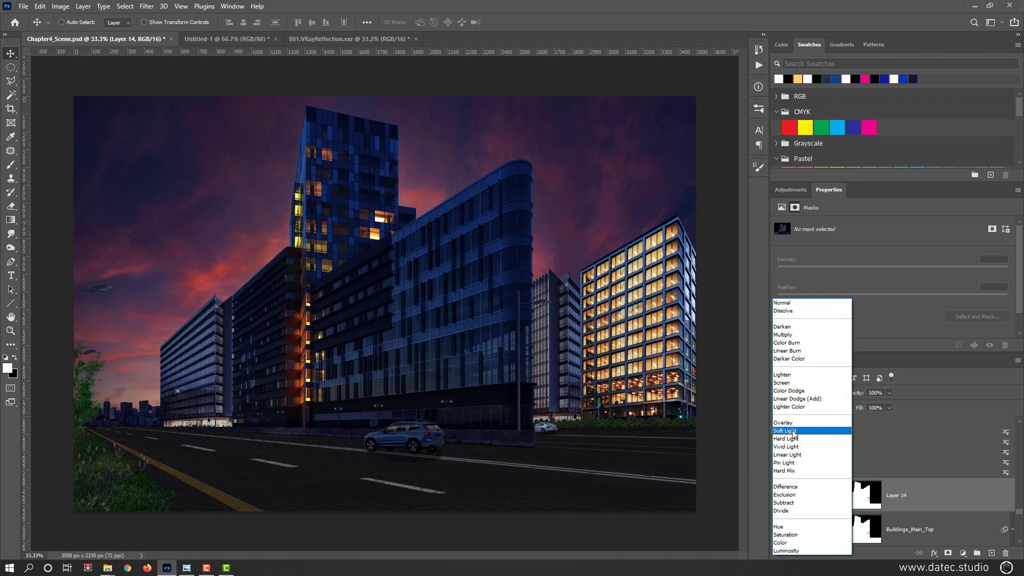
{"action": "left_click", "coordinate": [789, 384]}
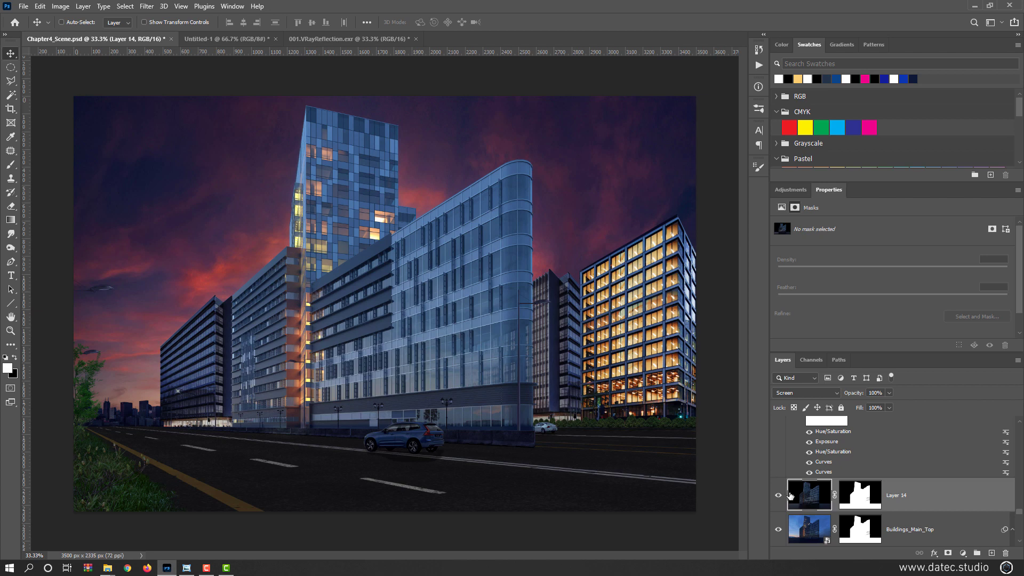
{"action": "left_click", "coordinate": [812, 393]}
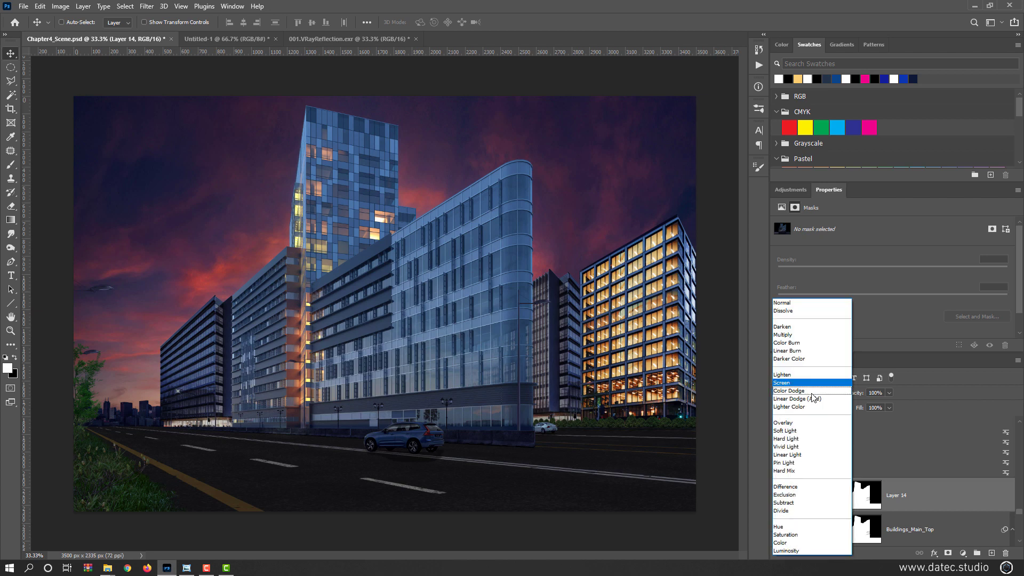
{"action": "left_click", "coordinate": [785, 422]}
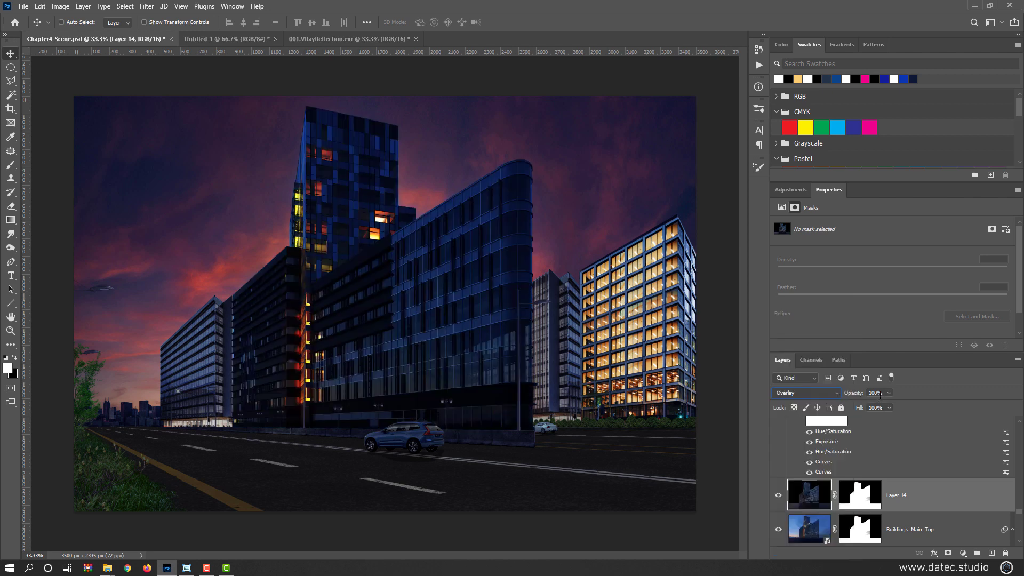
Set Layer 14's opacity to 20%, compare the scene with it hidden, and change its blend mode to Screen.
{"action": "left_click", "coordinate": [883, 394]}
{"action": "type", "text": "20"}
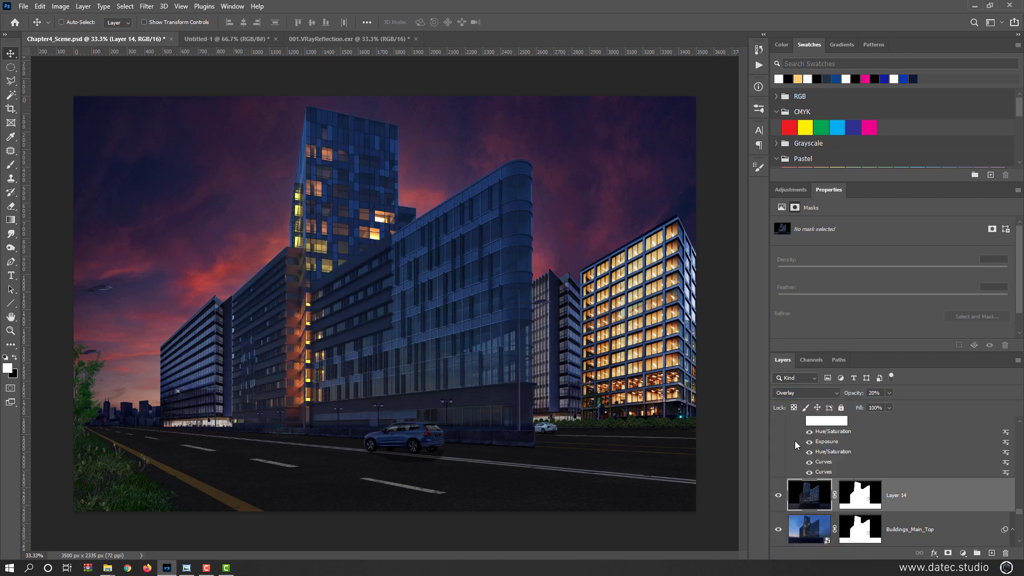
{"action": "left_click", "coordinate": [779, 495]}
{"action": "left_click", "coordinate": [779, 495]}
{"action": "left_click", "coordinate": [815, 498]}
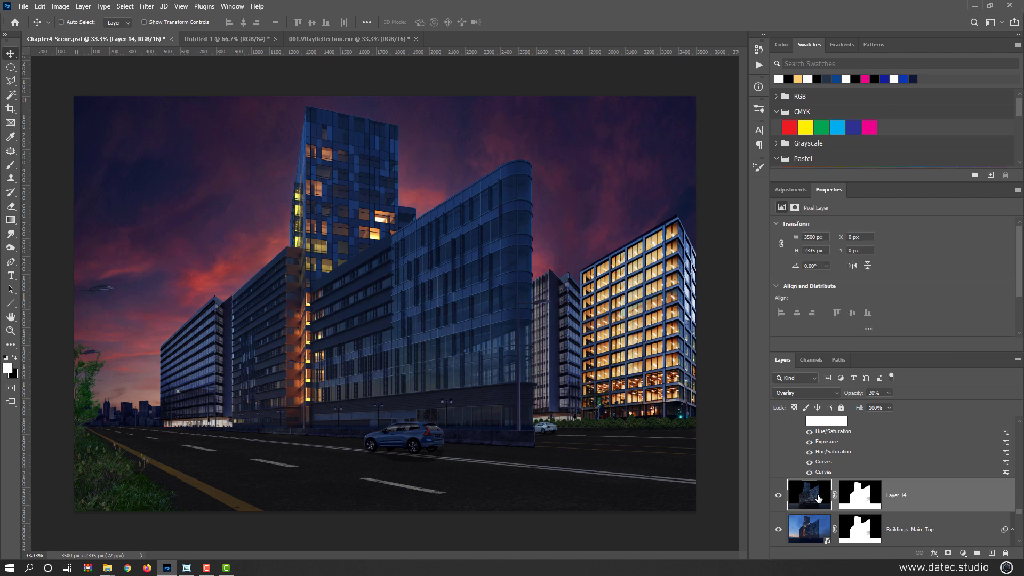
{"action": "left_click", "coordinate": [826, 392]}
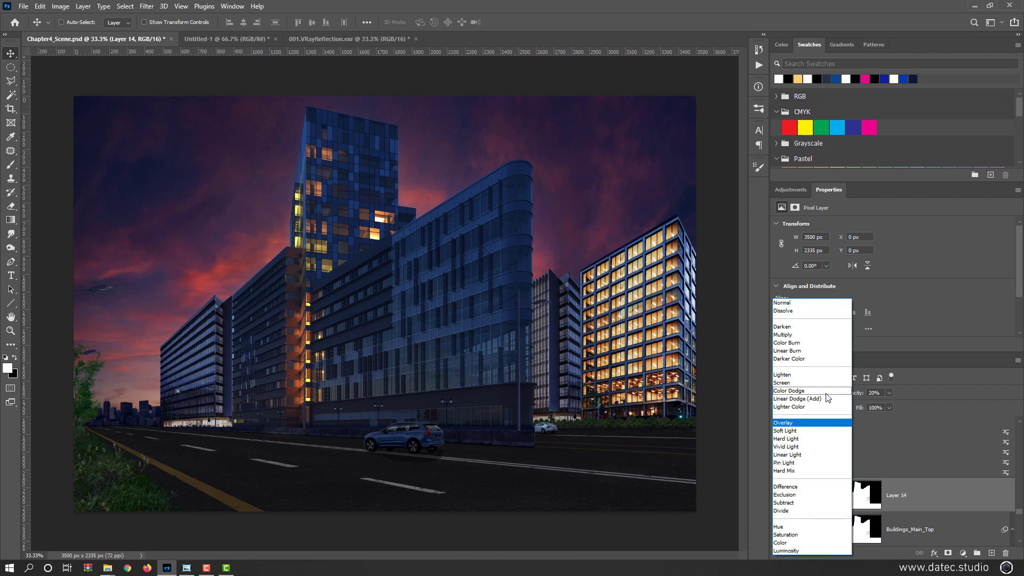
{"action": "left_click", "coordinate": [783, 383]}
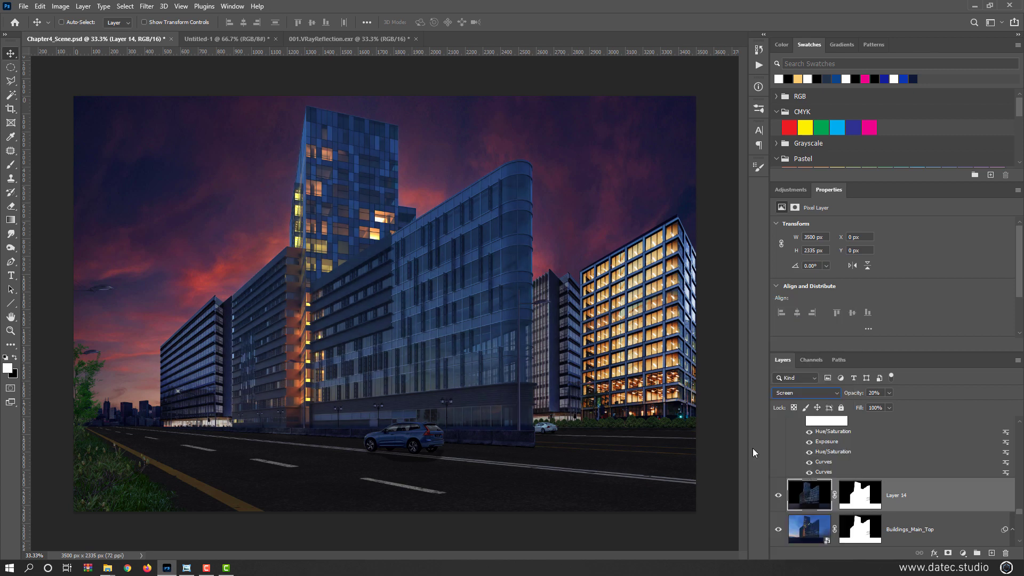
Start an Exposure adjustment on Layer 14 and set the gamma correction to 0.71.
{"action": "left_click", "coordinate": [58, 6]}
{"action": "mouse_move", "coordinate": [75, 33]}
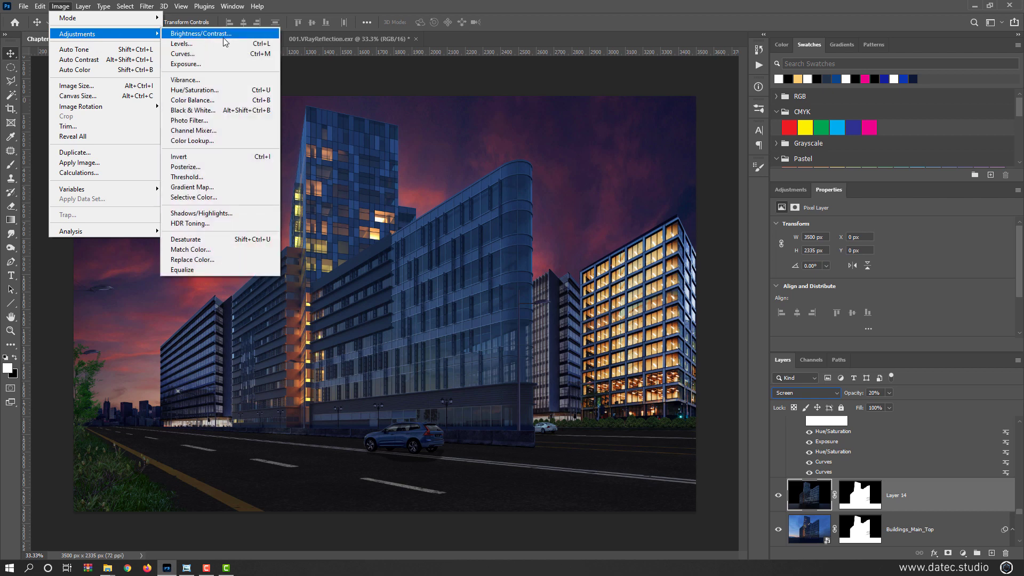
{"action": "left_click", "coordinate": [221, 64]}
{"action": "left_click_drag", "start_coordinate": [607, 298], "coordinate": [619, 302]}
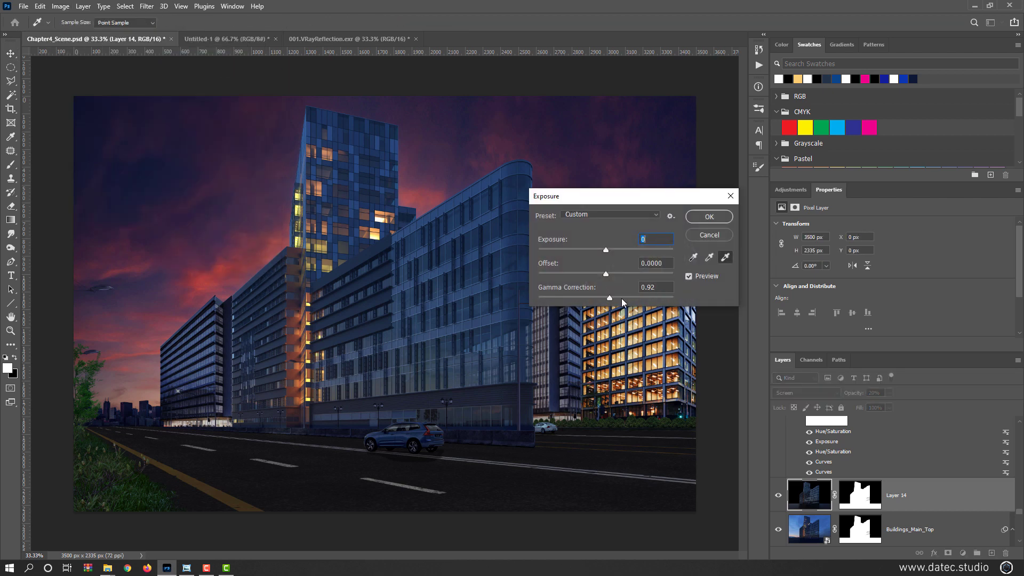
{"action": "left_click", "coordinate": [622, 298]}
{"action": "key", "text": "Tab"}
{"action": "key", "text": "Tab"}
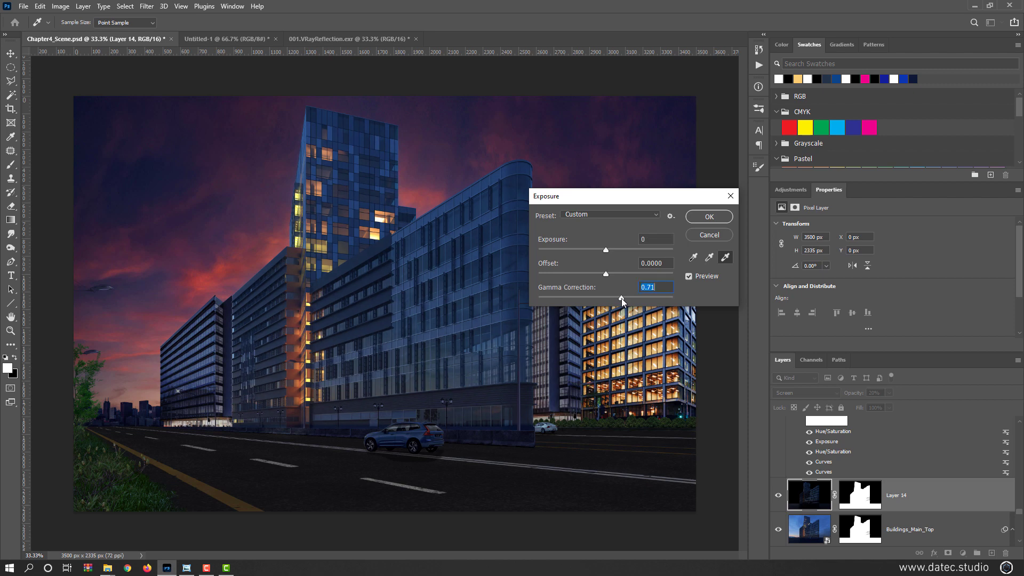
Raise the exposure of Layer 14 to +1.34 and compare the reflections with the preview off.
{"action": "left_click", "coordinate": [598, 249]}
{"action": "left_click_drag", "start_coordinate": [599, 249], "coordinate": [619, 251]}
{"action": "left_click", "coordinate": [614, 249]}
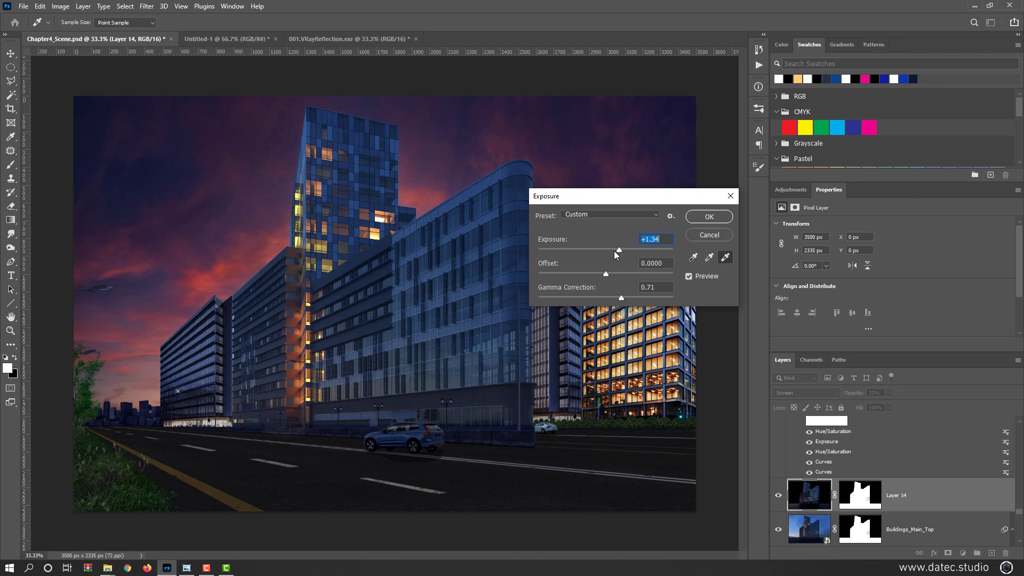
{"action": "left_click", "coordinate": [688, 277]}
{"action": "left_click", "coordinate": [688, 277]}
Lower the gamma correction further, fine-tune the exposure, and apply the adjustment to Layer 14.
{"action": "left_click", "coordinate": [629, 297]}
{"action": "left_click", "coordinate": [617, 249]}
{"action": "left_click", "coordinate": [689, 277]}
{"action": "left_click", "coordinate": [712, 216]}
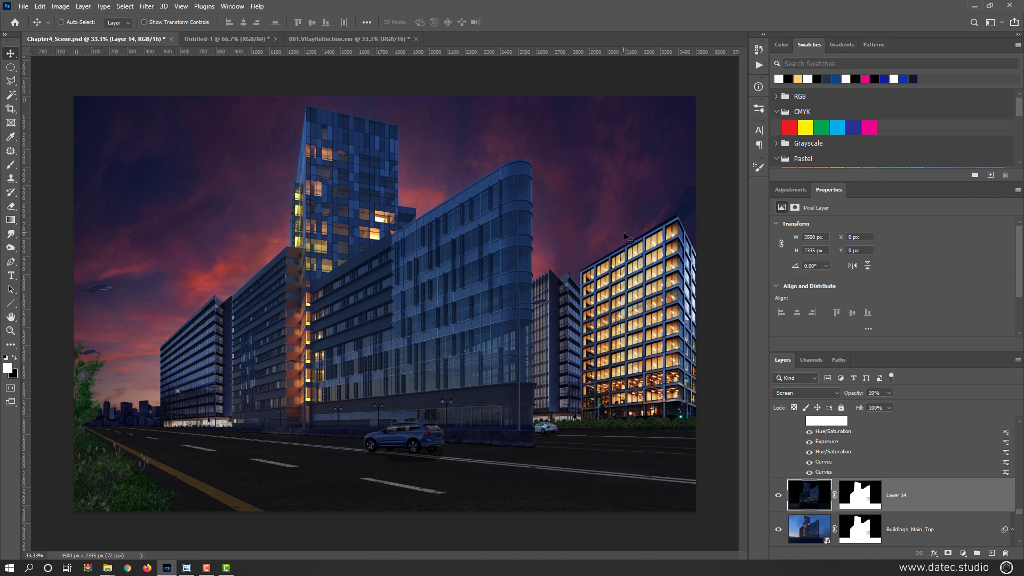
Apply Auto Contrast to Layer 14, and start a Brightness/Contrast adjustment on it with increased contrast.
{"action": "left_click", "coordinate": [60, 7]}
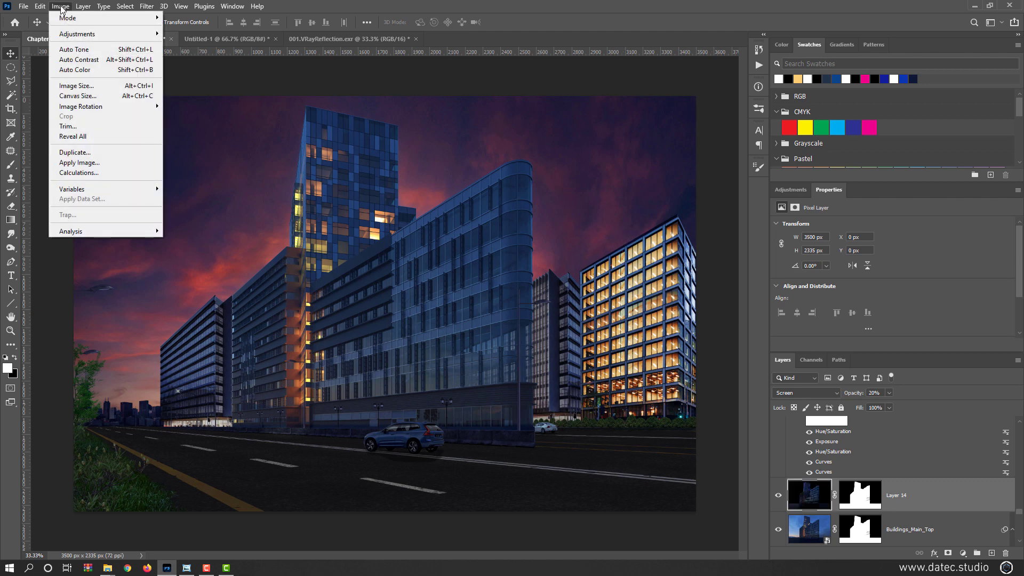
{"action": "left_click", "coordinate": [77, 60]}
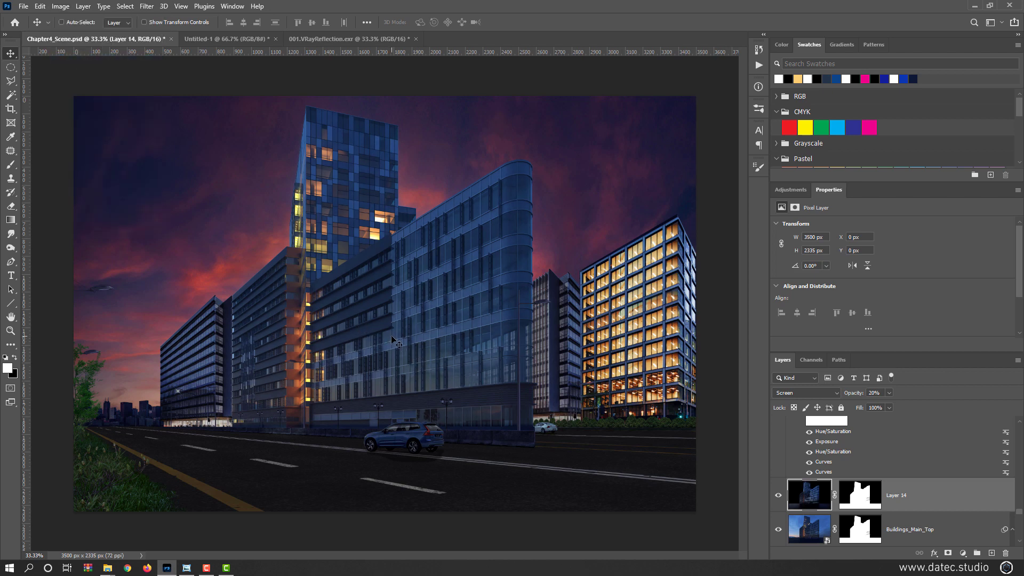
{"action": "left_click", "coordinate": [61, 6]}
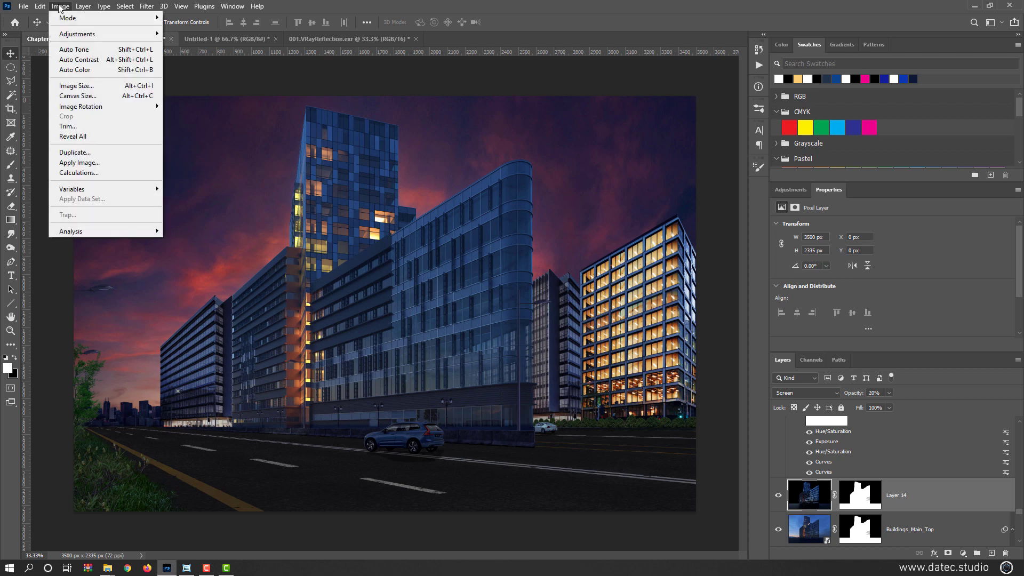
{"action": "mouse_move", "coordinate": [76, 35]}
{"action": "left_click", "coordinate": [201, 34]}
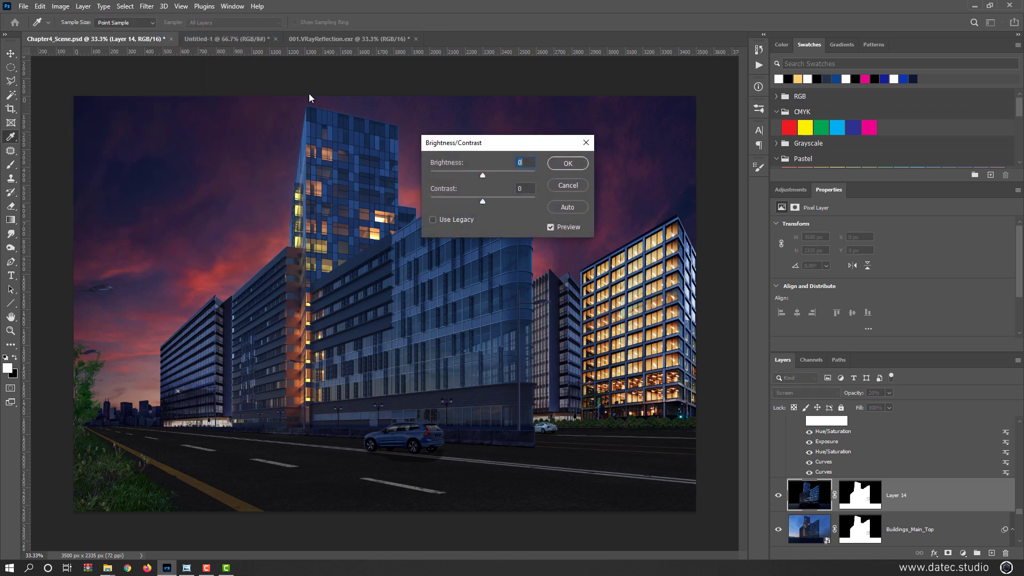
{"action": "left_click", "coordinate": [490, 201]}
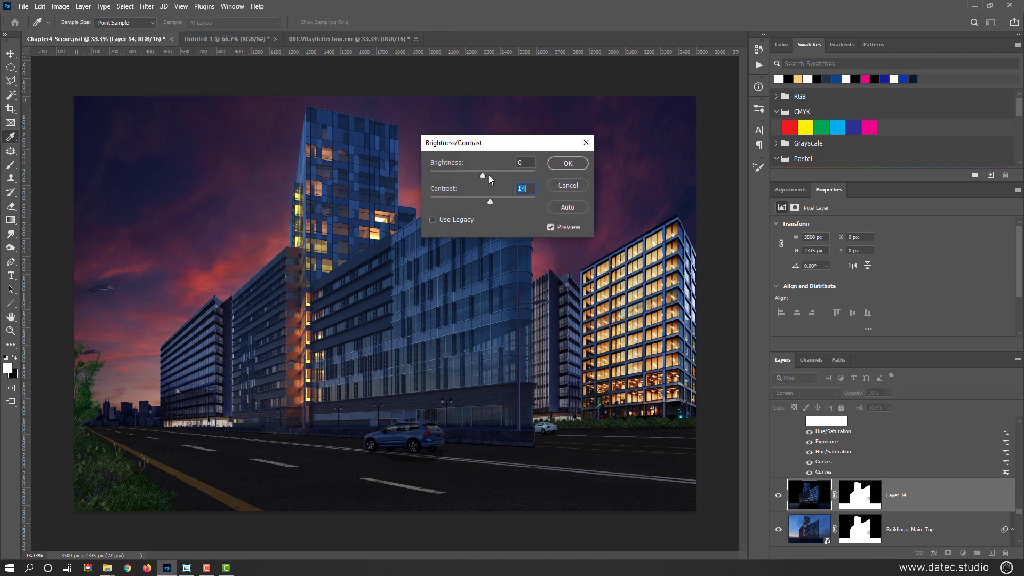
{"action": "left_click", "coordinate": [513, 202]}
{"action": "left_click", "coordinate": [526, 198]}
Turn on the legacy mode of the Brightness/Contrast adjustment and raise Layer 14's contrast to about 56.
{"action": "left_click", "coordinate": [433, 221]}
{"action": "left_click", "coordinate": [488, 202]}
{"action": "left_click_drag", "start_coordinate": [507, 201], "coordinate": [514, 201]}
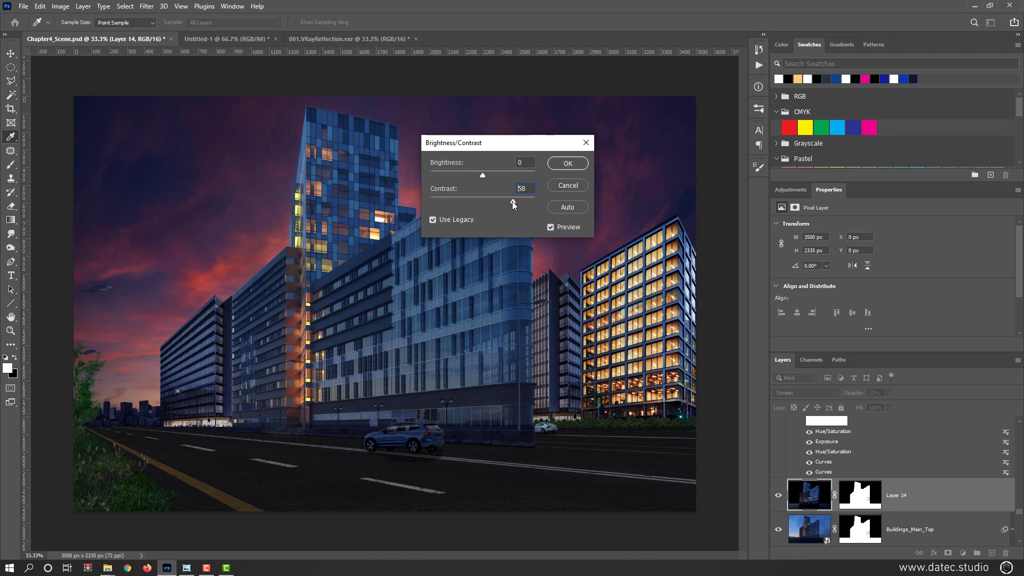
Lower Layer 14's brightness to slightly below -24, compare with the preview off, and apply the Brightness/Contrast adjustment.
{"action": "left_click_drag", "start_coordinate": [483, 175], "coordinate": [469, 173]}
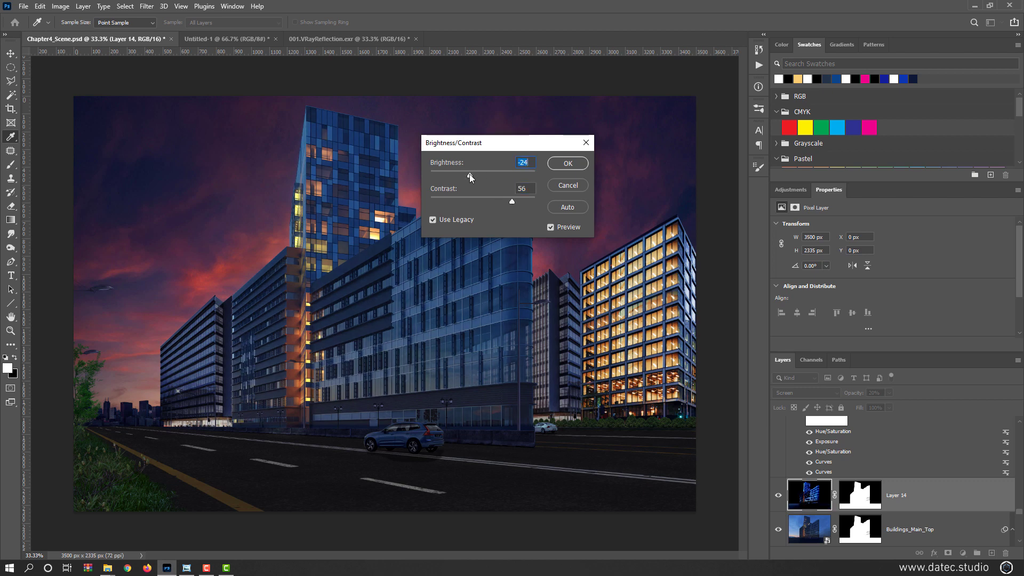
{"action": "left_click", "coordinate": [551, 227]}
{"action": "left_click", "coordinate": [551, 227]}
{"action": "left_click_drag", "start_coordinate": [468, 174], "coordinate": [465, 173]}
{"action": "left_click", "coordinate": [568, 163]}
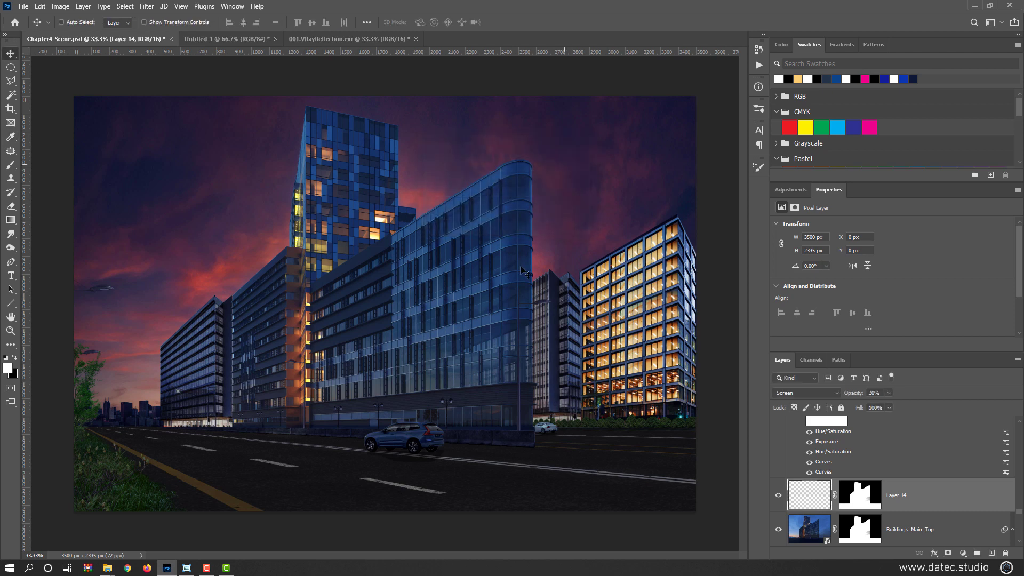
Show Layer 14 on its own to examine its reflections, and restore the visibility of the other layers.
{"action": "key", "text": "v"}
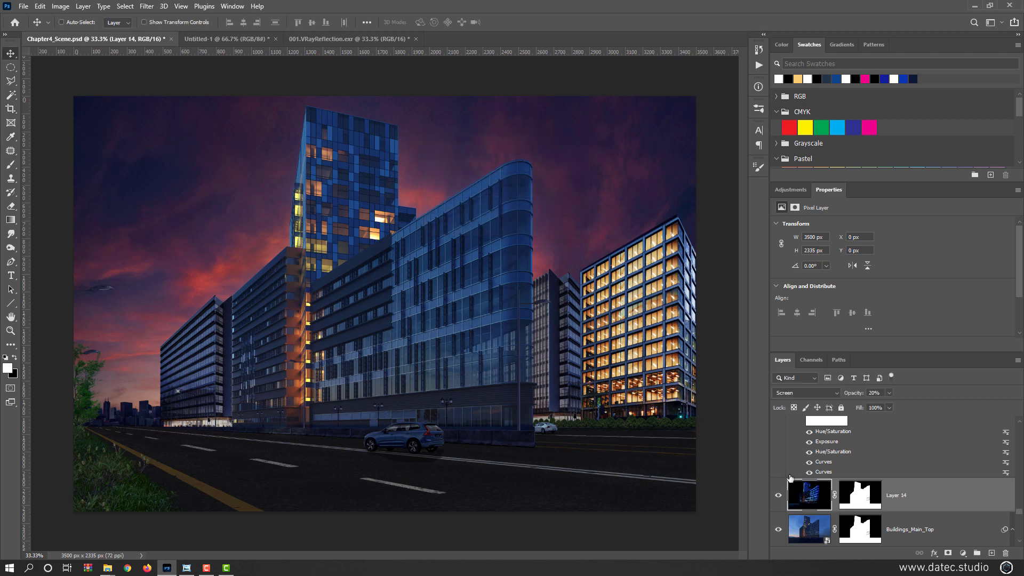
{"action": "left_click", "coordinate": [779, 495], "text": "alt"}
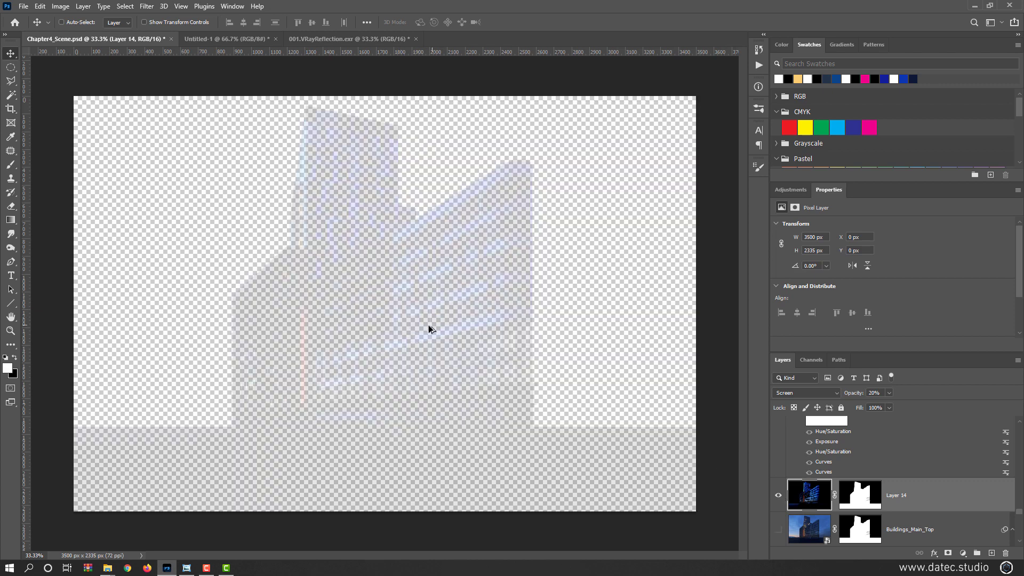
{"action": "left_click", "coordinate": [778, 497], "text": "alt"}
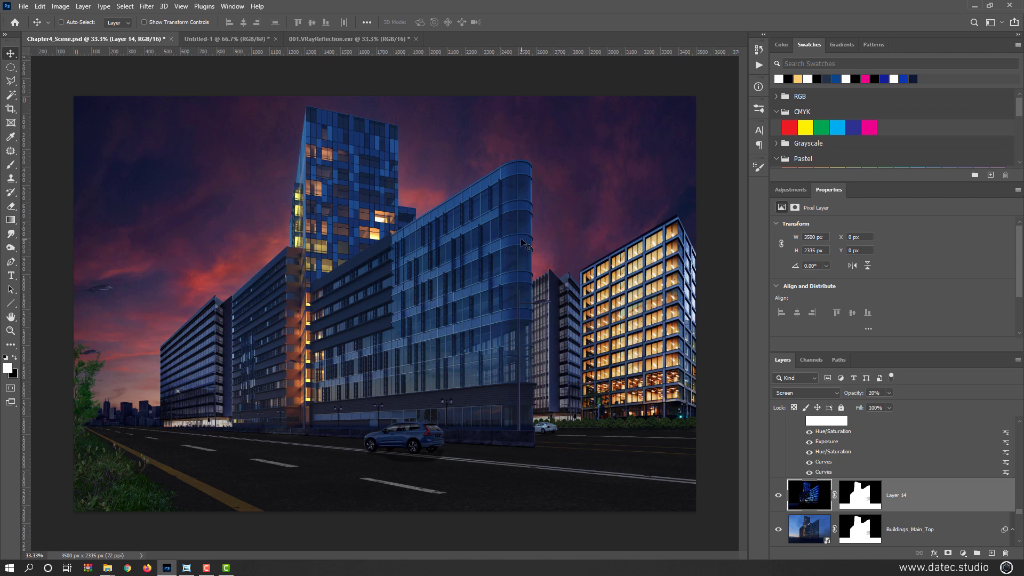
Start a Curves adjustment on Layer 14 and lower the blue channel's midtones to output 106 at input 135.
{"action": "key", "text": "ctrl"}
{"action": "key", "text": "ctrl+m"}
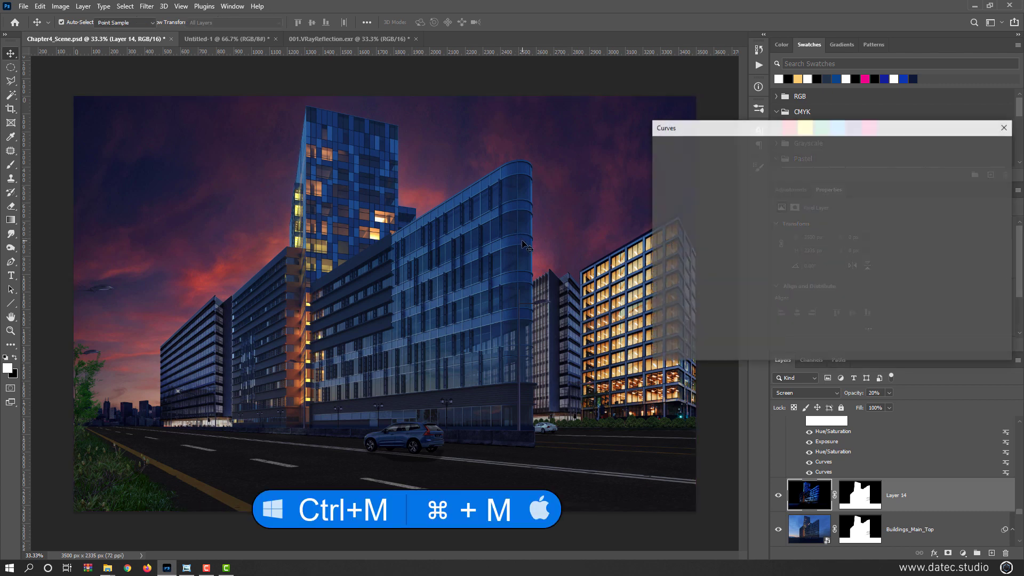
{"action": "left_click_drag", "start_coordinate": [719, 133], "coordinate": [578, 97]}
{"action": "left_click", "coordinate": [586, 130]}
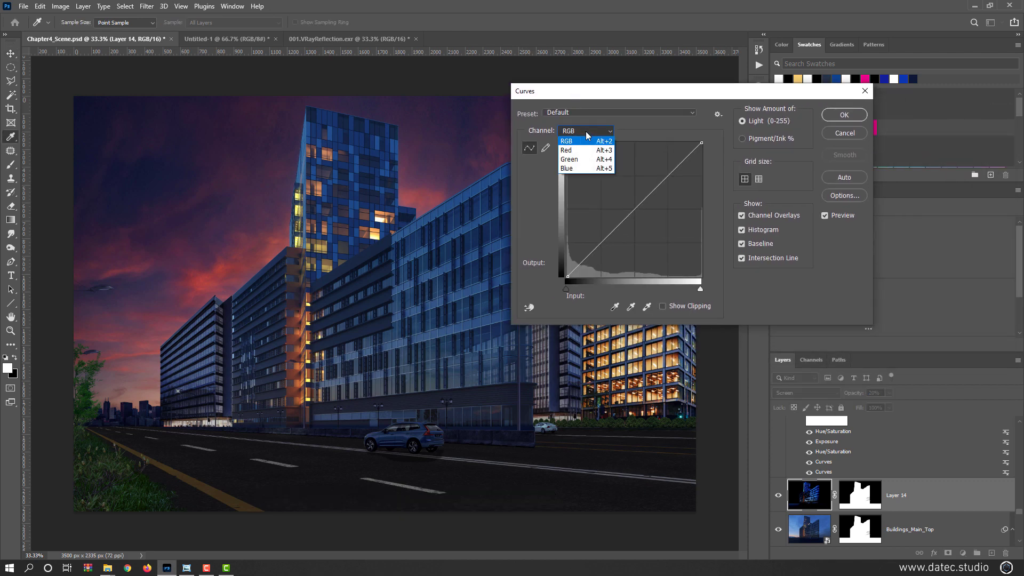
{"action": "left_click", "coordinate": [575, 169]}
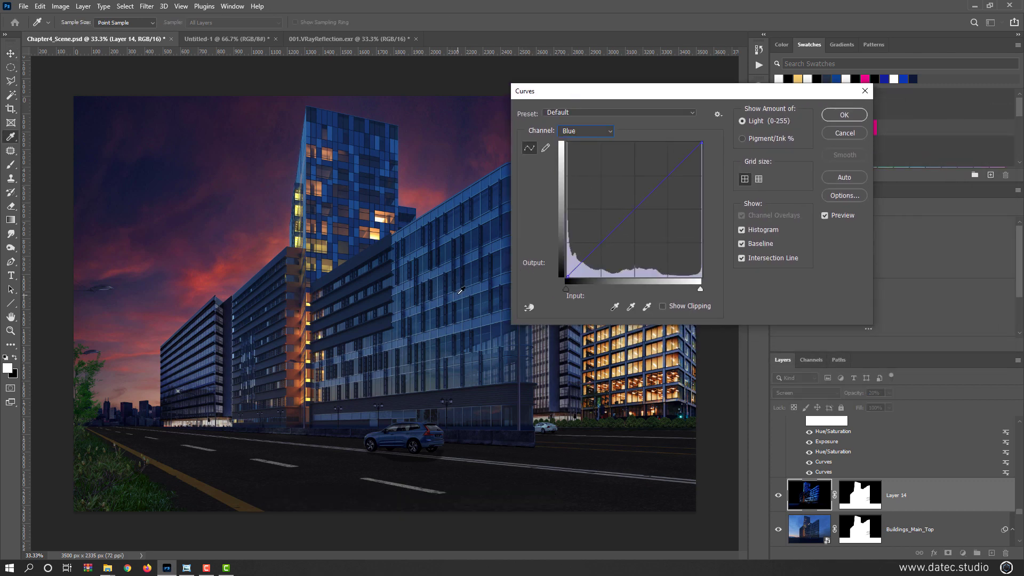
{"action": "left_click", "coordinate": [637, 216]}
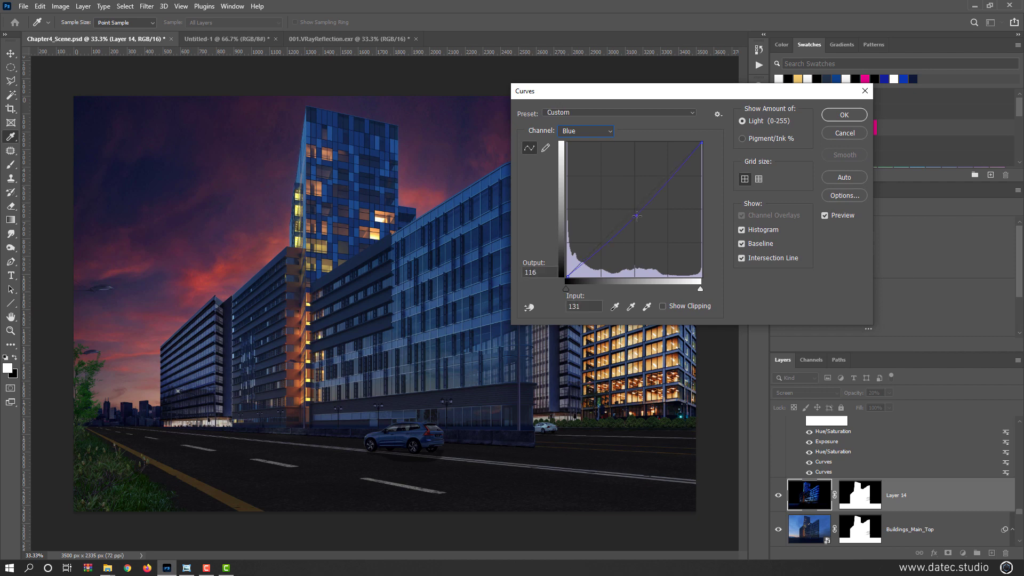
{"action": "left_click_drag", "start_coordinate": [637, 215], "coordinate": [641, 219]}
Raise the red channel's midtones in Layer 14's Curves adjustment to output 140 at input 114.
{"action": "left_click", "coordinate": [590, 134]}
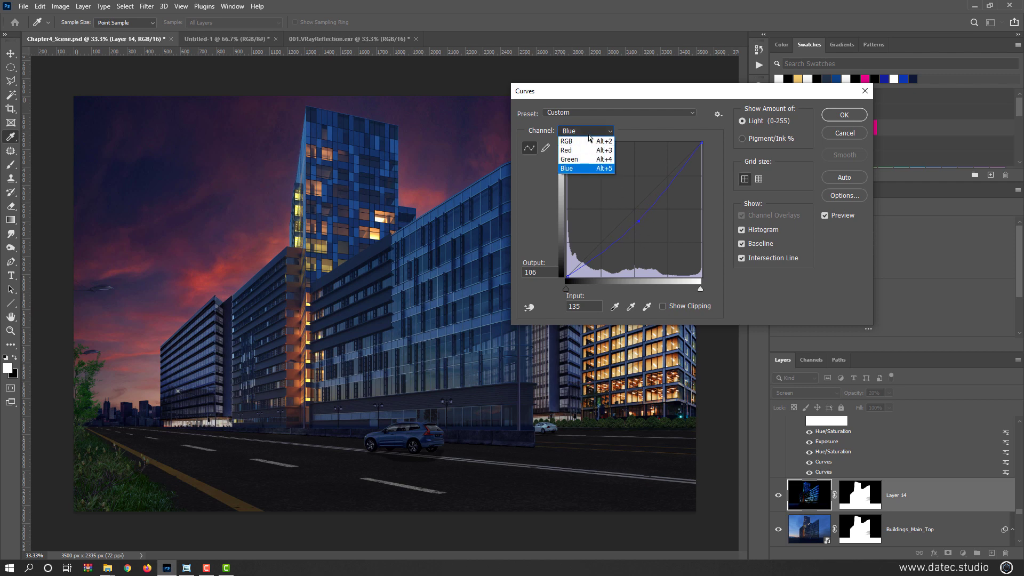
{"action": "left_click", "coordinate": [587, 142]}
{"action": "left_click", "coordinate": [626, 203]}
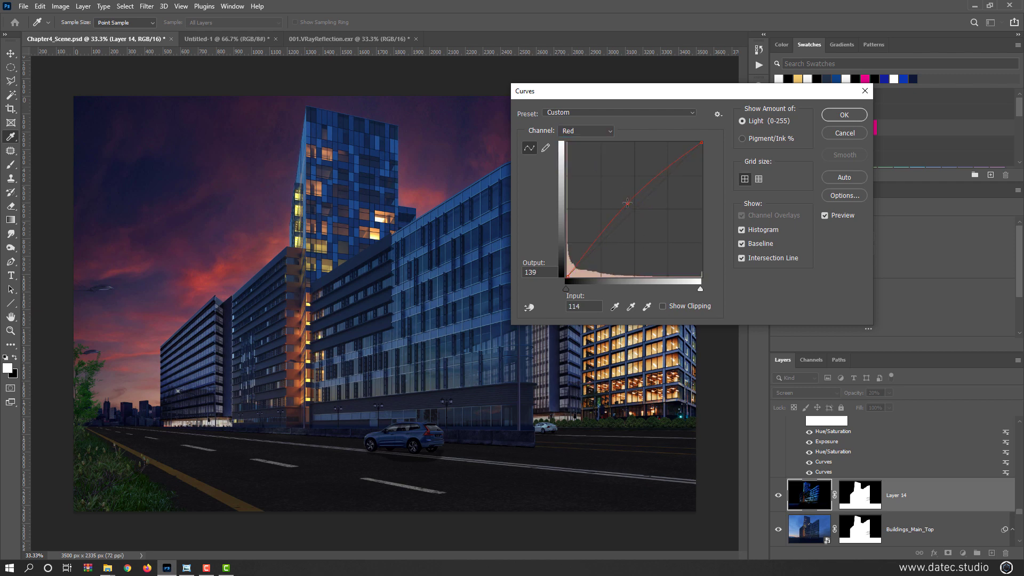
{"action": "key", "text": "Up"}
Pull the green channel's midtones slightly down in Layer 14's curve and apply the Curves adjustment.
{"action": "left_click", "coordinate": [593, 132]}
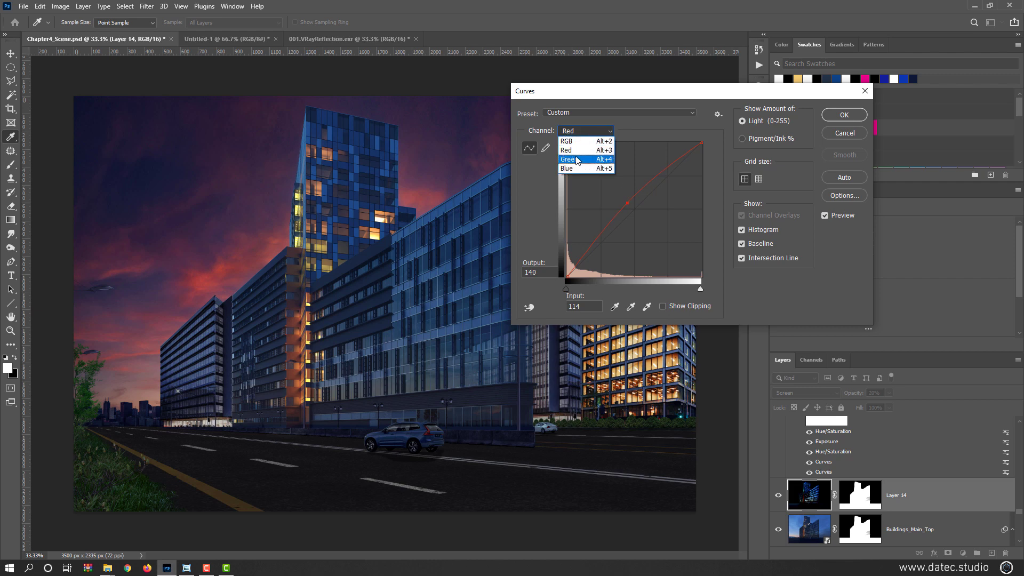
{"action": "left_click", "coordinate": [581, 157]}
{"action": "left_click", "coordinate": [639, 208]}
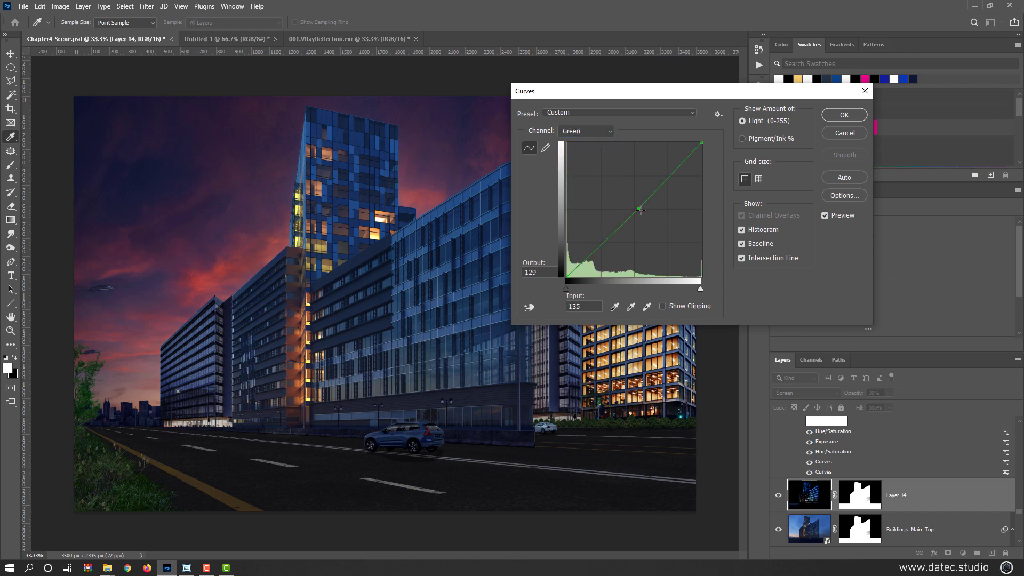
{"action": "left_click_drag", "start_coordinate": [641, 211], "coordinate": [641, 210]}
{"action": "left_click", "coordinate": [836, 116]}
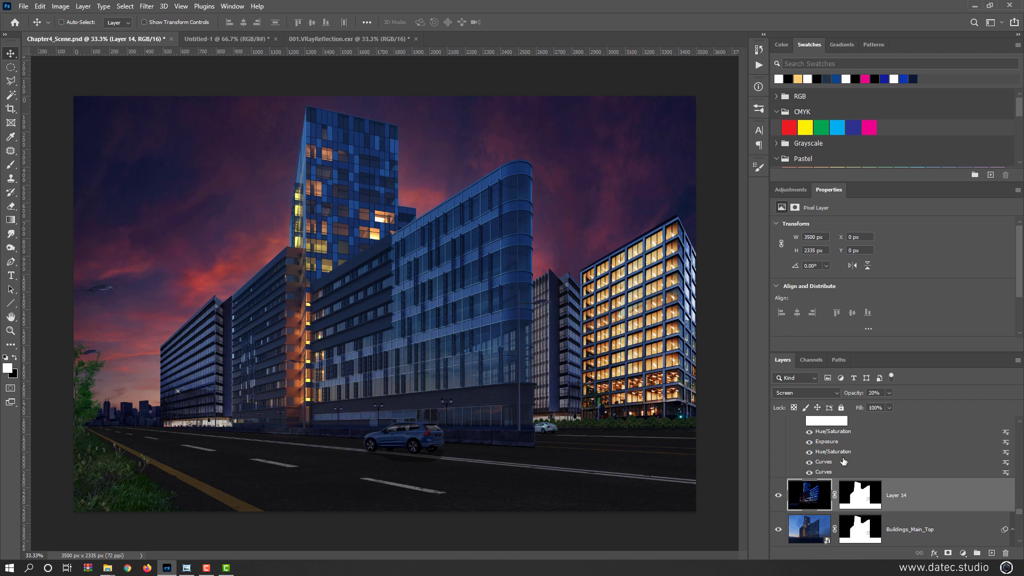
Start a Curves adjustment on the Buildings_Main_Top layer and raise the red channel to output 131 at input 120.
{"action": "scroll", "coordinate": [841, 463], "scroll_direction": "down", "scroll_amount": 1}
{"action": "left_click", "coordinate": [814, 499]}
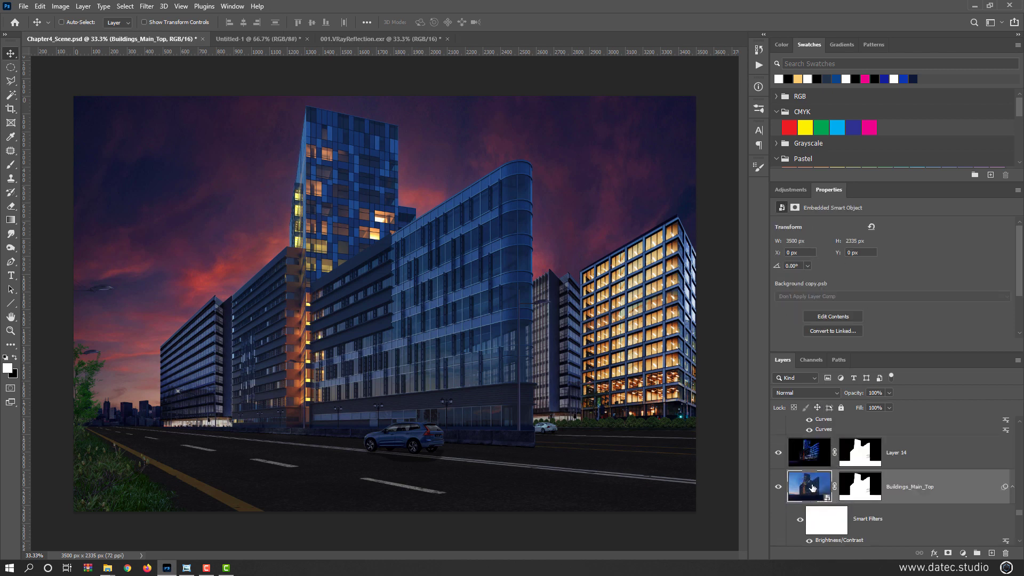
{"action": "key", "text": "ctrl+m"}
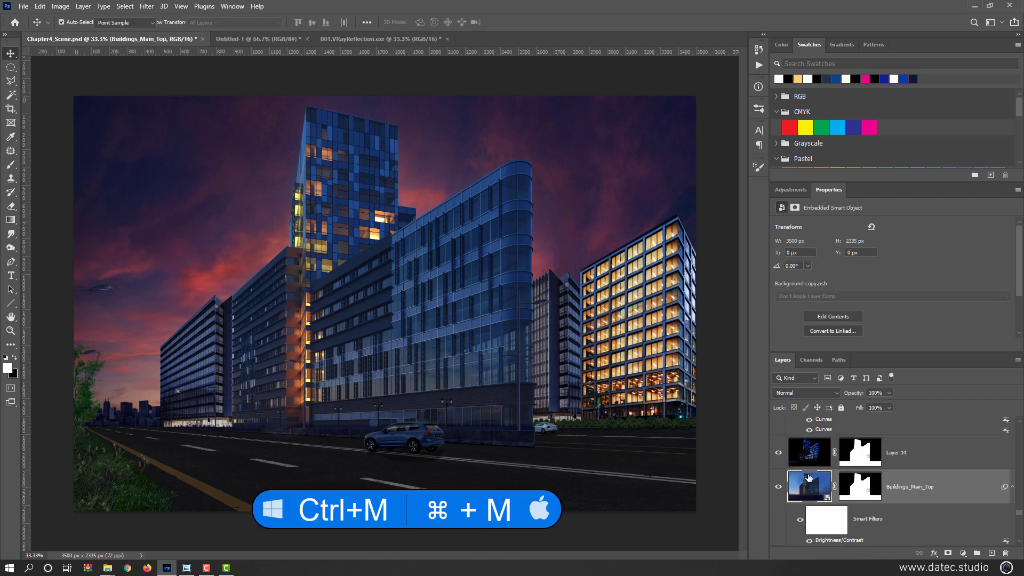
{"action": "left_click", "coordinate": [666, 168]}
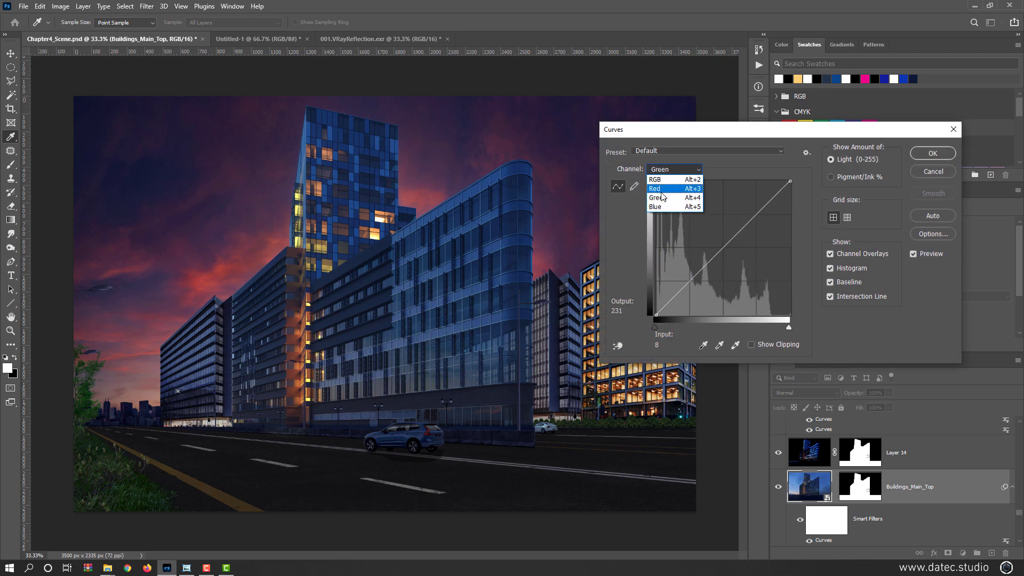
{"action": "left_click", "coordinate": [662, 194]}
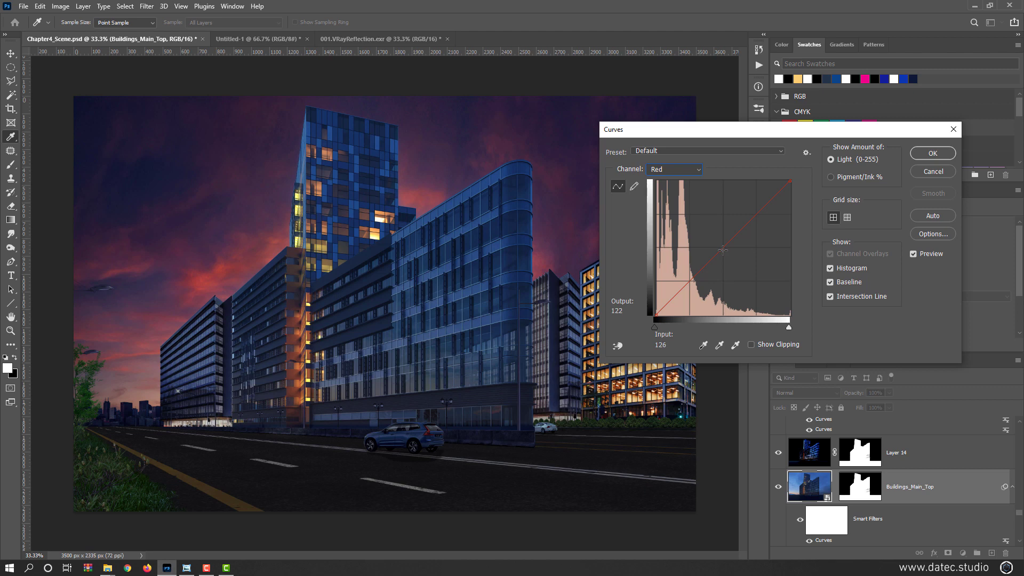
{"action": "left_click", "coordinate": [725, 247]}
{"action": "left_click", "coordinate": [725, 248]}
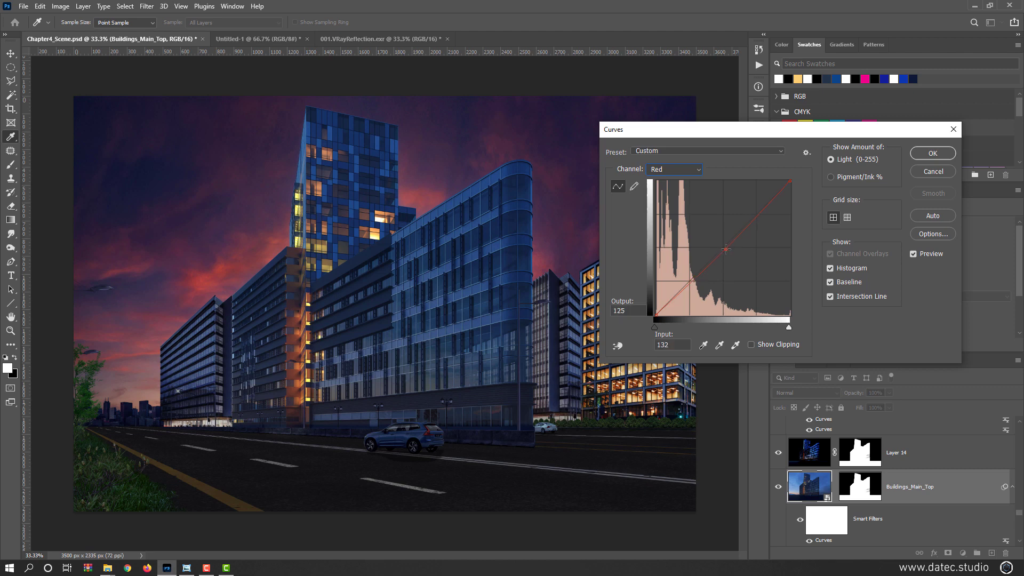
{"action": "left_click_drag", "start_coordinate": [727, 250], "coordinate": [720, 246]}
Lower the blue channel's midtones of Buildings_Main_Top to slightly below output 120 and recheck the red curve.
{"action": "left_click", "coordinate": [676, 170]}
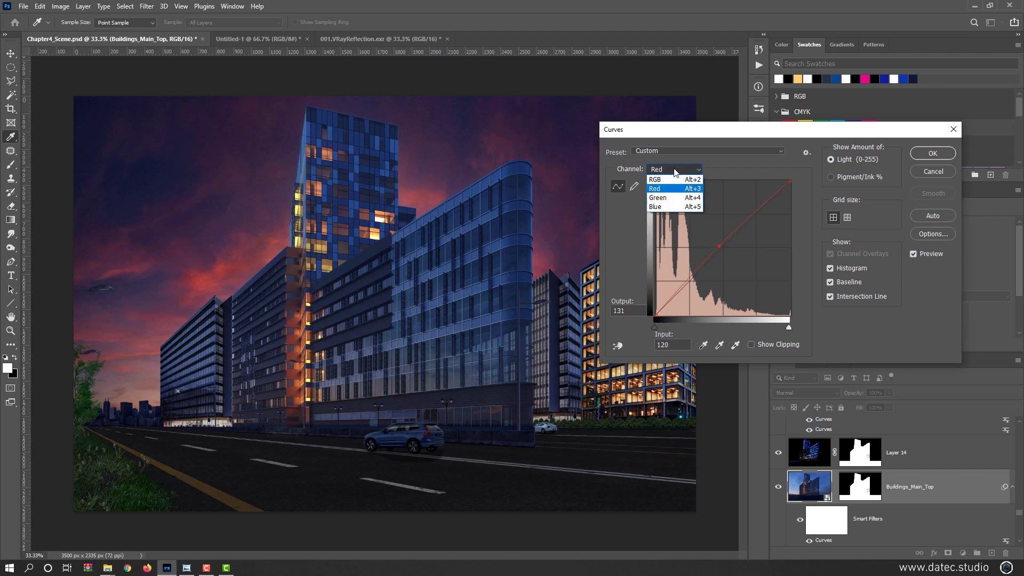
{"action": "left_click", "coordinate": [665, 207]}
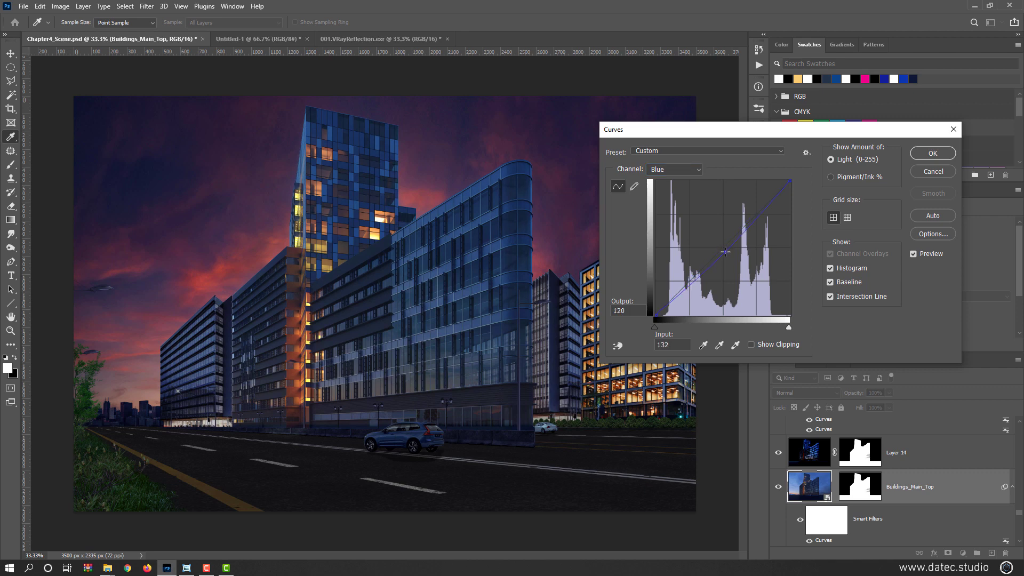
{"action": "left_click_drag", "start_coordinate": [727, 252], "coordinate": [729, 253]}
{"action": "left_click", "coordinate": [676, 170]}
{"action": "left_click", "coordinate": [670, 189]}
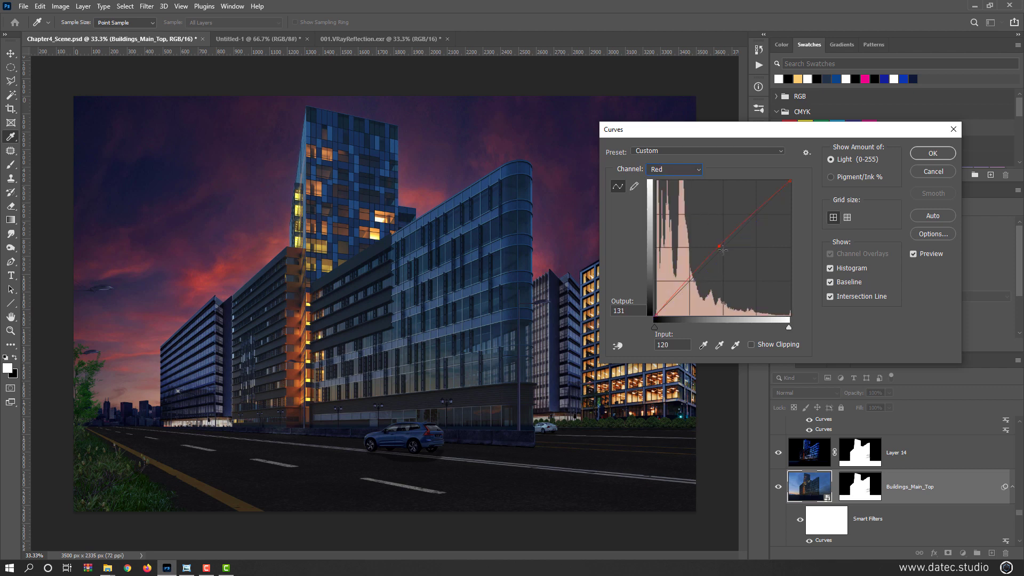
Lower the green channel of Buildings_Main_Top to output 122 at input 135, compare with the preview off, and apply the Curves adjustment.
{"action": "left_click", "coordinate": [674, 169]}
{"action": "left_click", "coordinate": [665, 199]}
{"action": "left_click_drag", "start_coordinate": [720, 250], "coordinate": [727, 251]}
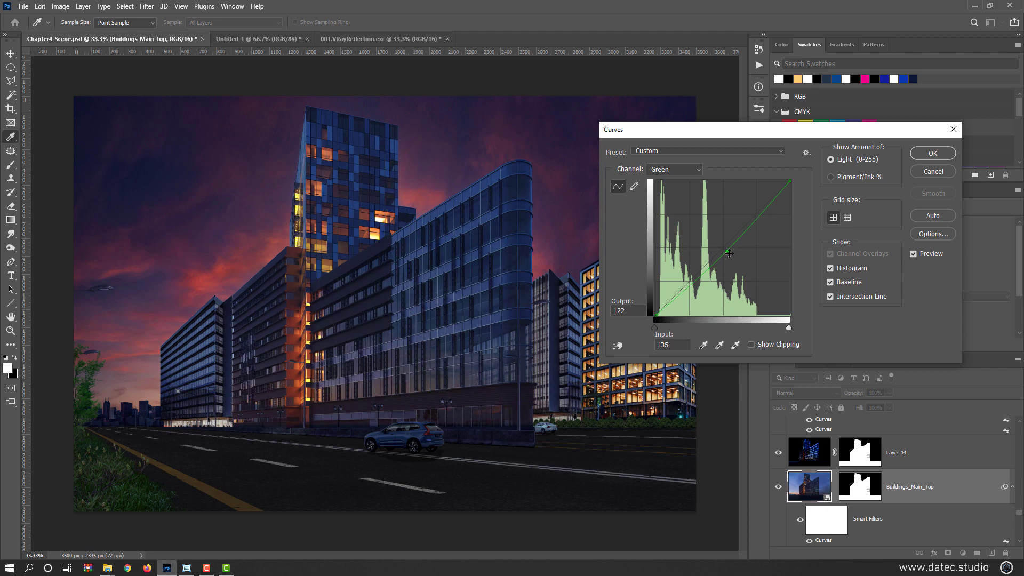
{"action": "left_click", "coordinate": [914, 254]}
{"action": "left_click", "coordinate": [914, 253]}
{"action": "left_click", "coordinate": [933, 153]}
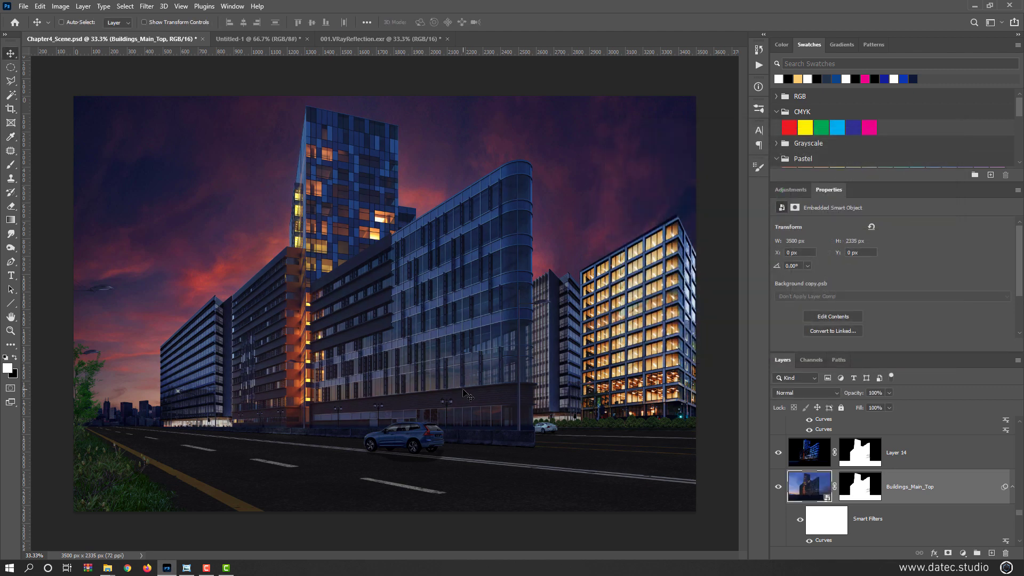